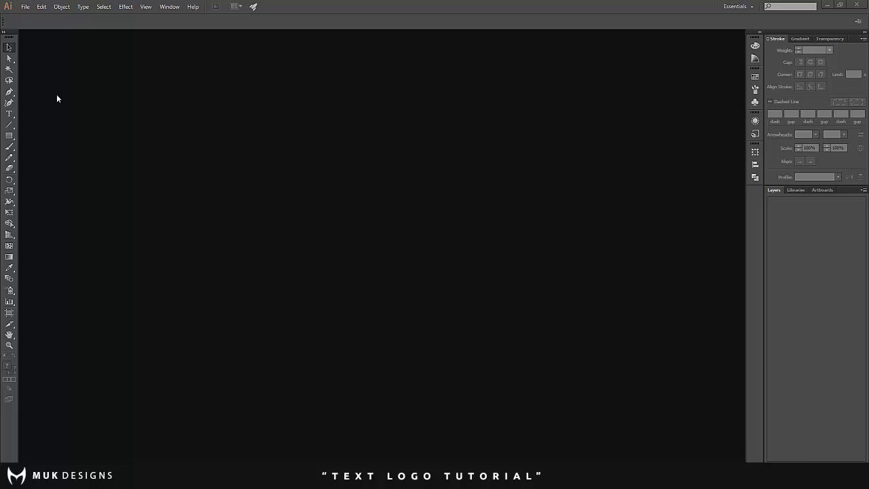
- Create a new RGB document with a 1280 by 1280 pt artboard and 300 ppi raster effects
left_click(25, 7)
left_click(39, 20)
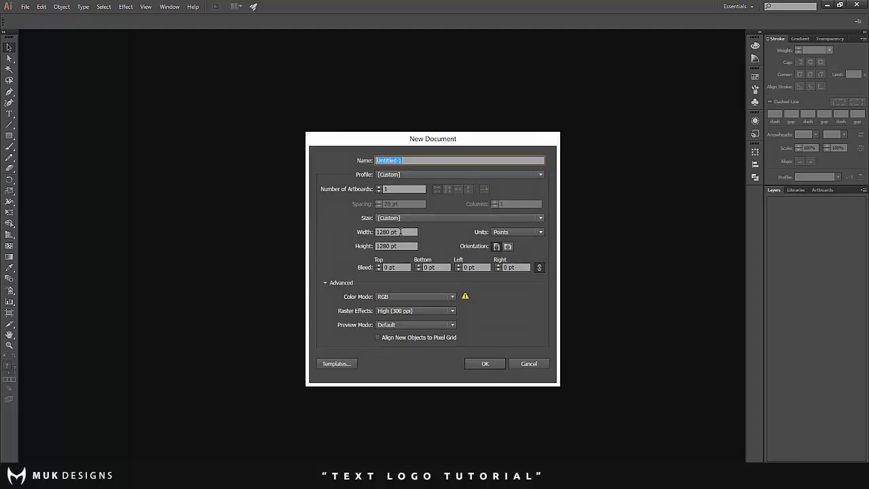
left_click_drag(403, 232, 309, 232)
left_click_drag(405, 245, 369, 249)
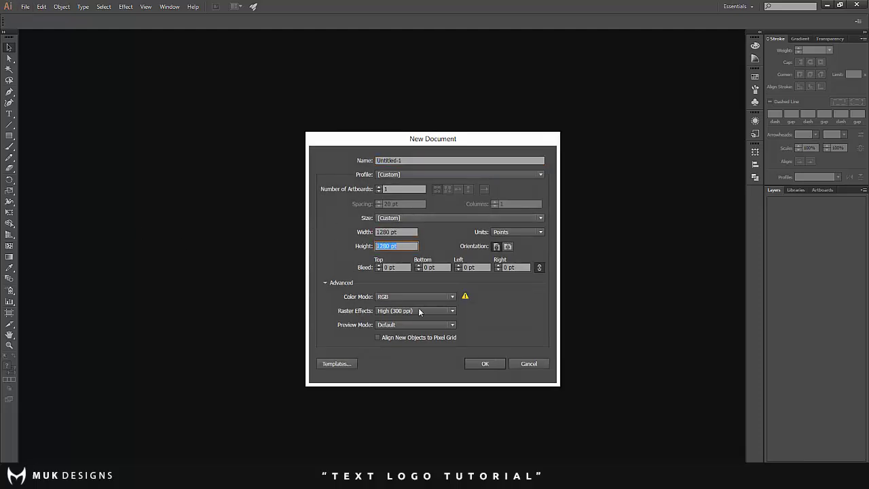
left_click(501, 363)
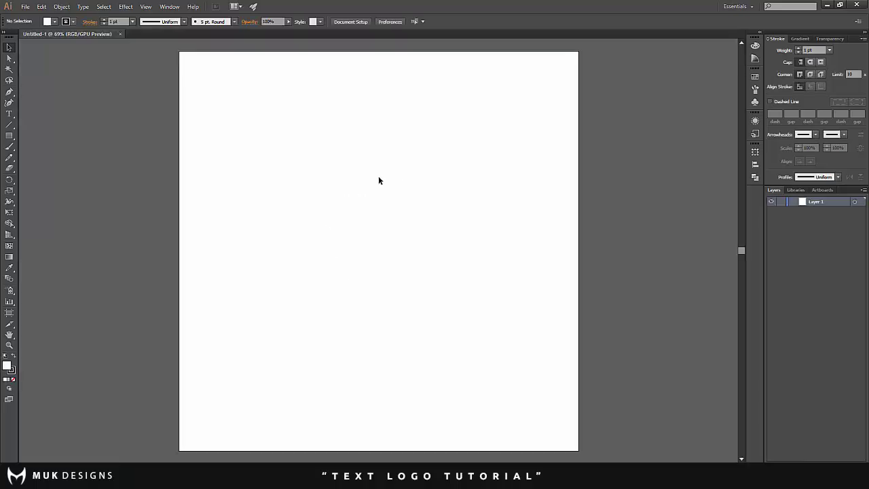
- Swap the fill and stroke colours so the fill is black, and set the stroke to none
scroll(284, 192, "down", 4)
scroll(339, 218, "up", 2)
scroll(197, 178, "down", 1)
scroll(148, 188, "up", 2)
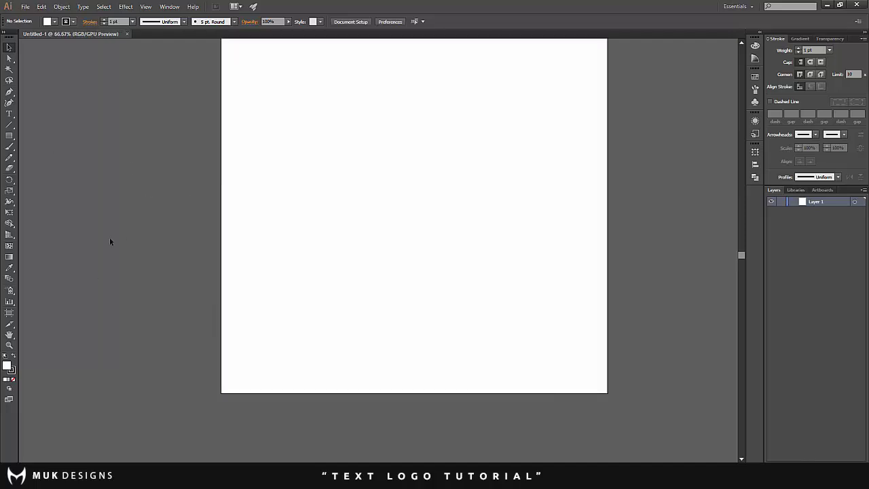
left_click(13, 357)
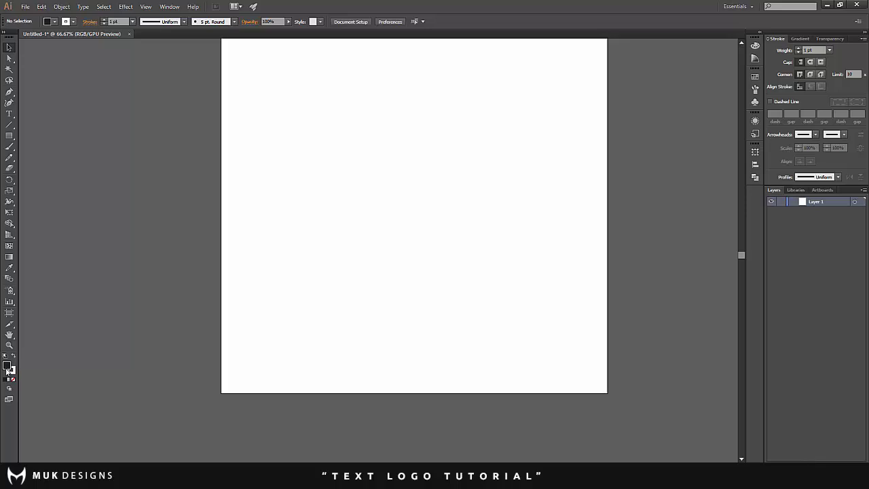
left_click(12, 370)
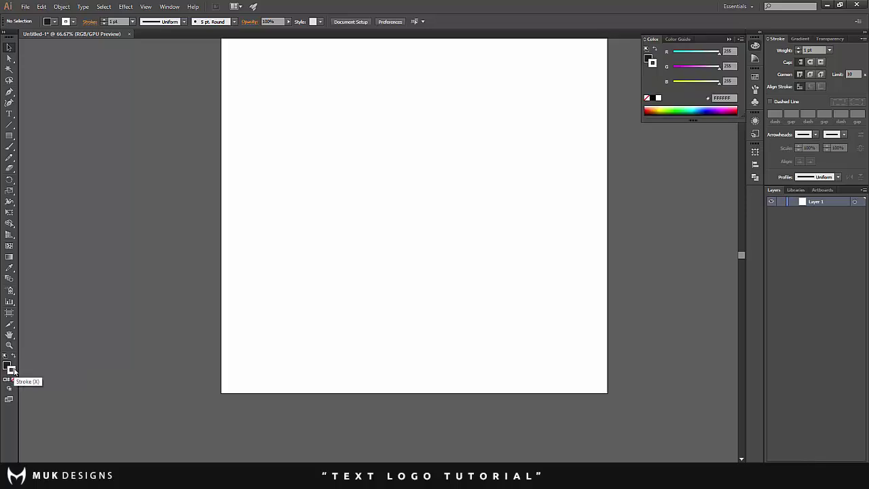
left_click(13, 379)
- Try the black fill on a freehand closed polygon drawn with the Pen tool, and delete the shape
scroll(305, 245, "down", 1)
left_click(9, 92)
left_click(112, 99)
left_click(189, 139)
left_click(173, 165)
left_click(88, 140)
left_click(87, 122)
left_click(112, 98)
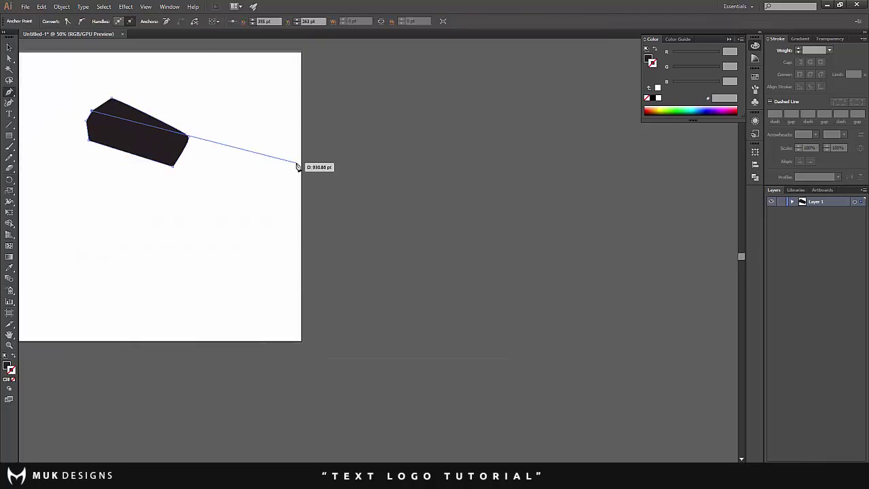
key("Delete")
- Draw a horizontal black rectangle about 1026 by 60 pt across the upper part of the artboard and deselect it
scroll(291, 170, "down", 1)
scroll(195, 132, "up", 2)
scroll(120, 109, "down", 3)
scroll(57, 103, "up", 1)
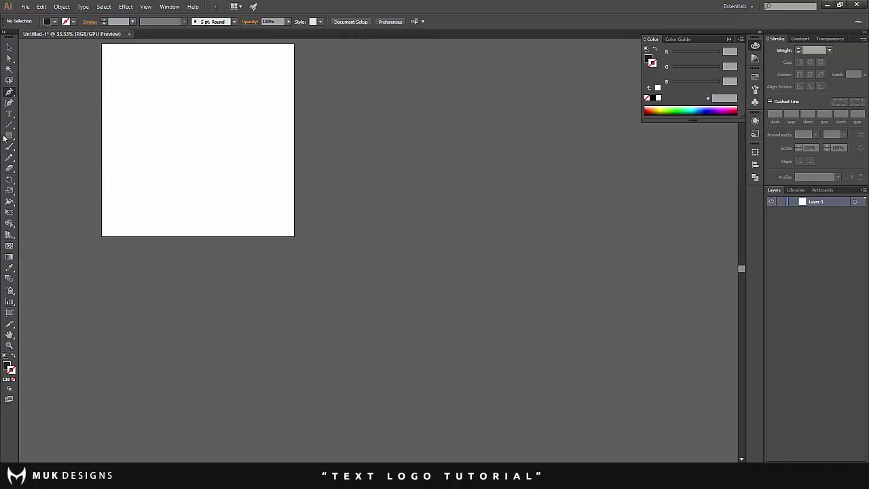
scroll(202, 128, "down", 2)
scroll(110, 122, "up", 1)
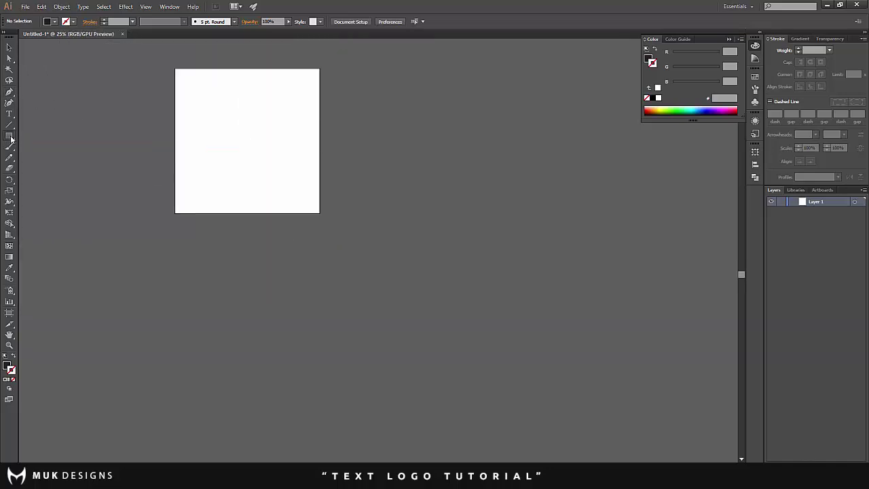
left_click(8, 138)
scroll(249, 147, "up", 1)
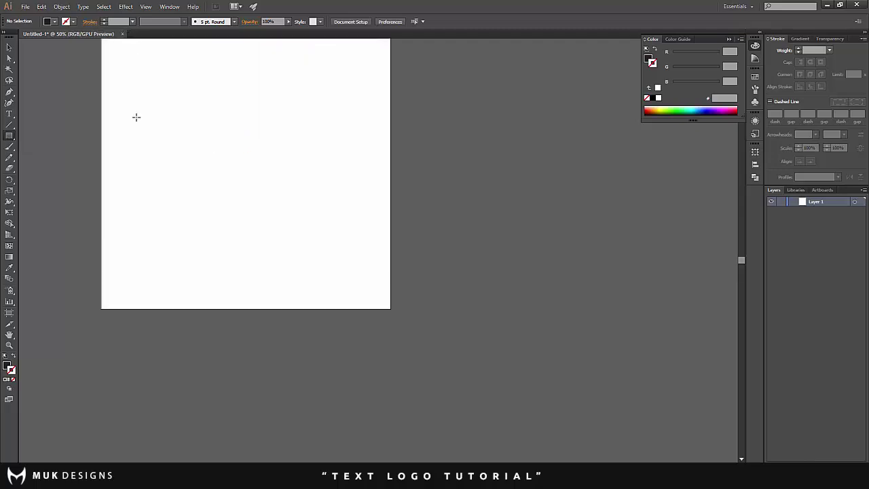
scroll(112, 122, "down", 1)
scroll(112, 122, "up", 1)
scroll(211, 159, "up", 2)
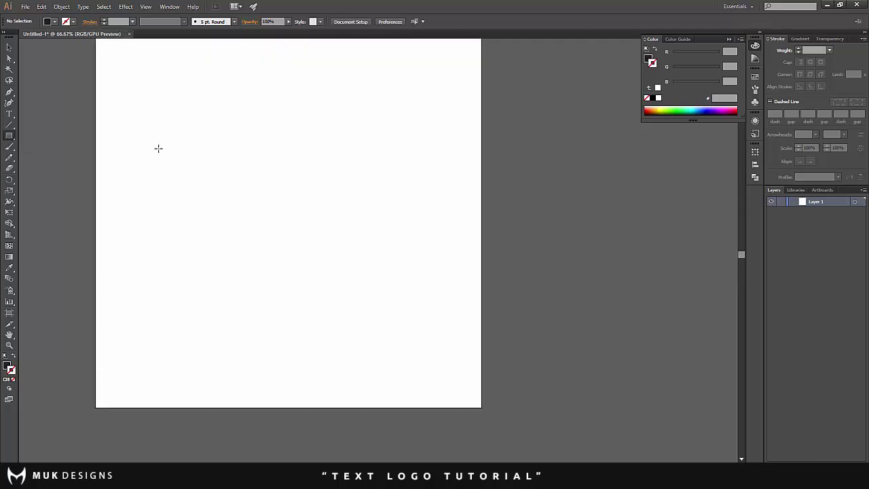
scroll(159, 149, "down", 2)
scroll(156, 158, "up", 2)
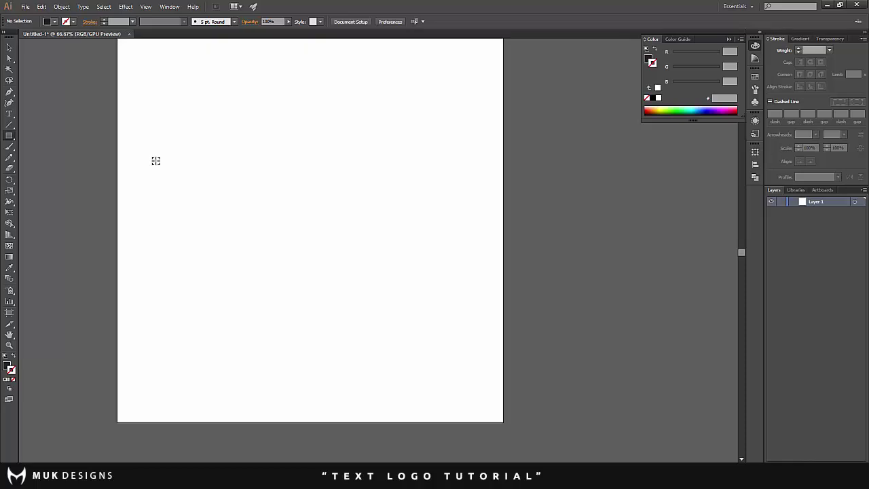
scroll(156, 160, "up", 2)
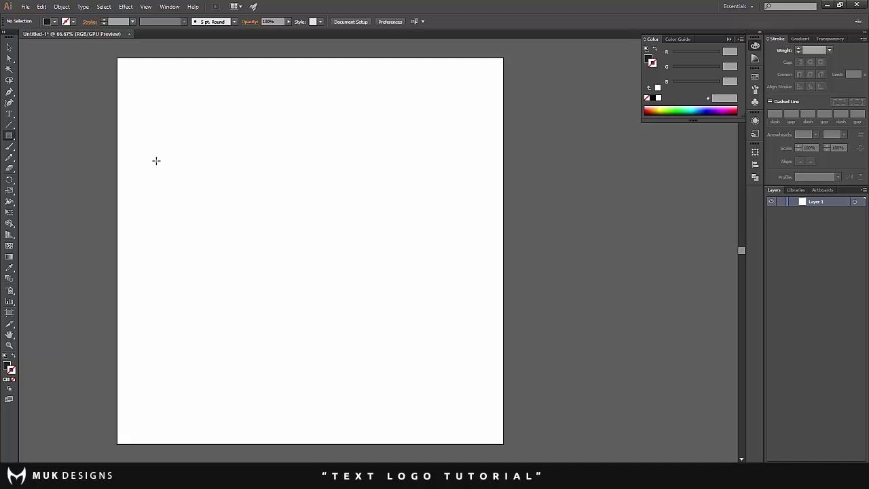
scroll(181, 159, "up", 2)
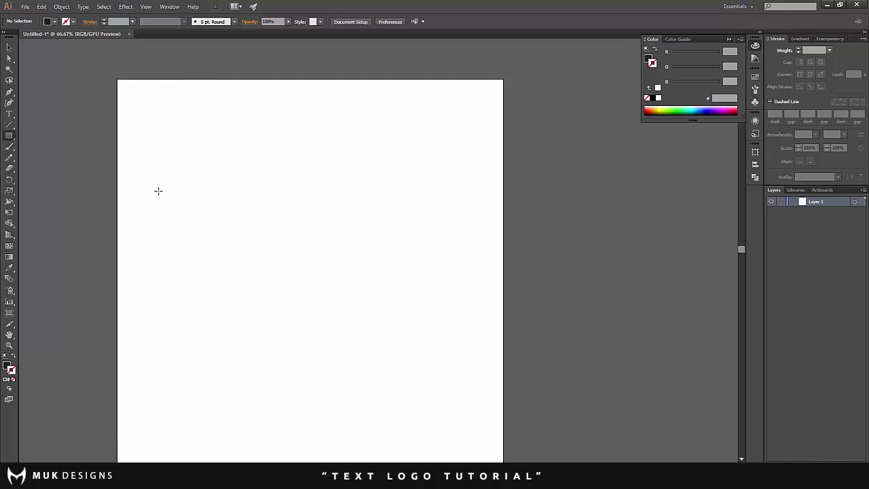
left_click_drag(151, 198, 461, 216)
left_click(9, 46)
left_click(345, 169)
- Duplicate the black bar directly beneath the original so their edges touch
scroll(326, 172, "down", 1)
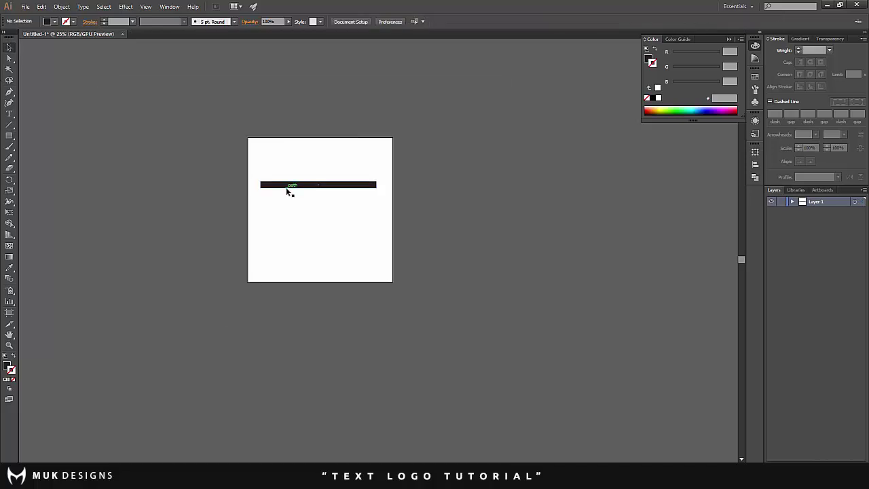
scroll(287, 188, "up", 1)
scroll(365, 187, "up", 1)
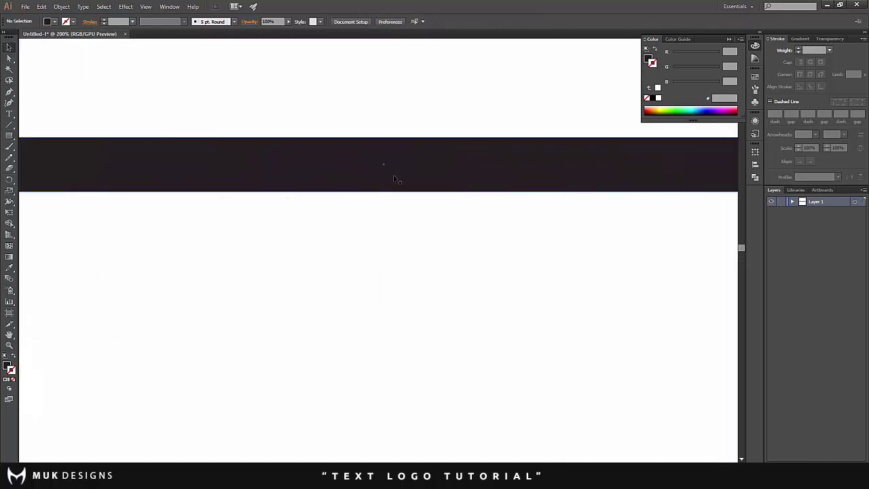
left_click_drag(395, 171, 398, 228)
scroll(398, 227, "down", 2)
scroll(396, 226, "up", 2)
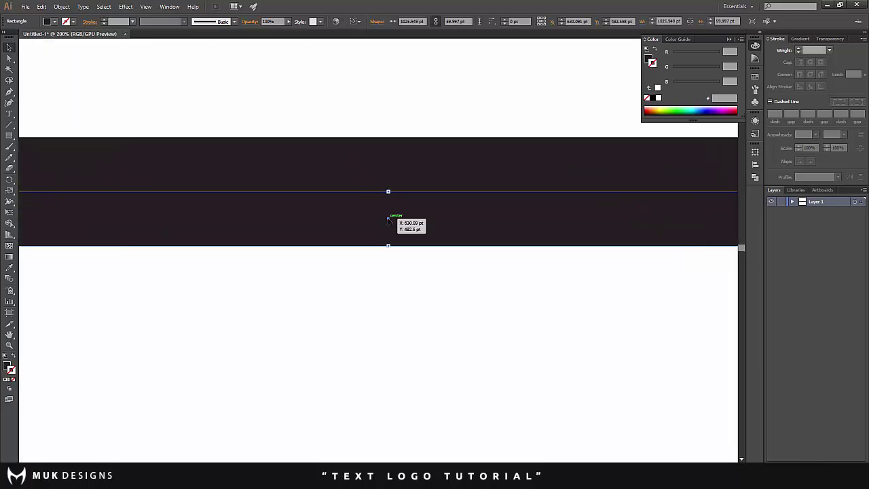
scroll(389, 219, "up", 1)
scroll(389, 230, "down", 1)
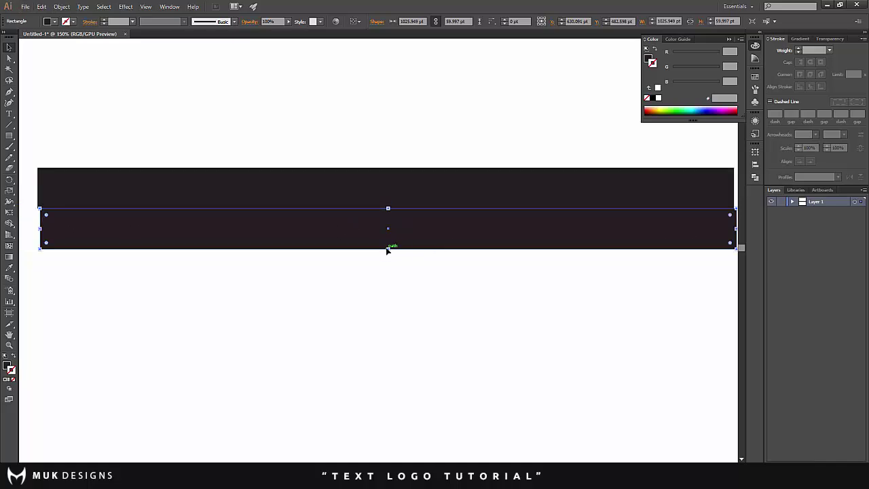
- Reduce the lower bar's height to about 30 pt from its bottom edge, keeping its top edge against the upper bar
left_click_drag(388, 250, 388, 230)
scroll(345, 229, "down", 4)
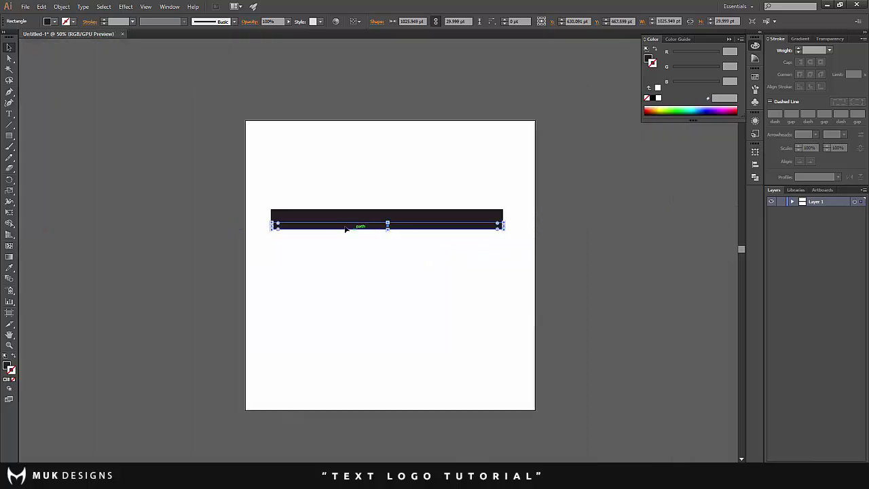
scroll(398, 229, "up", 4)
scroll(405, 232, "down", 2)
scroll(396, 229, "up", 3)
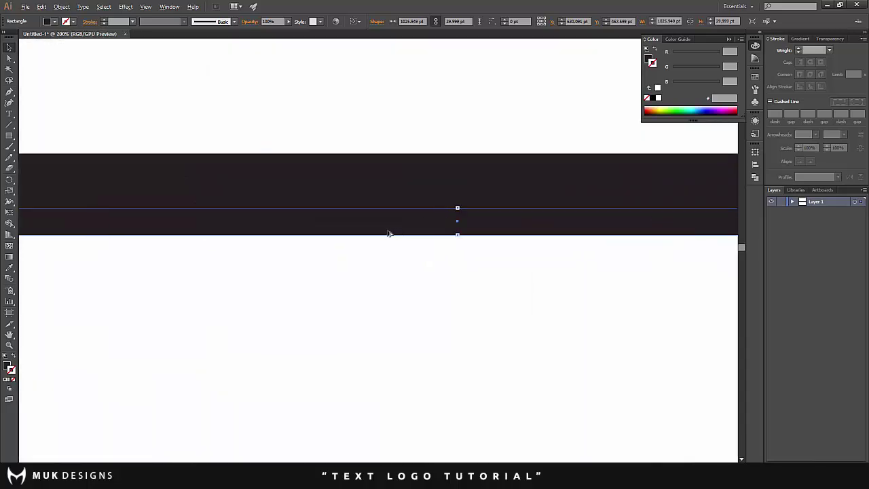
scroll(381, 180, "down", 1)
- Duplicate the thick and thin bar pair twice downward, stacking each copy directly against the pair above
left_click(270, 131)
scroll(258, 147, "down", 3)
scroll(285, 148, "up", 3)
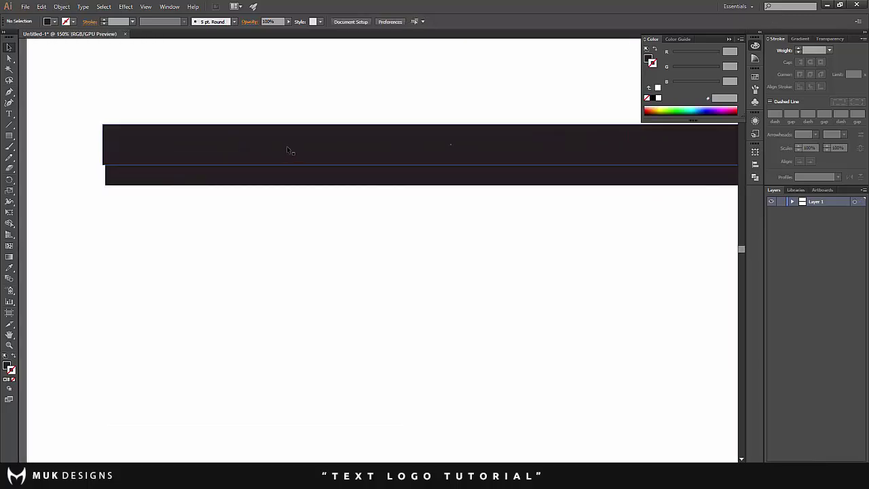
left_click(287, 147)
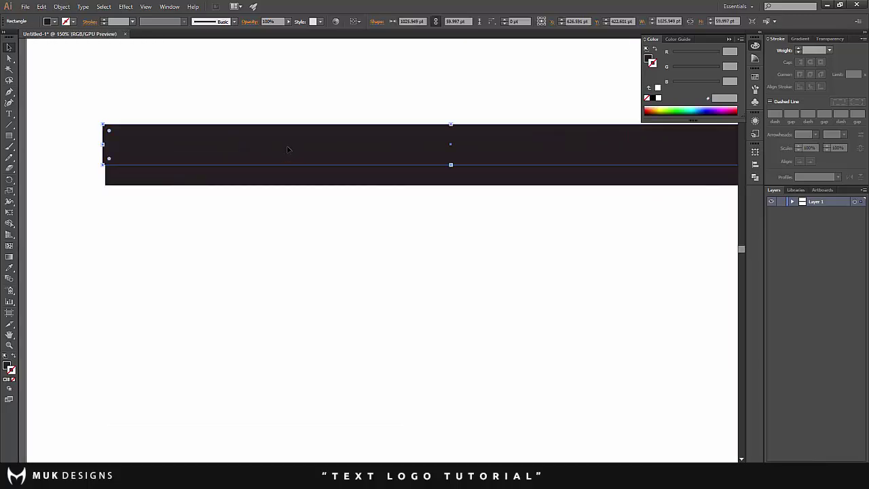
left_click(316, 184, "shift")
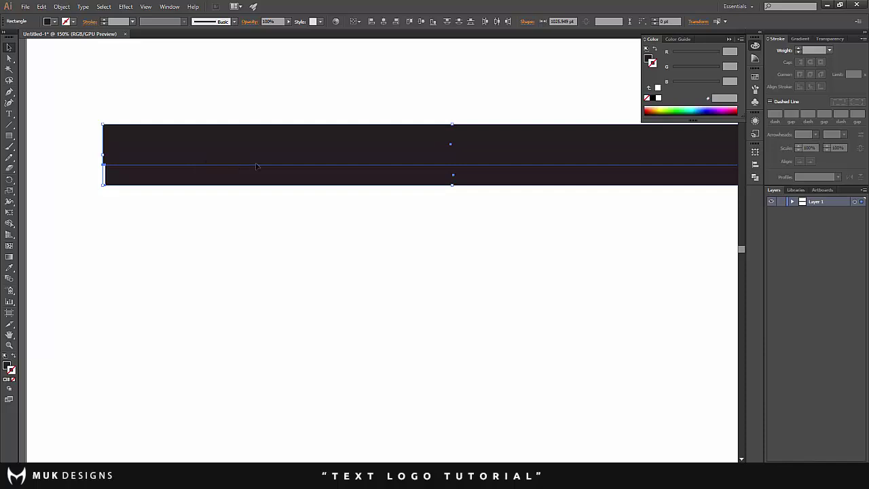
left_click_drag(315, 156, 317, 270)
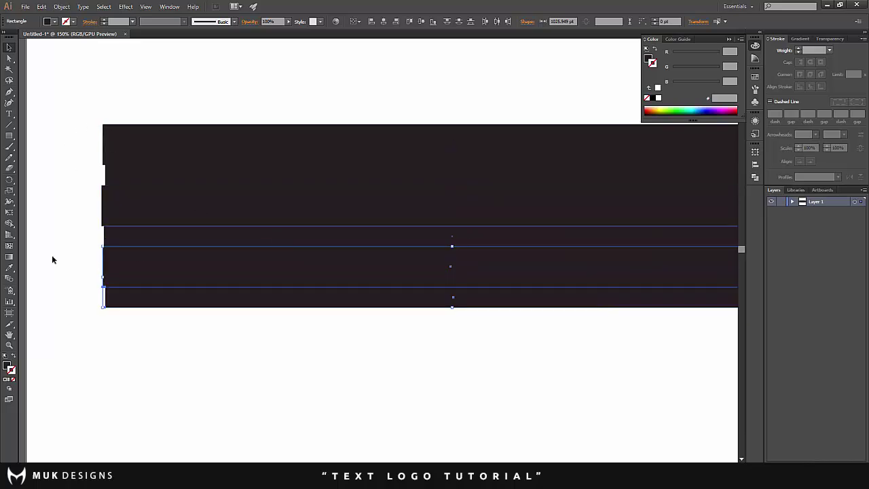
left_click(82, 143)
scroll(122, 205, "down", 2)
scroll(129, 209, "up", 1)
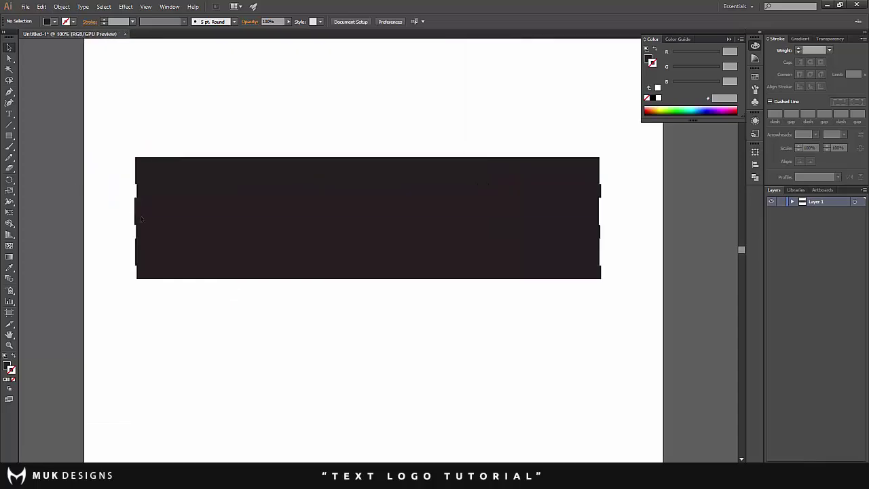
- Delete the three thin spacer bars, keeping only the three thick bars with equal gaps
left_click(189, 234)
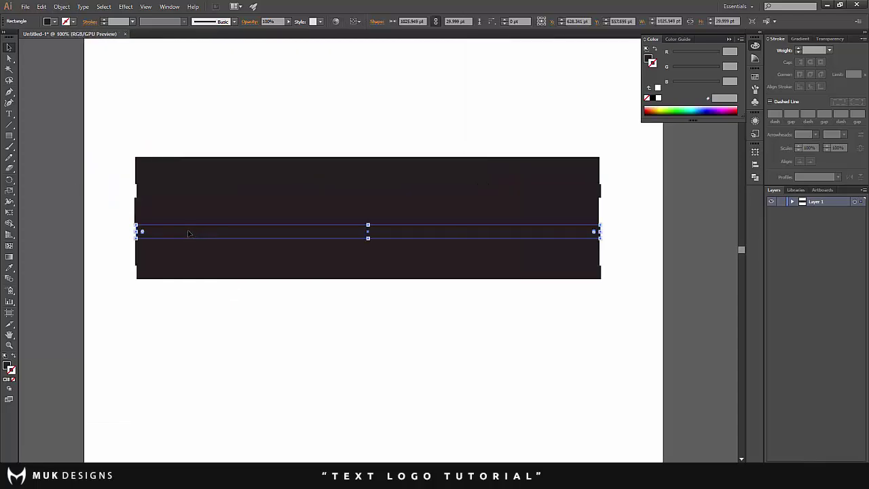
key("Delete")
left_click(206, 191)
key("Delete")
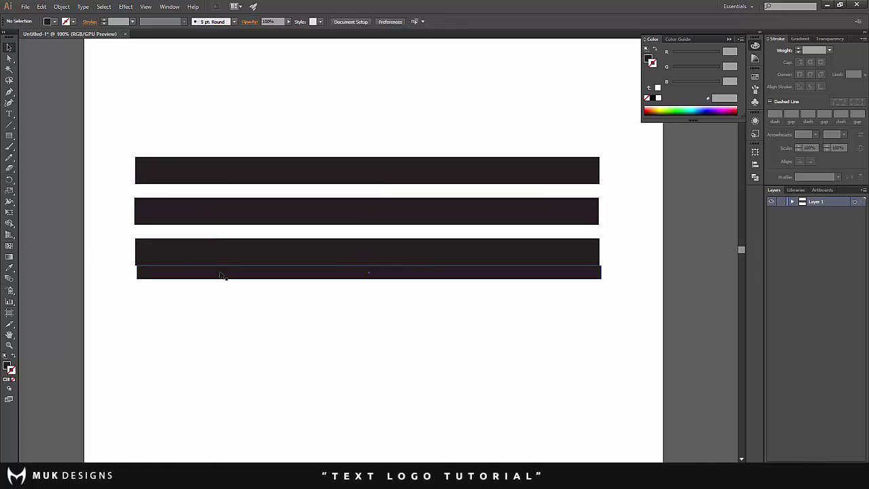
left_click(221, 274)
key("Delete")
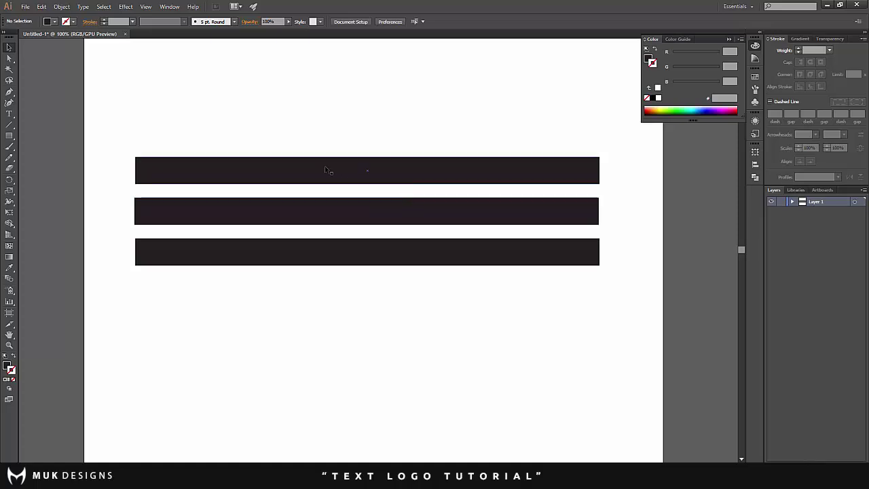
scroll(141, 184, "up", 4)
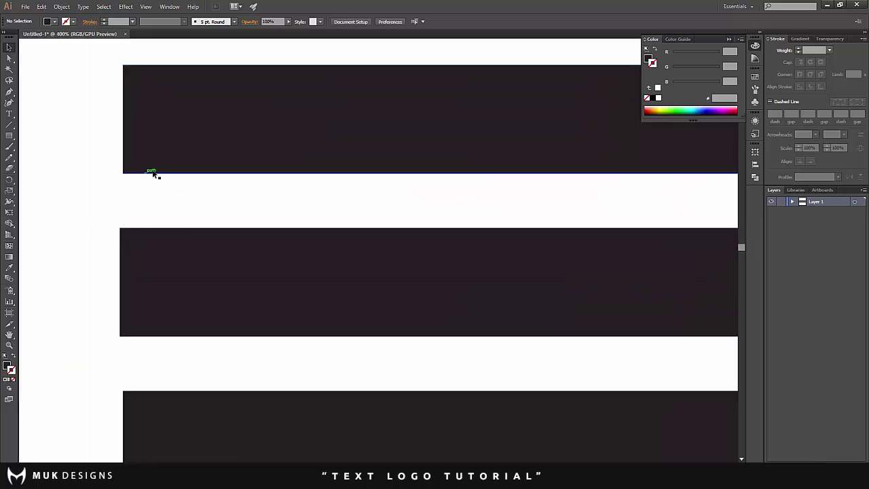
scroll(189, 231, "down", 6)
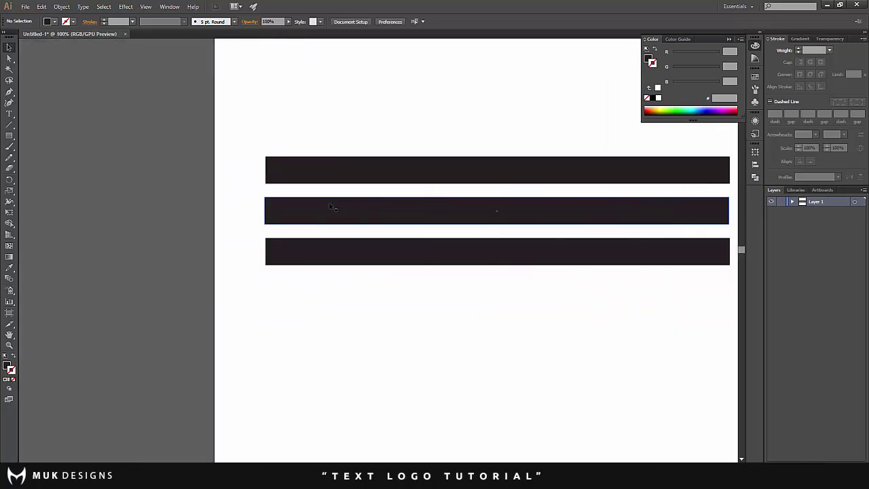
scroll(409, 200, "up", 3)
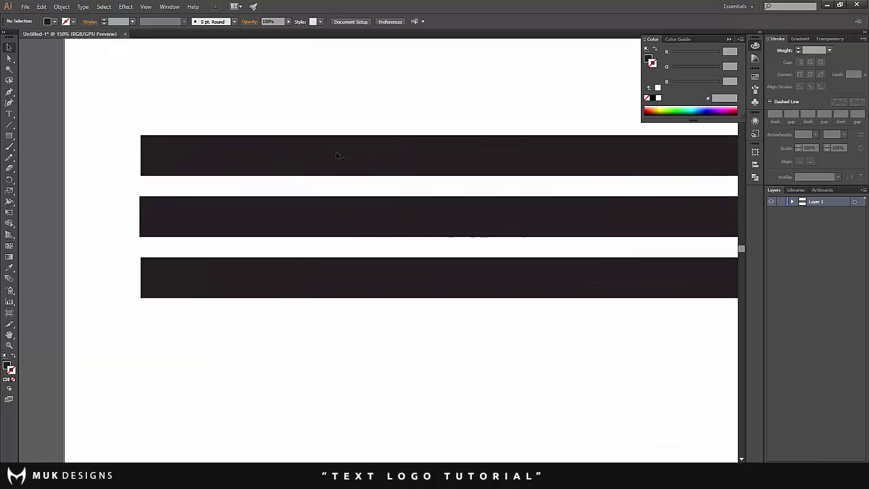
scroll(594, 190, "down", 2)
scroll(593, 191, "up", 1)
scroll(274, 186, "up", 1)
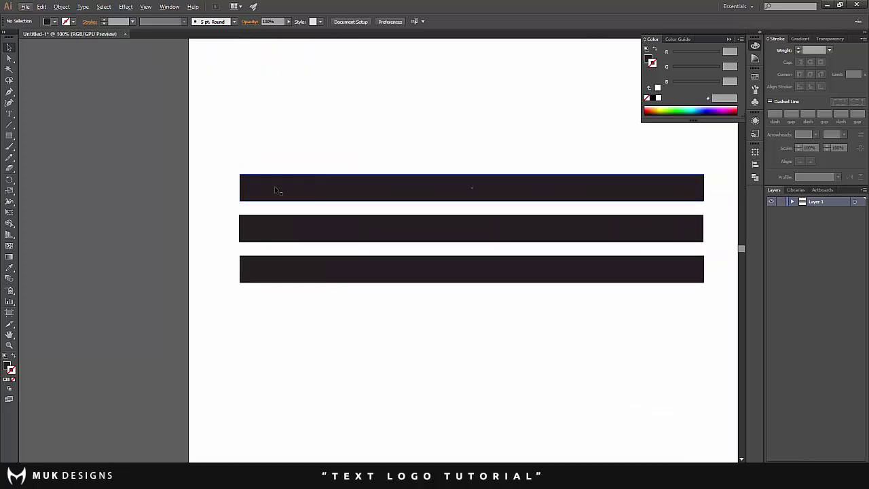
- Draw a circle about 150 pt across near the bars' left ends, spanning from the upper bar's top edge to the middle bar's bottom edge
scroll(252, 202, "up", 1)
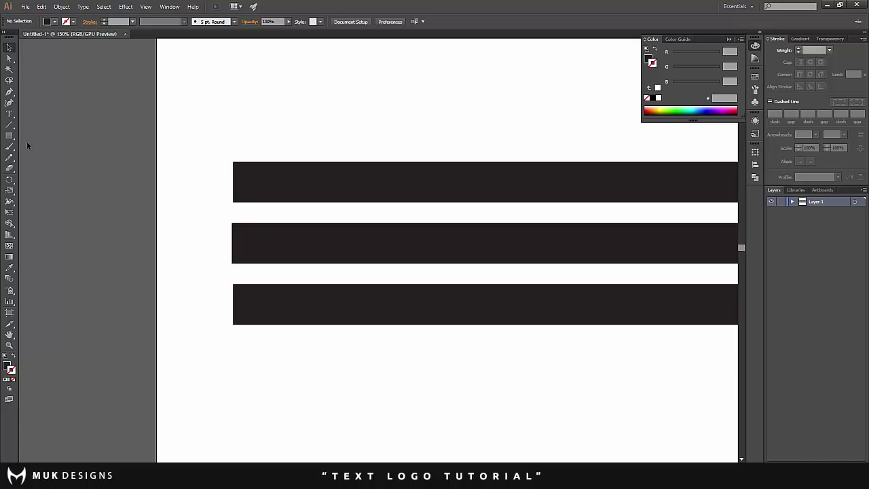
left_click(7, 138)
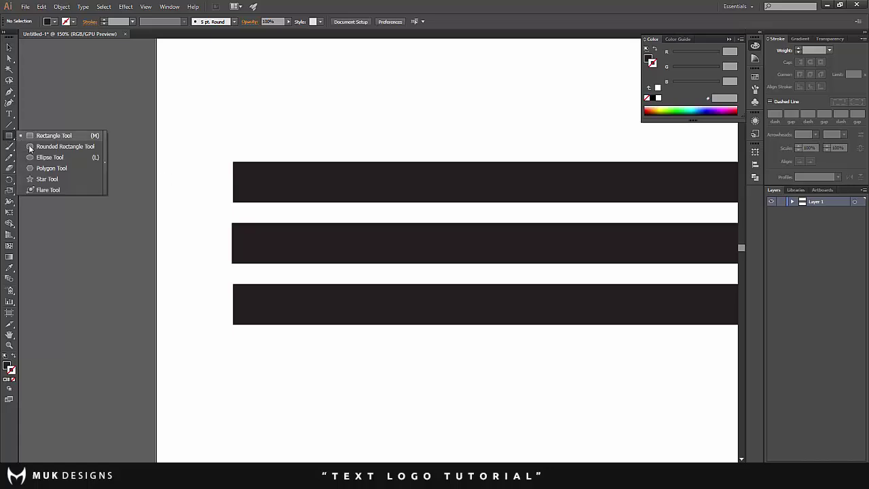
left_click(44, 156)
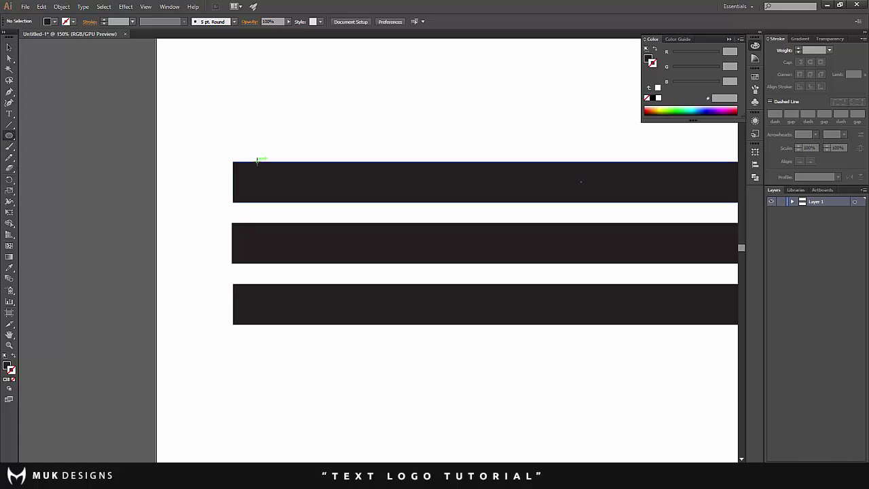
left_click_drag(256, 160, 313, 263)
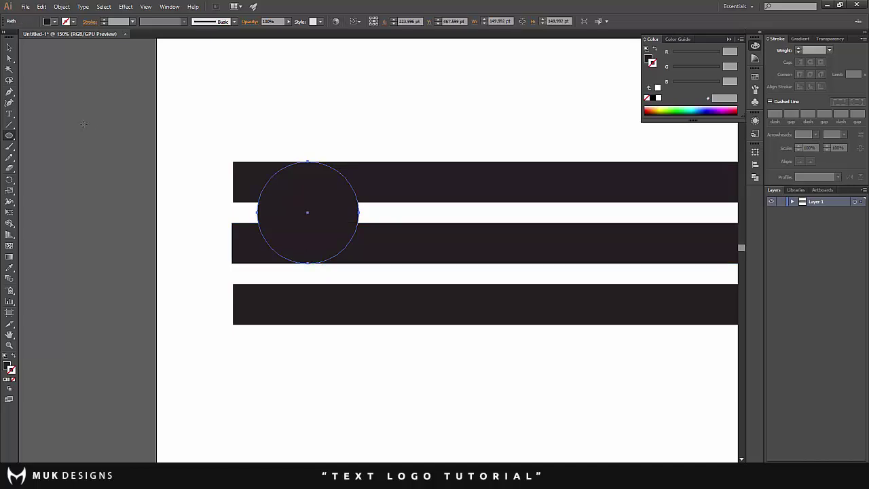
left_click(9, 48)
left_click(228, 90)
- Set the large circle's opacity to 35%
scroll(270, 109, "down", 4)
scroll(280, 139, "up", 6)
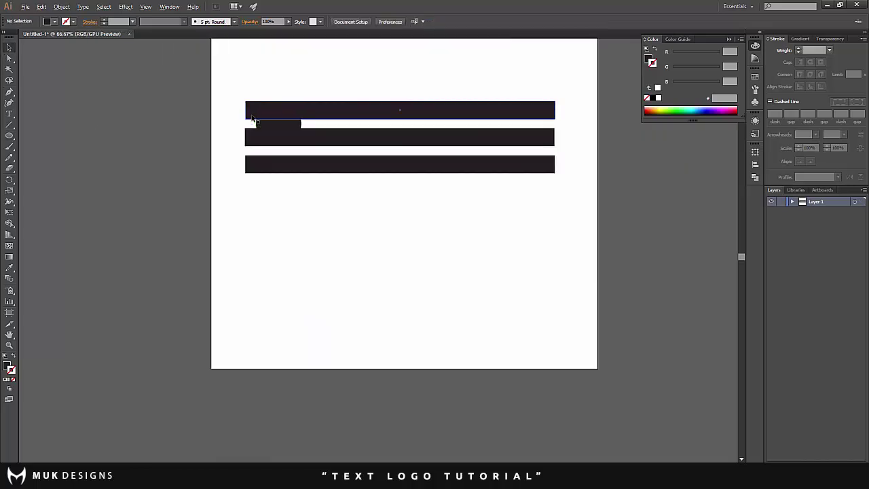
scroll(292, 130, "down", 1)
scroll(292, 130, "up", 2)
left_click(294, 130)
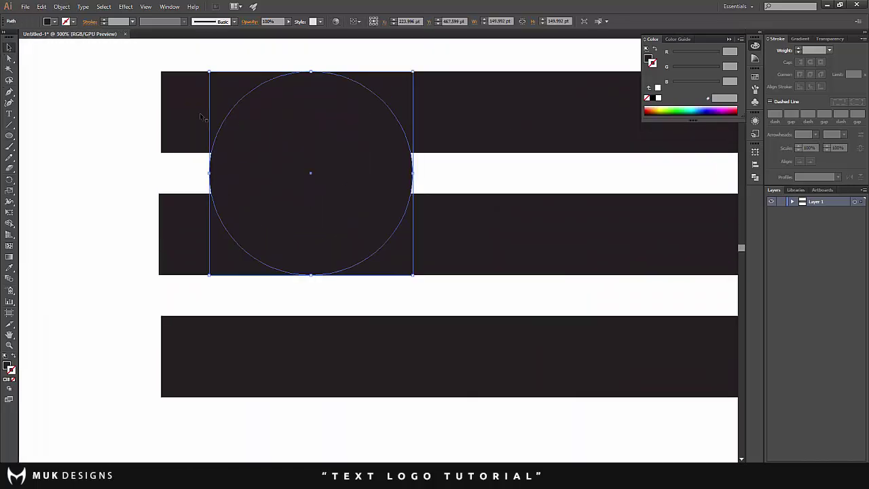
left_click(289, 22)
left_click_drag(292, 30, 264, 30)
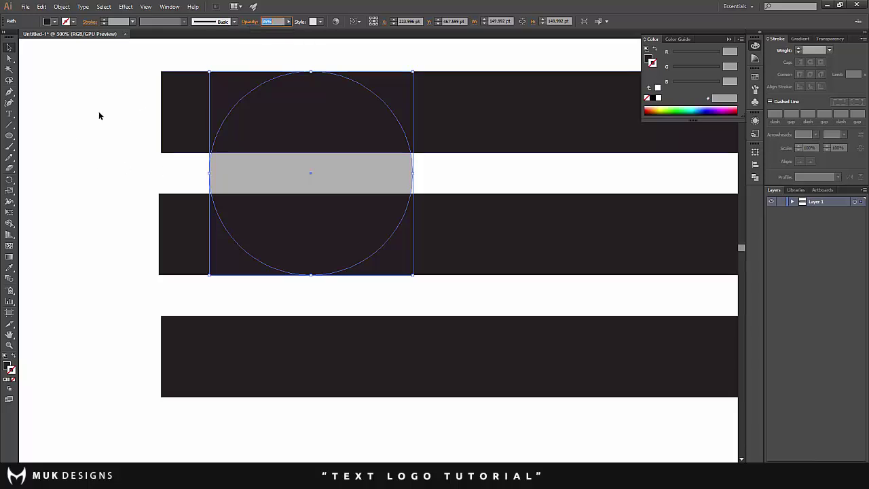
left_click(129, 113)
- Draw a small circle about 30 pt across at the large circle's centre, fitting the gap between the upper and middle bars
left_click(9, 137)
left_click_drag(167, 154, 319, 170)
left_click(9, 47)
left_click(70, 97)
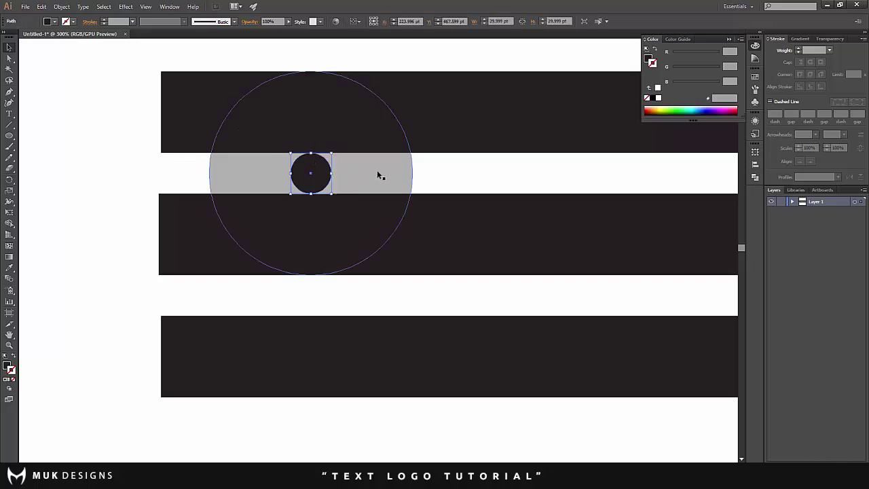
- Cut the small circle out of the large circle with the Shape Builder
left_click(377, 172, "shift")
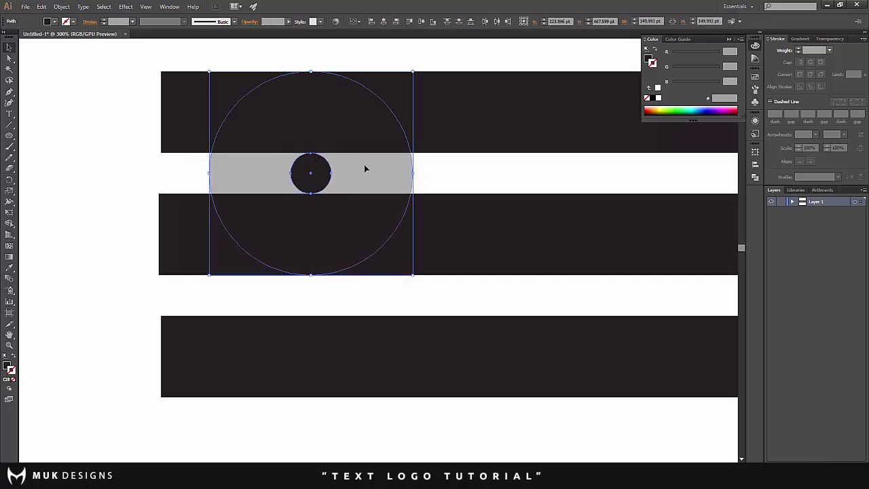
left_click(10, 224)
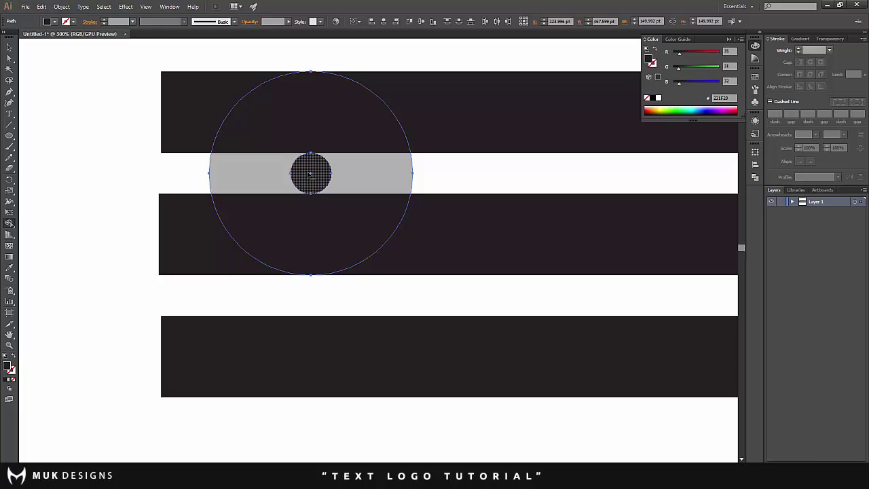
left_click(310, 174, "alt")
key("v")
left_click(93, 107)
scroll(272, 140, "up", 1)
scroll(271, 139, "up", 2)
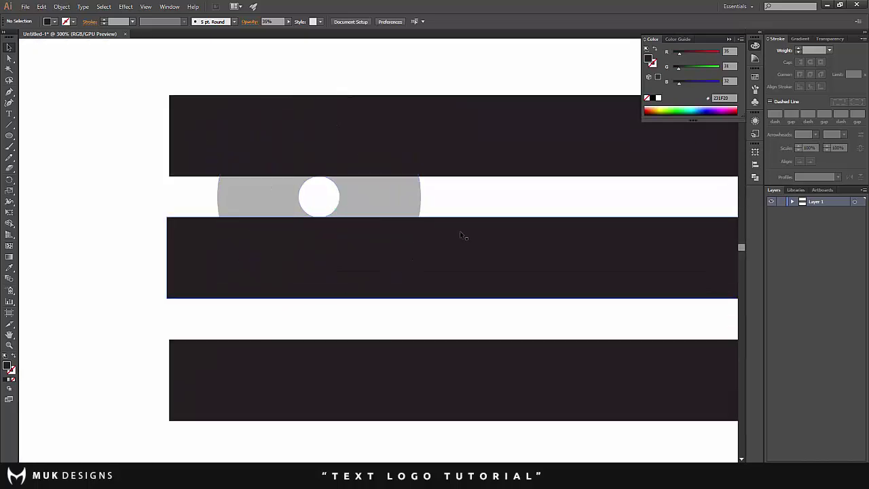
- With the upper two bars and the ring as boundaries, remove the ring's left portion in the gap using the Shape Builder
left_click(461, 234)
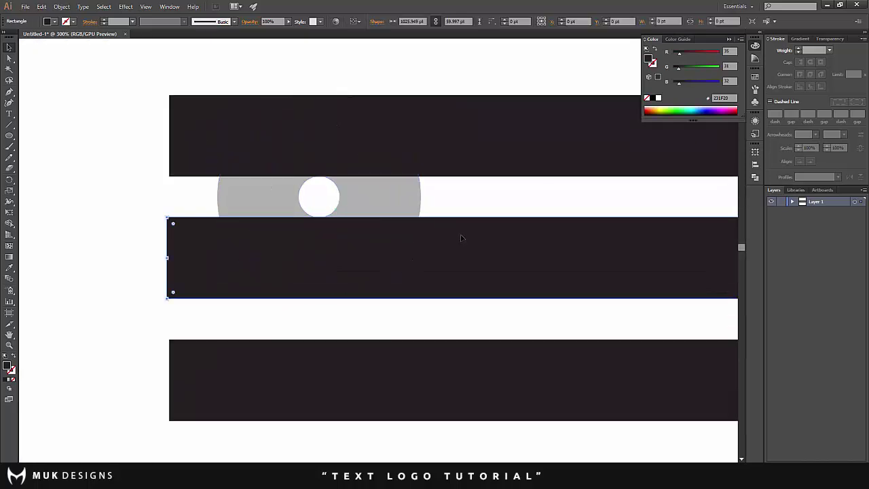
left_click(441, 149, "shift")
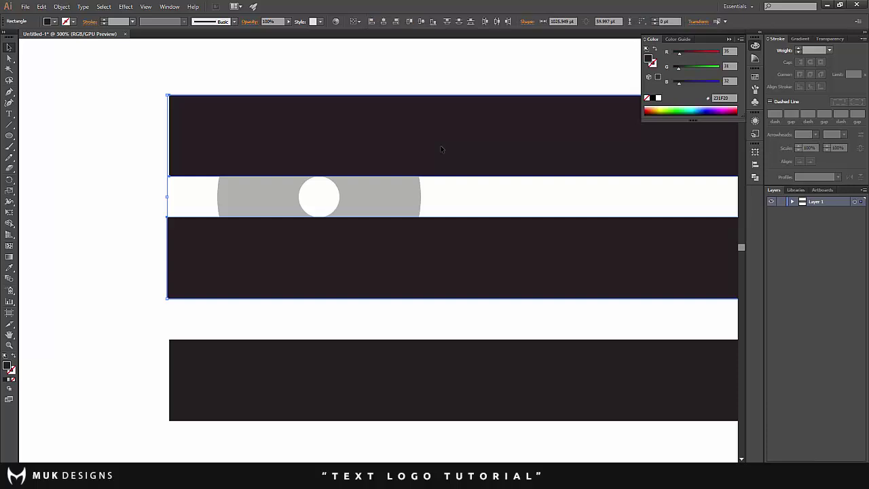
left_click(400, 191, "shift")
left_click(9, 223)
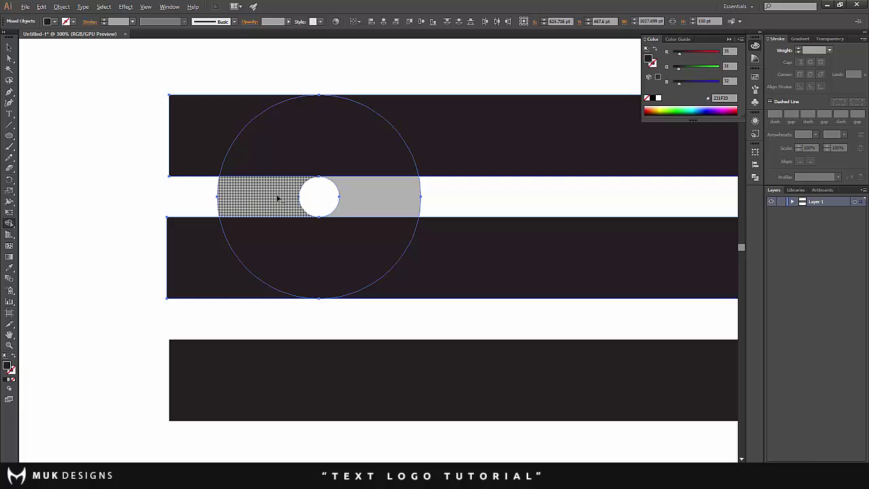
left_click(270, 196, "alt")
left_click(9, 47)
left_click(102, 92)
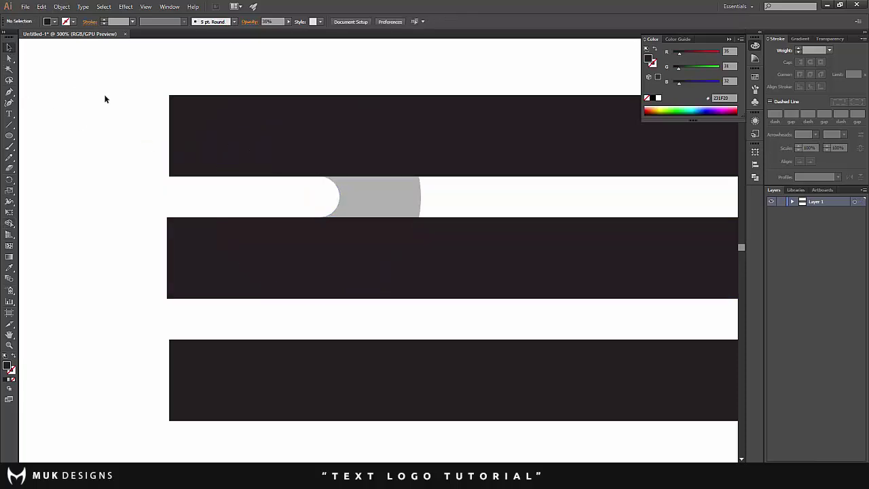
- Restore the cut circle shape's opacity to 100%
key("ctrl+1")
scroll(85, 111, "up", 2)
left_click(291, 128)
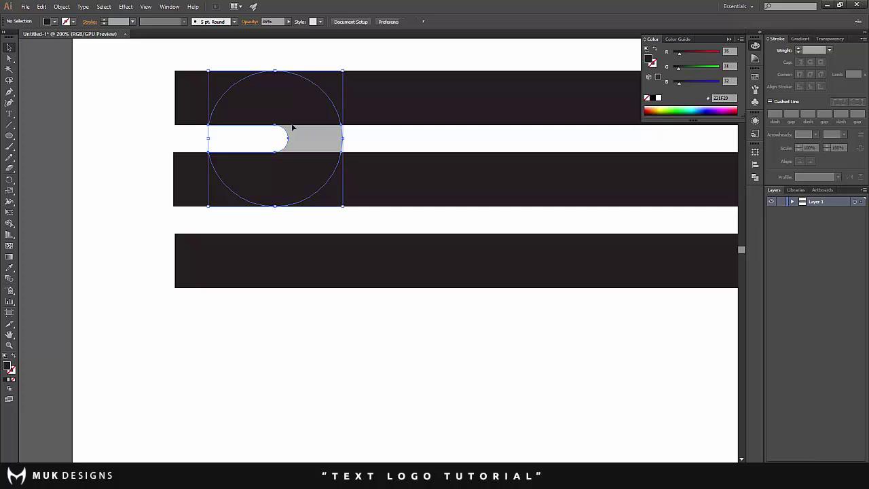
left_click(293, 31)
left_click(367, 58)
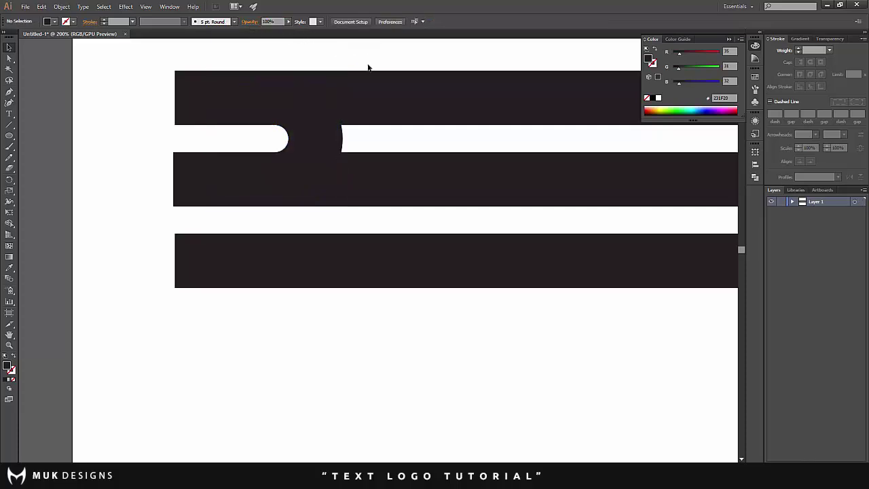
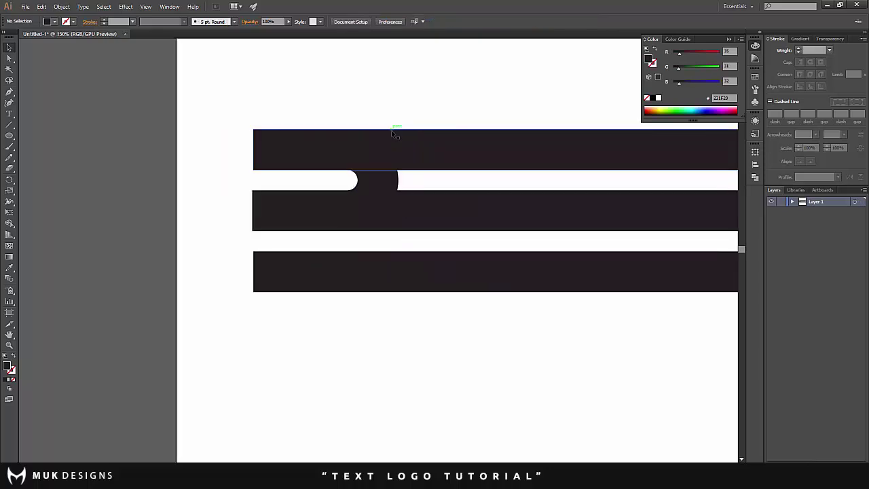
- Duplicate the lowest bar beneath the original and shorten the copy to about 286 pt wide
left_click(426, 146)
scroll(426, 146, "down", 2)
scroll(425, 146, "up", 2)
scroll(638, 151, "down", 2)
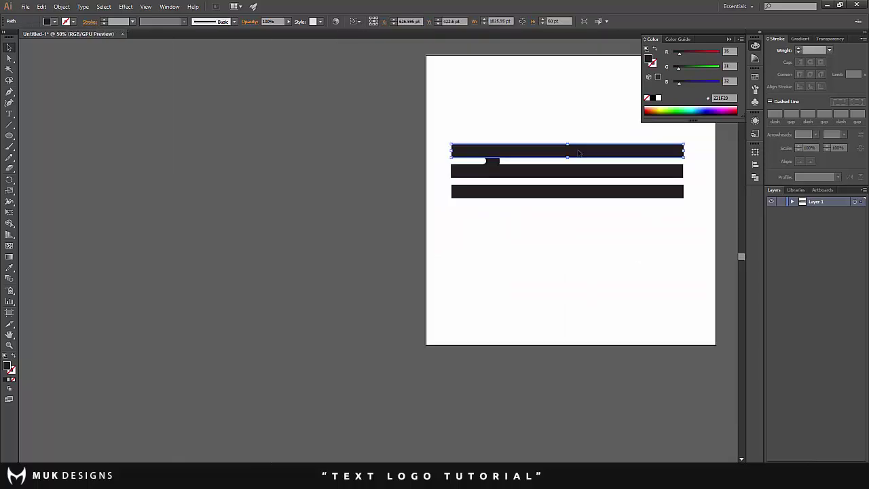
scroll(461, 165, "up", 2)
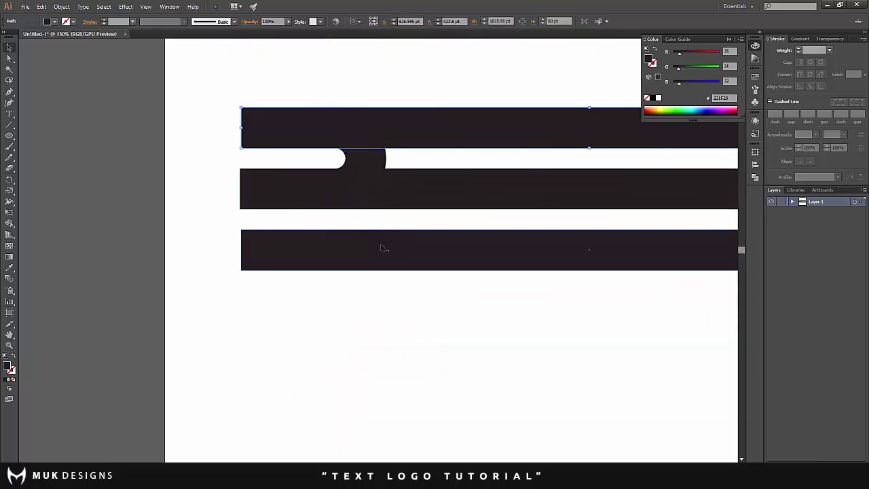
left_click_drag(418, 253, 211, 350)
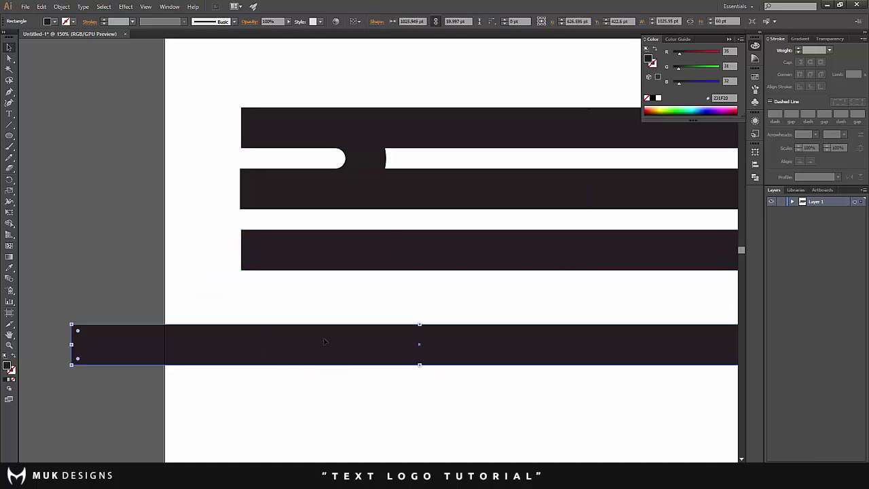
scroll(425, 344, "down", 4)
scroll(421, 334, "up", 2)
left_click_drag(426, 333, 341, 269)
scroll(144, 344, "up", 2)
scroll(342, 223, "up", 1)
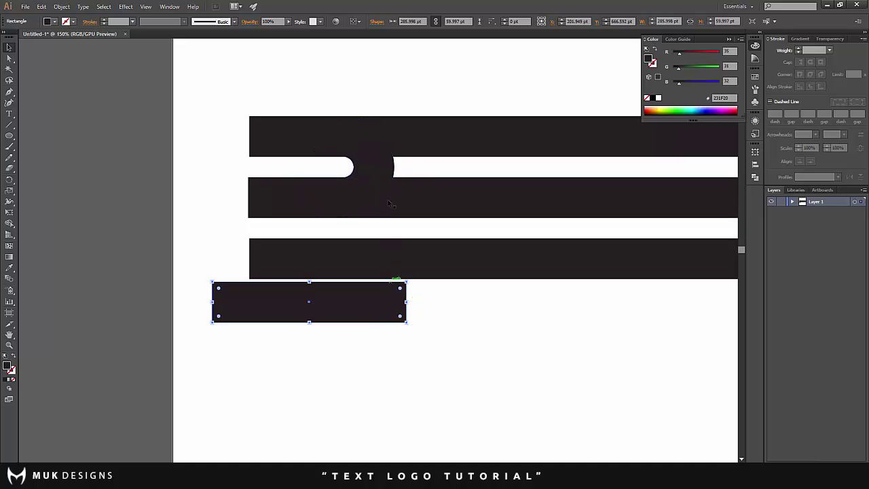
- Rotate the short bar into a diagonal leg and place it across the bars, running down to the right beneath the letter's bowl
left_click_drag(408, 327, 368, 282)
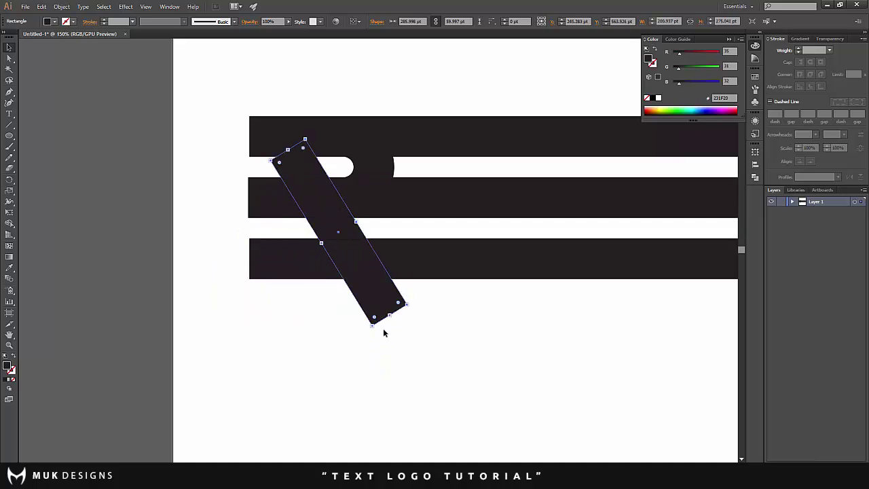
left_click_drag(376, 329, 385, 280)
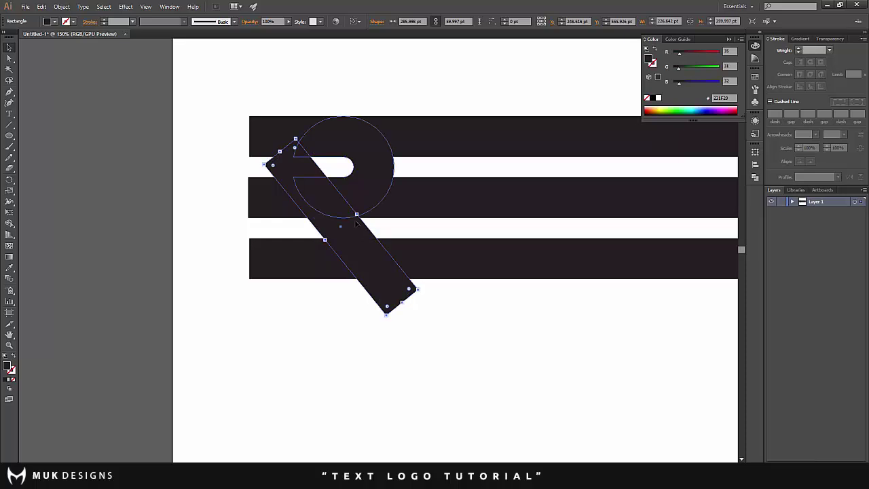
key("shift+Right")
scroll(346, 217, "up", 2)
scroll(367, 241, "up", 2)
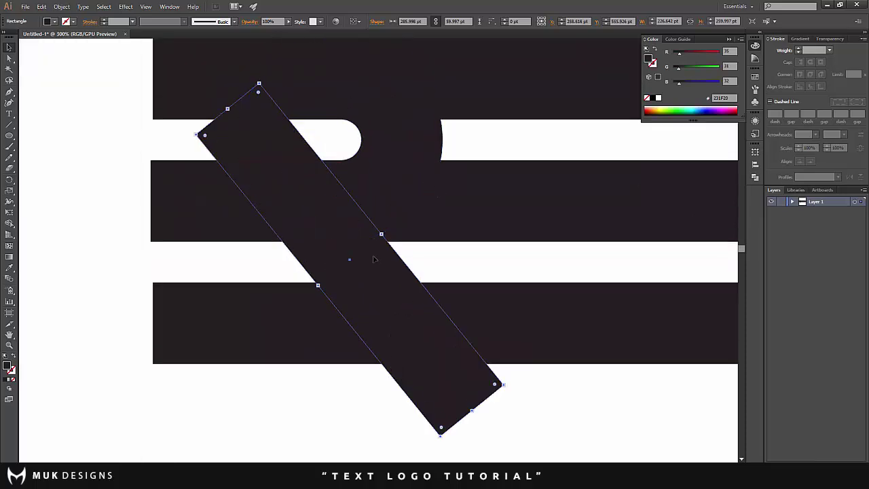
left_click_drag(394, 272, 383, 265)
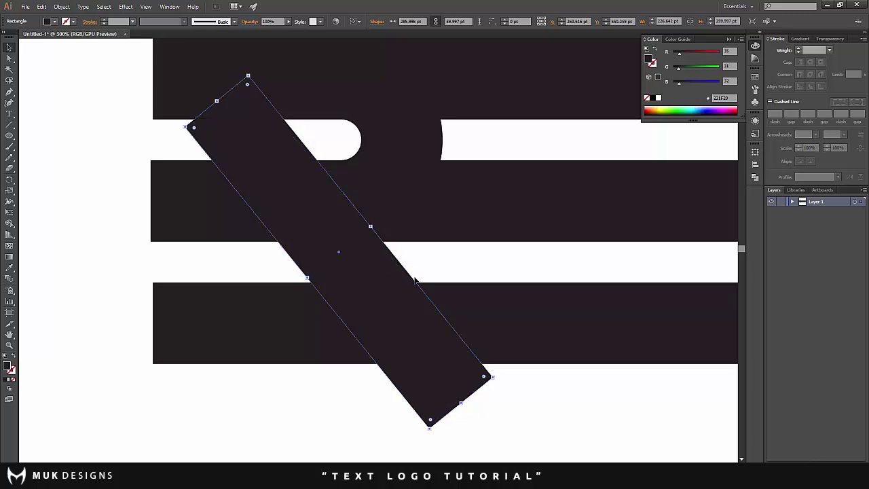
- Draw a rectangle about 115 by 235 pt with its left edge aligned to the bowl's rightmost point and extending below the lowest bar
left_click_drag(11, 136, 68, 136)
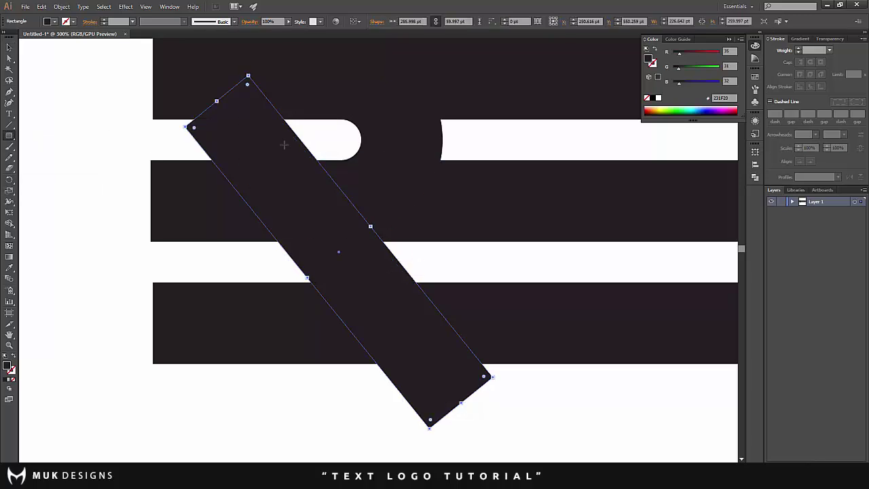
mouse_move(442, 139)
left_mouse_down()
mouse_move(549, 423)
mouse_move(599, 459)
left_mouse_up()
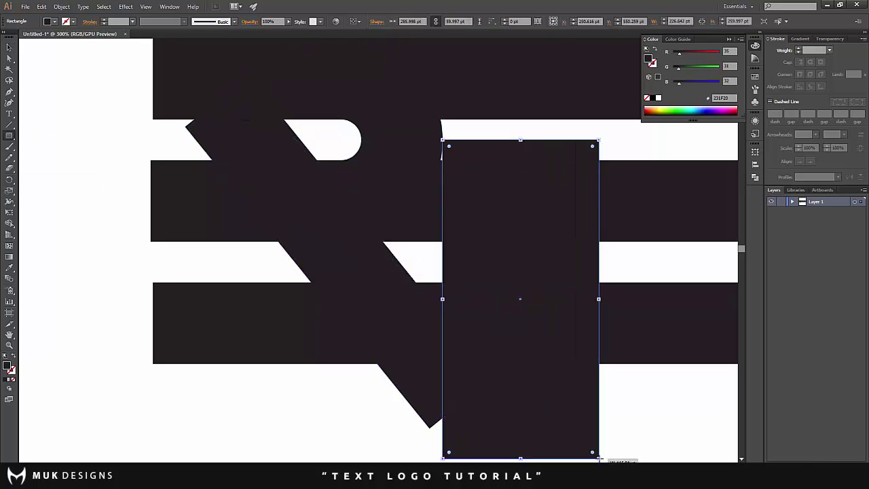
left_click(10, 52)
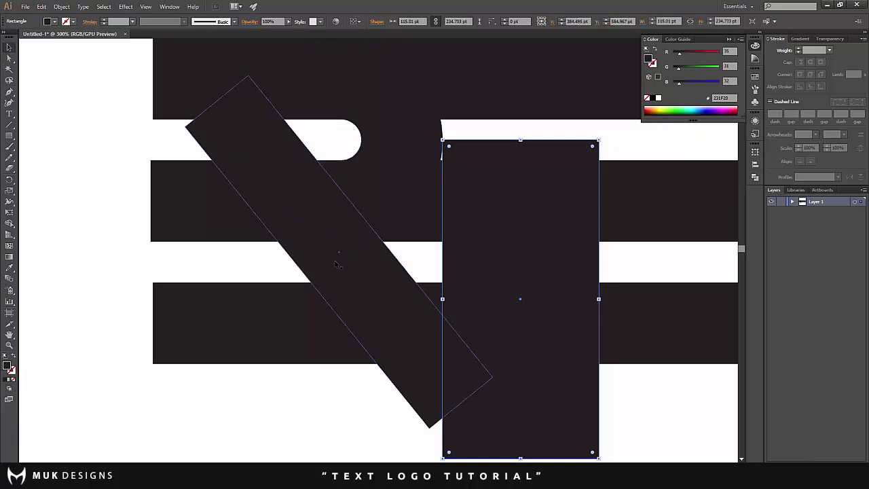
- Shift the diagonal leg down along the rectangle and extend its upper end to a total length of about 337 pt
left_click_drag(352, 274, 433, 376)
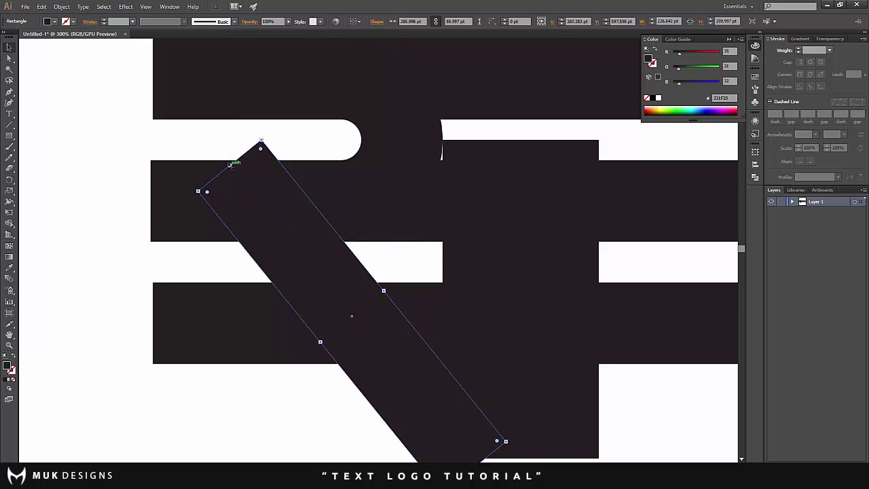
left_click_drag(232, 164, 186, 111)
scroll(468, 190, "down", 3)
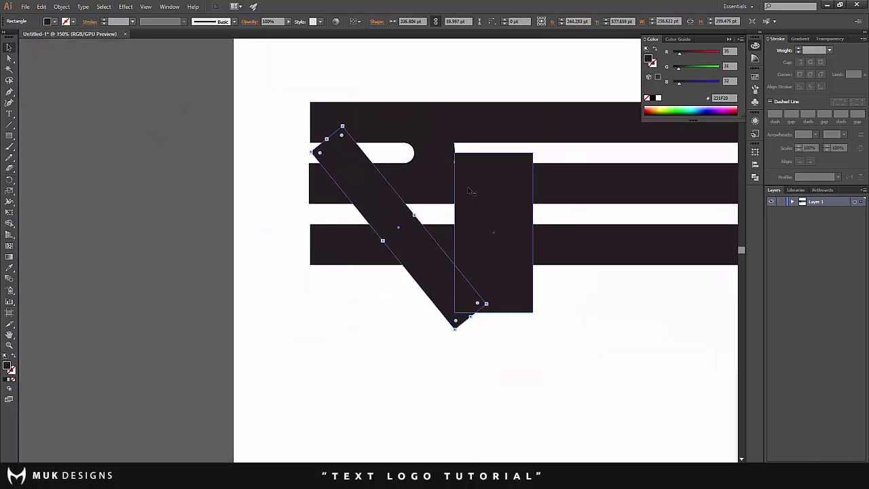
- Delete the helper rectangle beside the letter's bowl and clear the selection
scroll(468, 191, "up", 2)
left_click(477, 260)
key("Delete")
left_click(467, 280)
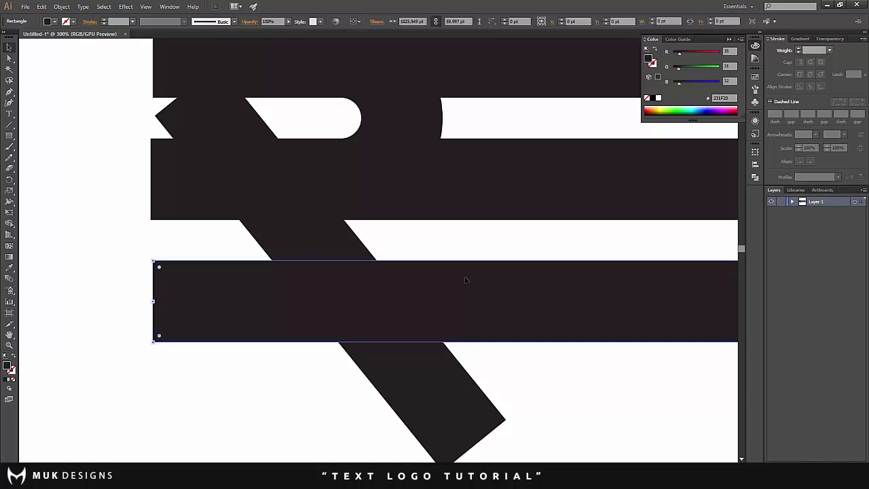
scroll(227, 224, "down", 1)
left_click(240, 330)
scroll(188, 289, "down", 2)
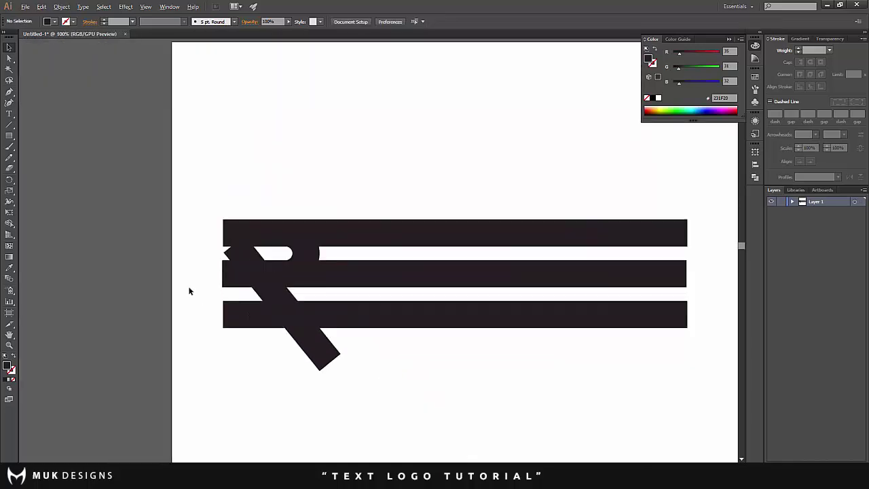
- Use Shape Builder to remove the diagonal leg's parts below the lowest bar and in the upper gap at the bowl's open end
scroll(210, 271, "up", 2)
scroll(323, 279, "down", 1)
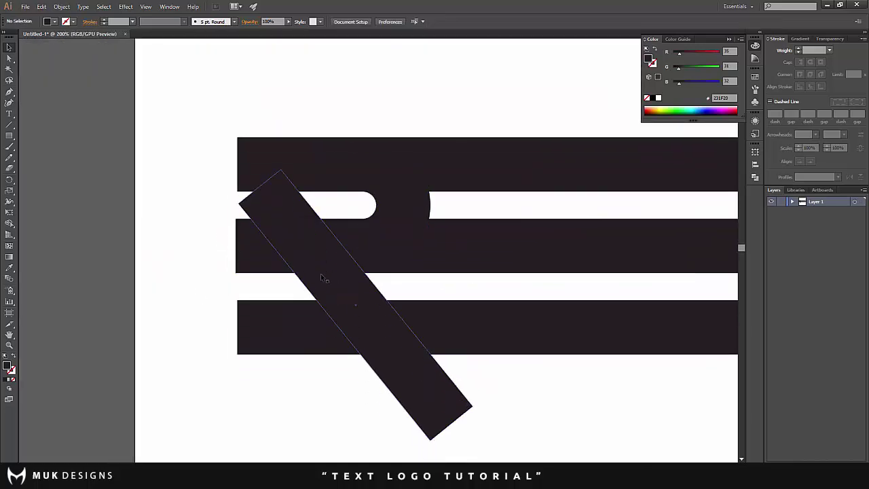
left_click(325, 272)
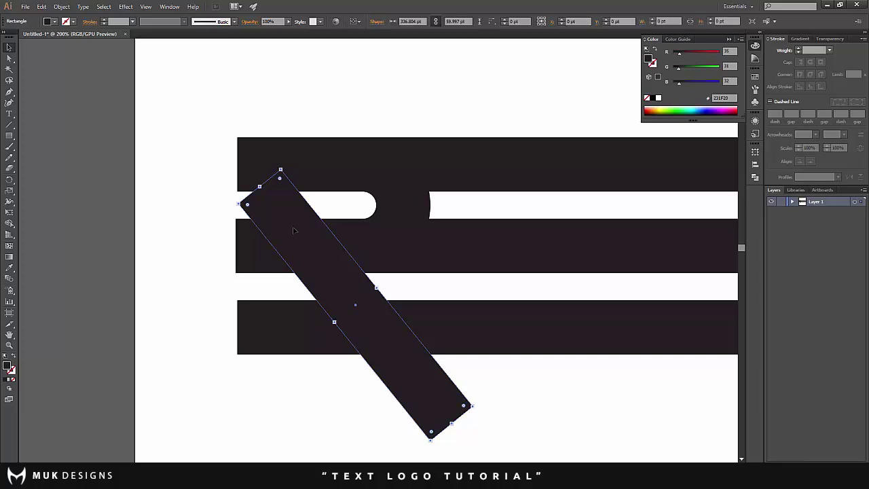
left_click(303, 323, "shift")
left_click(262, 256, "shift")
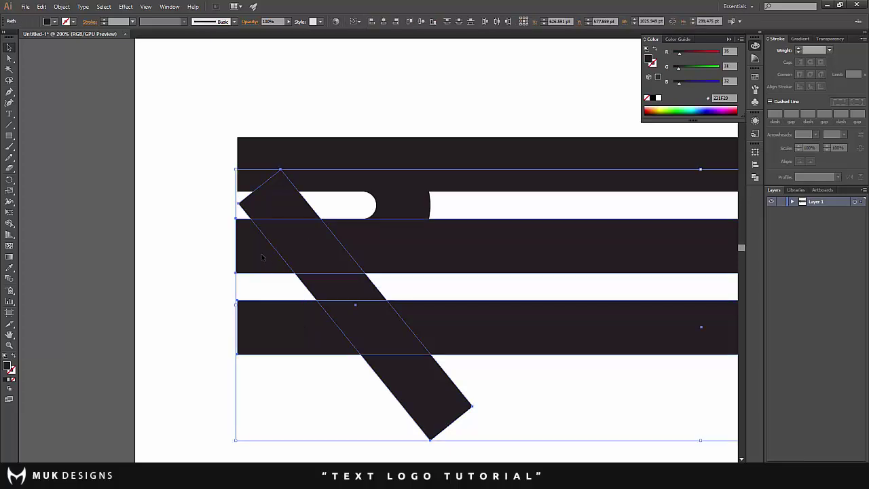
left_click(394, 173, "shift")
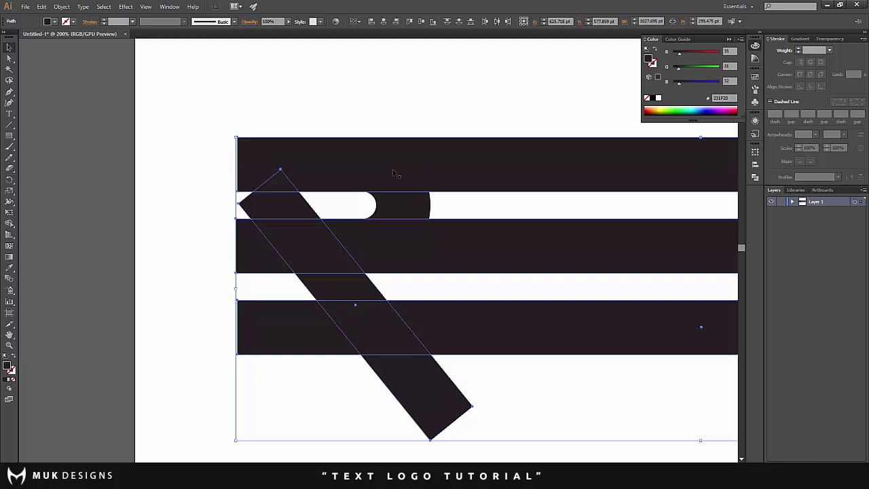
left_click(428, 202, "shift")
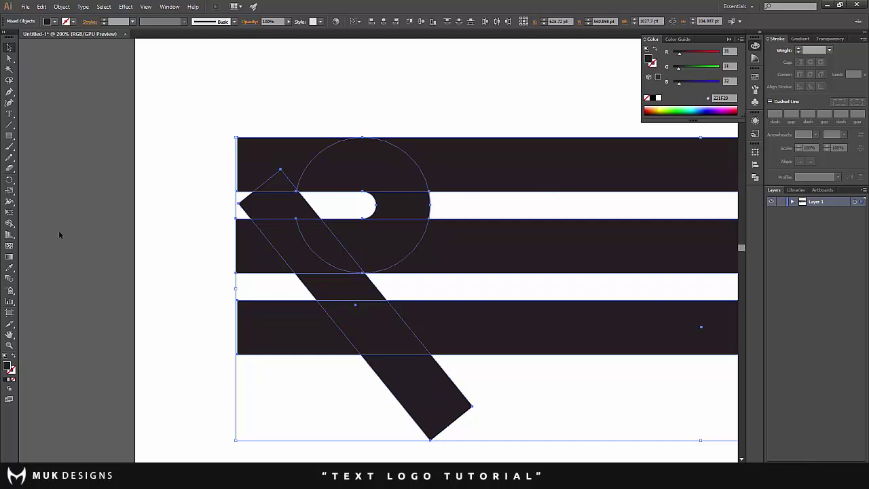
left_click(9, 226)
left_click(451, 389, "alt")
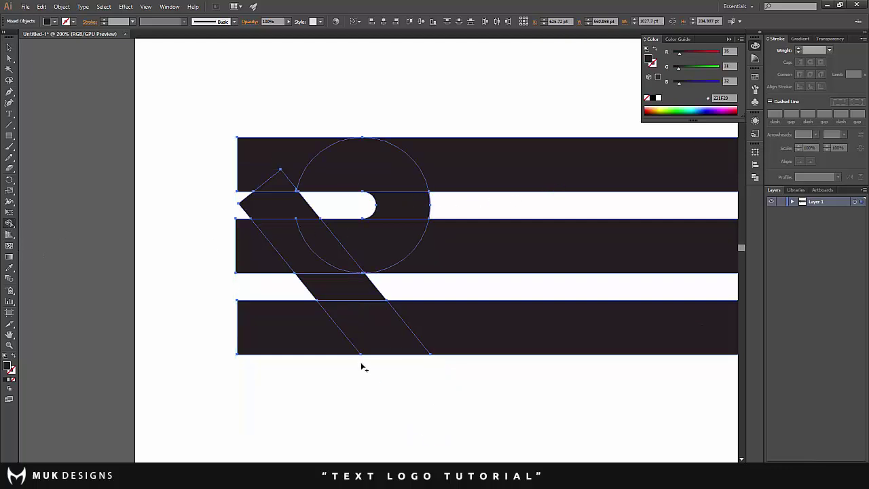
left_click(245, 202, "alt")
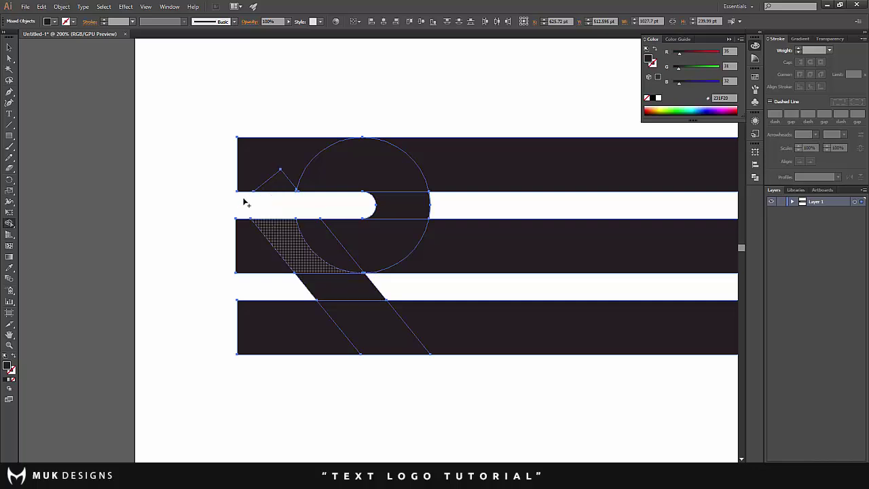
left_click(7, 47)
left_click(145, 168)
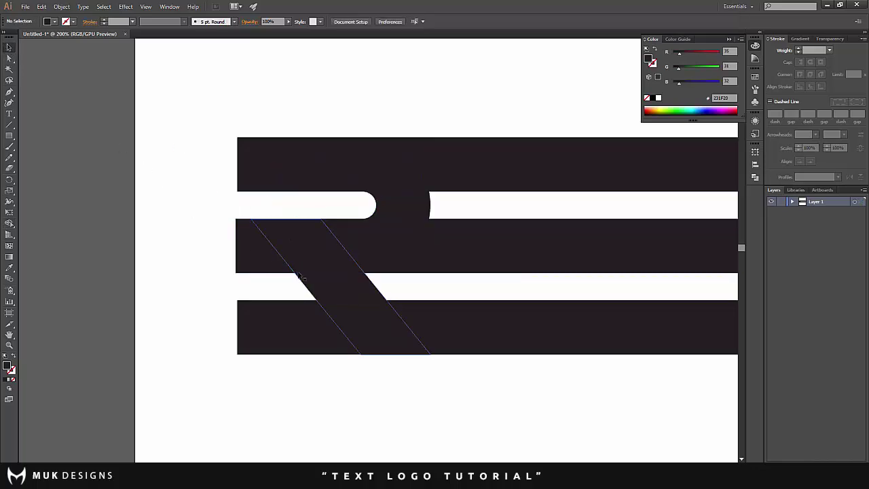
- Trim the middle bar's left end flush with the leg's outer slanted edge using Shape Builder
left_click(262, 254)
left_click(262, 255, "shift")
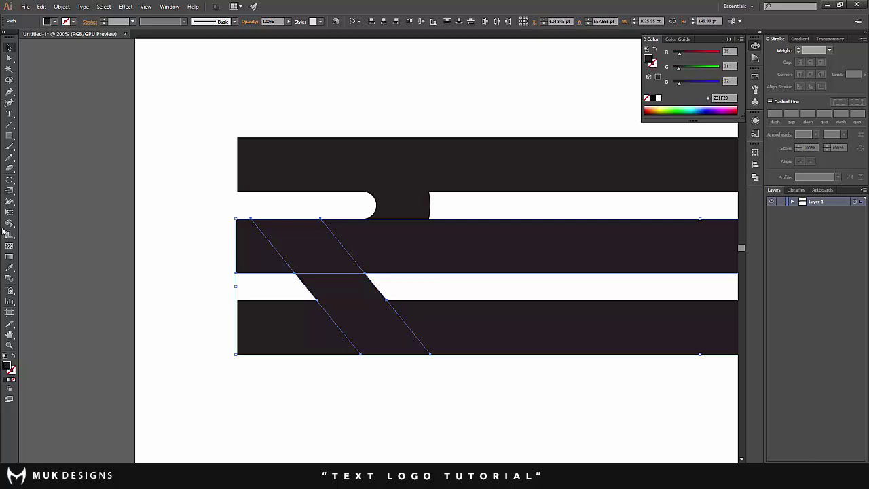
left_click(9, 223)
left_click(245, 248, "alt")
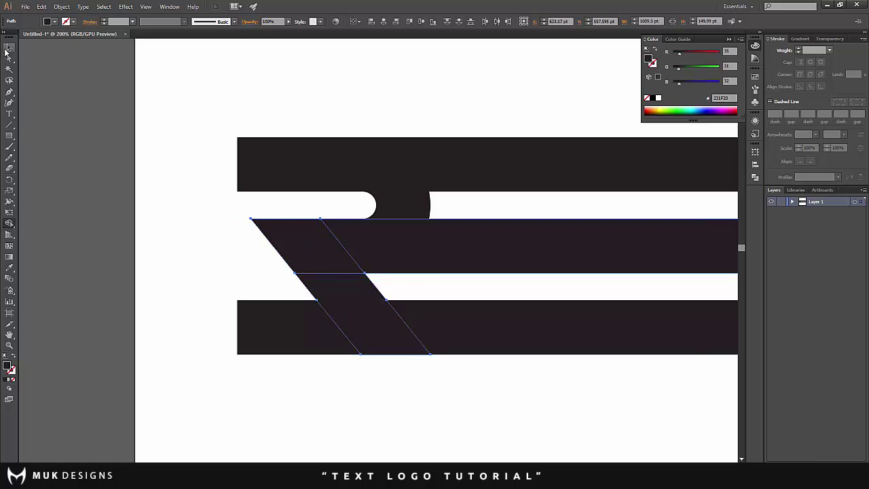
left_click(7, 51)
left_click(196, 157)
- Shorten the lowest bar from its left end so that it starts inside the foot of the diagonal leg
scroll(303, 242, "up", 2)
scroll(330, 256, "up", 1)
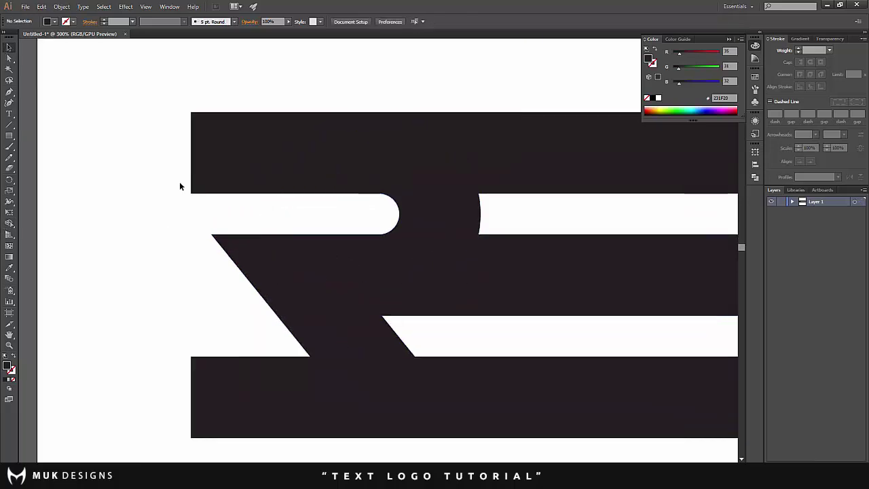
scroll(180, 183, "down", 3)
scroll(180, 178, "up", 1)
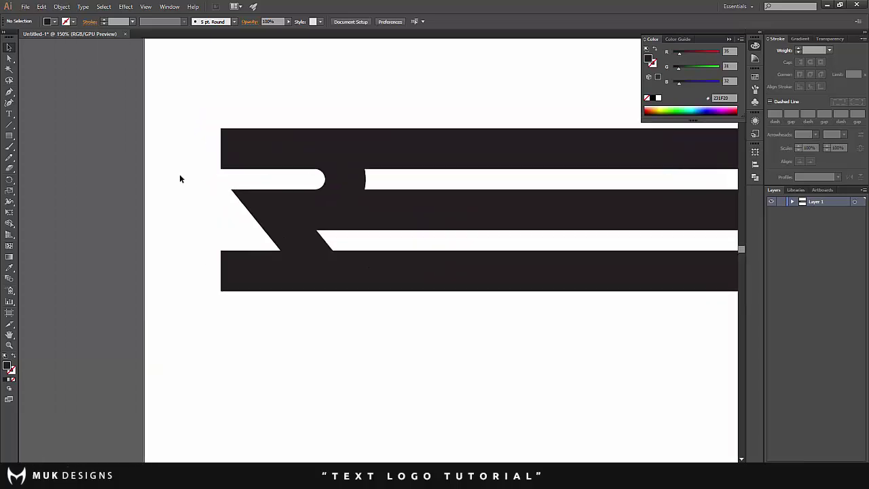
scroll(179, 178, "down", 3)
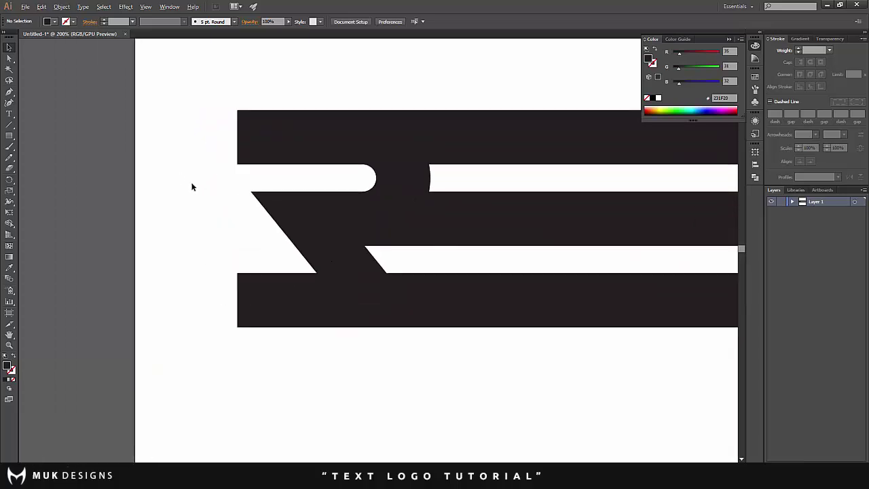
scroll(221, 195, "up", 1)
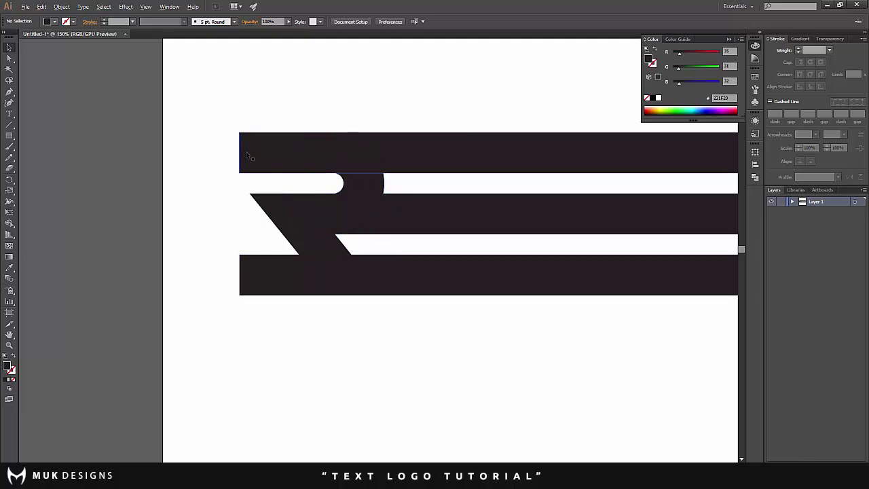
scroll(246, 151, "up", 1)
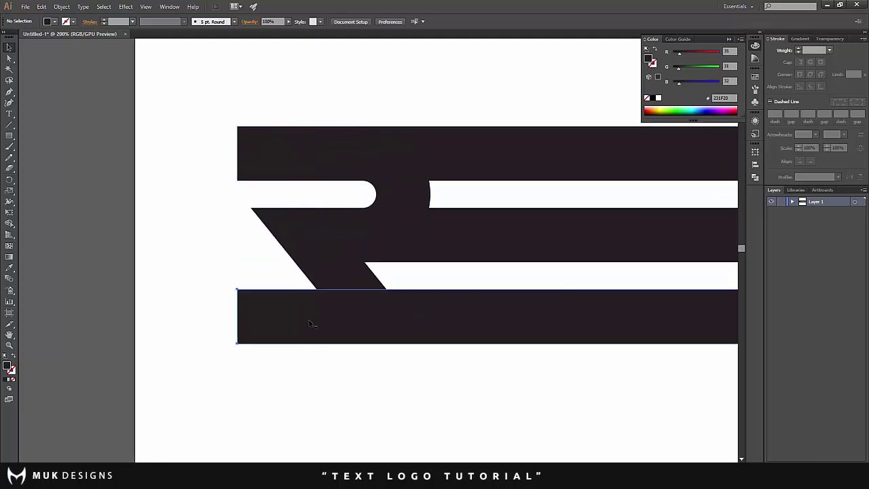
left_click(240, 319)
left_click_drag(236, 318, 378, 320)
left_click(259, 304)
scroll(258, 302, "up", 2)
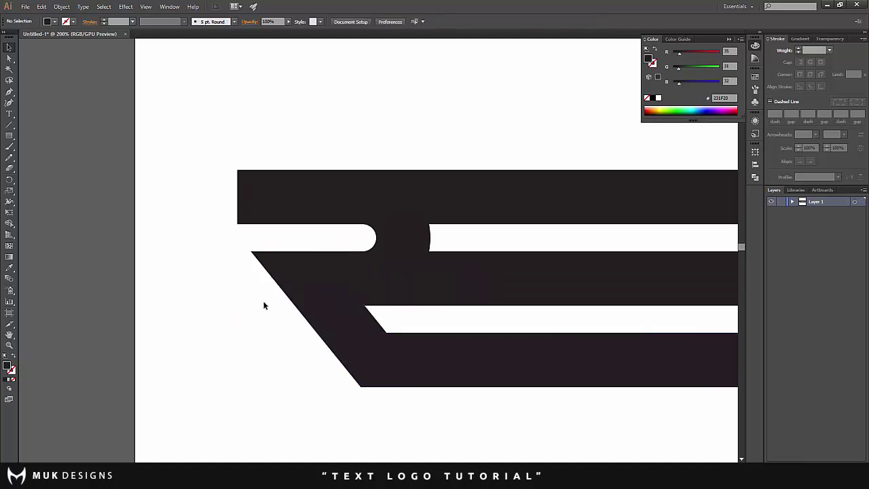
scroll(288, 247, "up", 1)
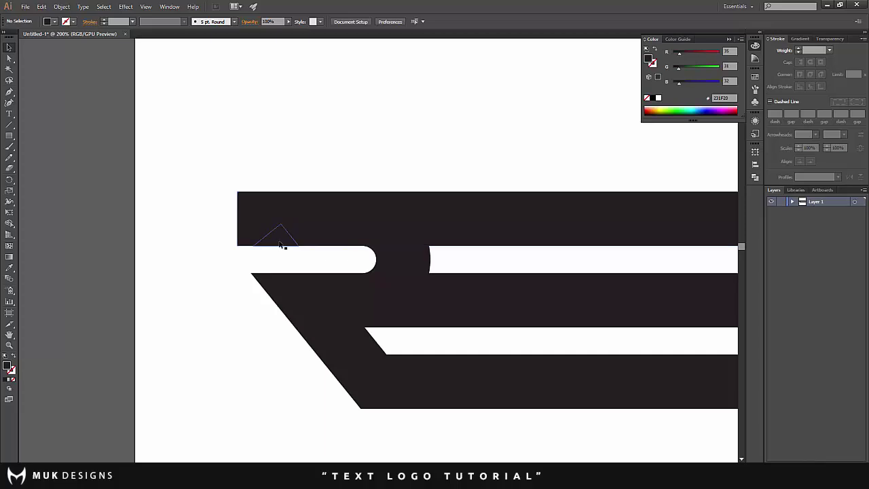
- Delete the leftover triangular piece of the leg lying on the top bar
left_click(278, 244)
key("Delete")
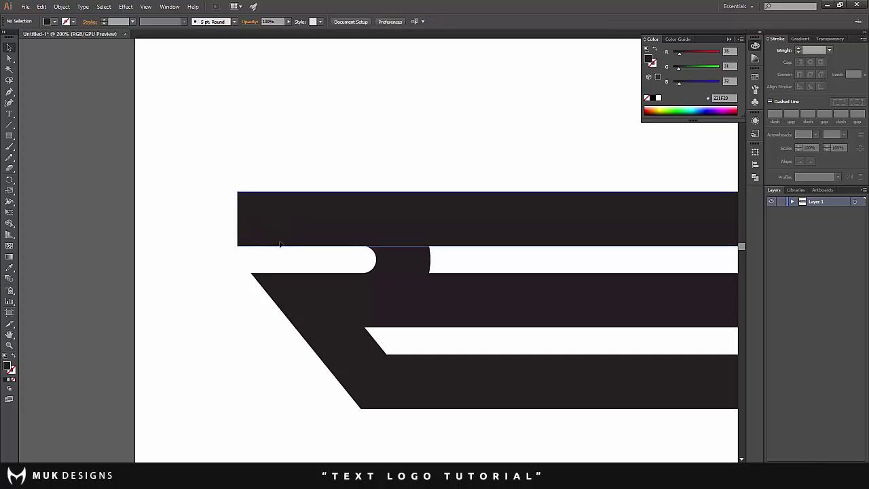
scroll(197, 226, "down", 2)
scroll(207, 228, "up", 1)
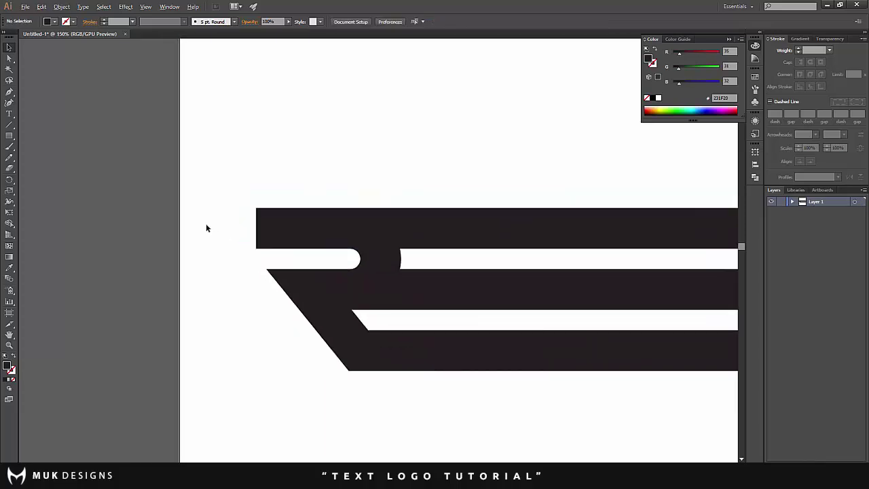
scroll(241, 248, "up", 1)
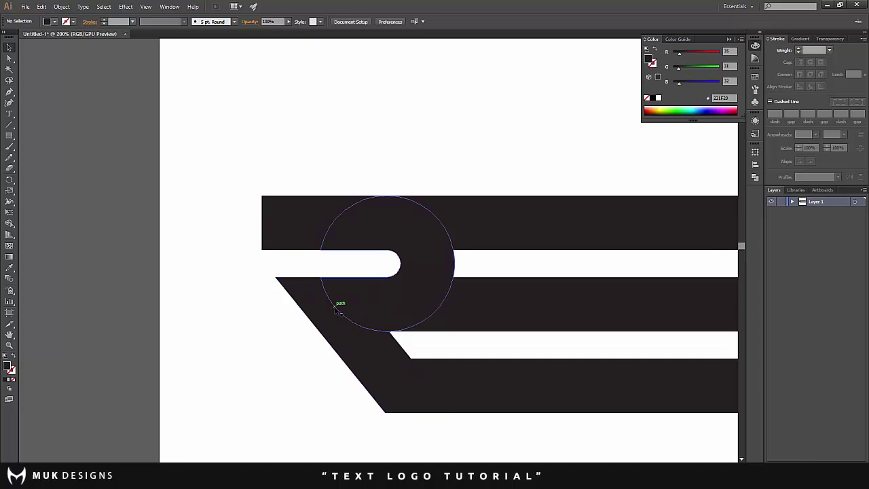
left_click_drag(336, 307, 286, 262)
key("ctrl+z")
left_click(270, 282)
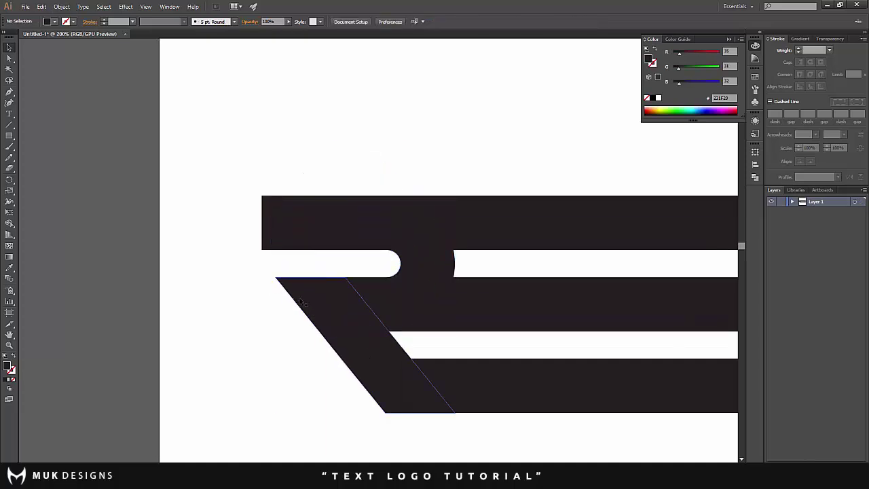
- Duplicate the diagonal leg up to the top bar, with the copy's outer slanted edge in line with the original's
left_click_drag(300, 300, 237, 220)
scroll(249, 246, "up", 5)
left_click(309, 347)
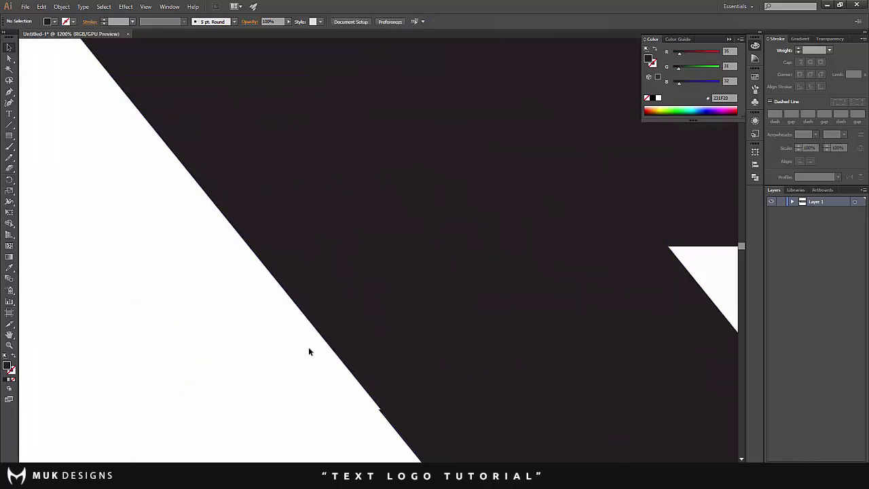
scroll(374, 339, "down", 2)
scroll(377, 338, "up", 2)
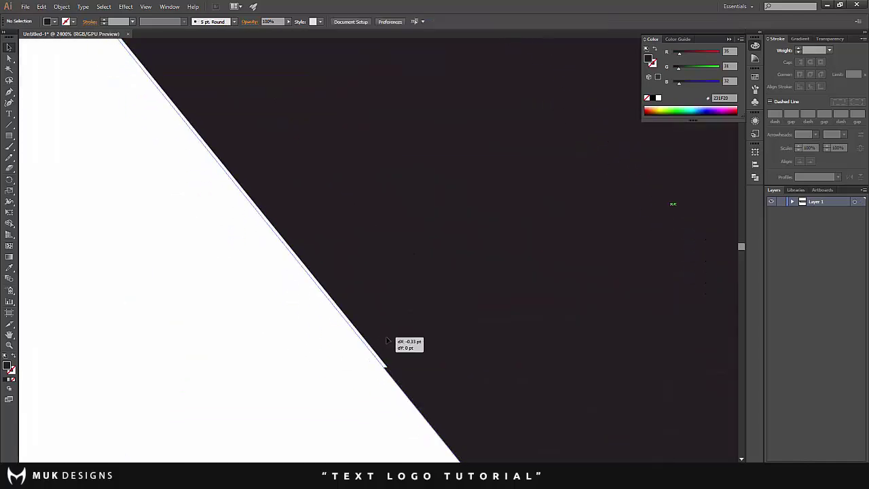
scroll(286, 332, "down", 5)
scroll(292, 328, "down", 2)
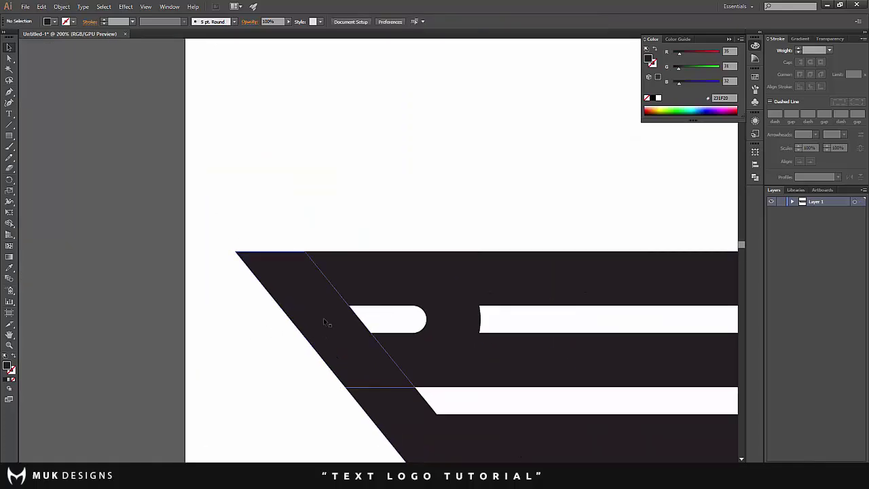
left_click(332, 325)
left_click(490, 382, "shift")
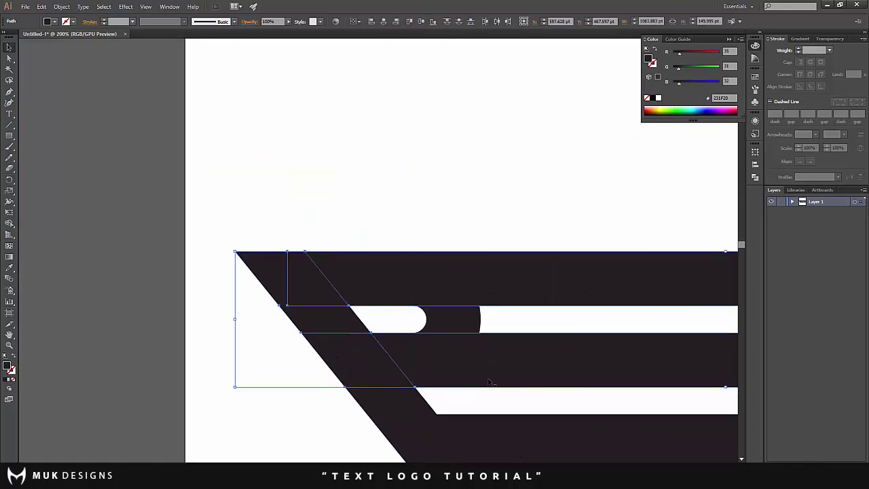
left_click(8, 278)
left_click(267, 301)
left_click(377, 286)
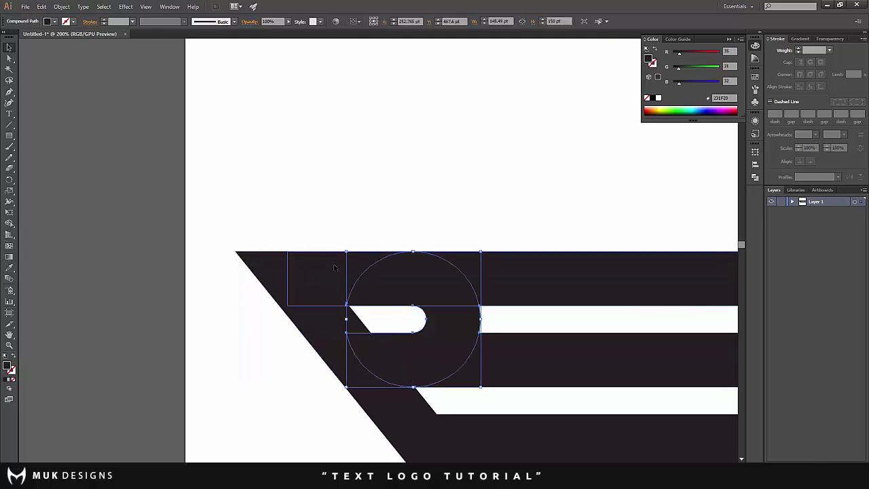
- Extend the top bar's left end to about 1073 pt wide and trim it to the leg copy's slant with Shape Builder, clearing the gap below
left_click(291, 275)
left_click_drag(288, 278, 245, 278)
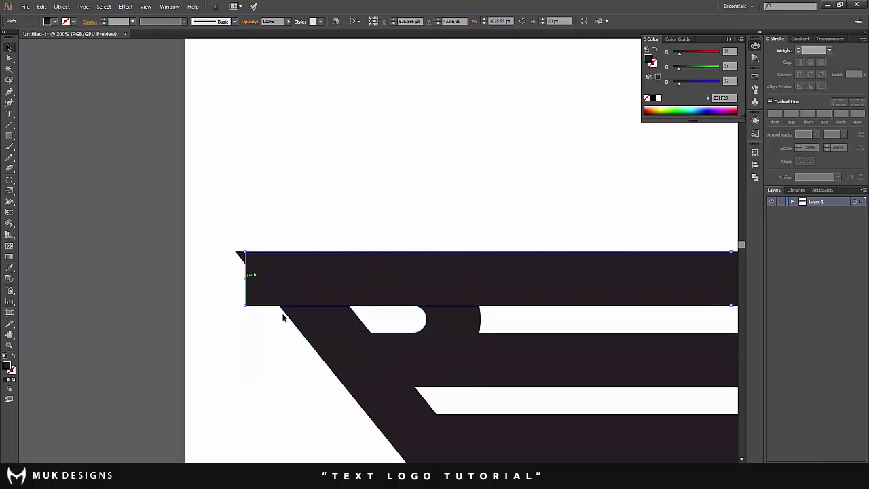
left_click(303, 331, "shift")
left_click(490, 367, "shift")
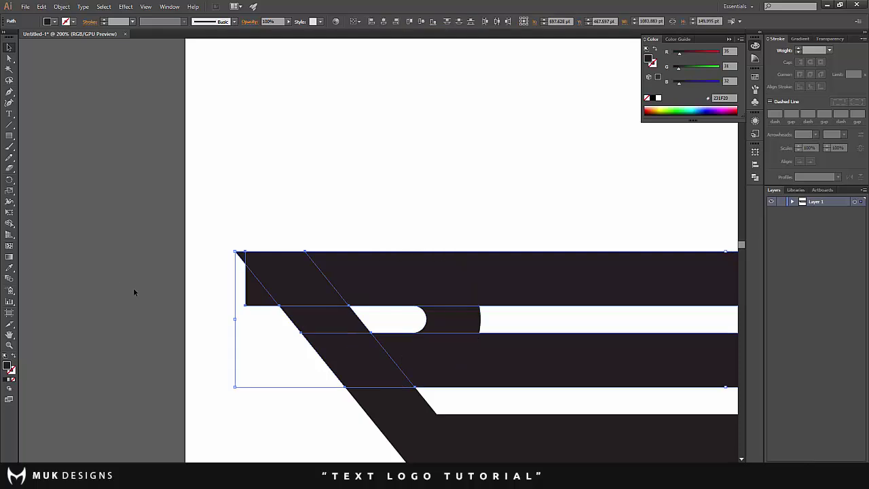
left_click(10, 223)
left_click(319, 318, "alt")
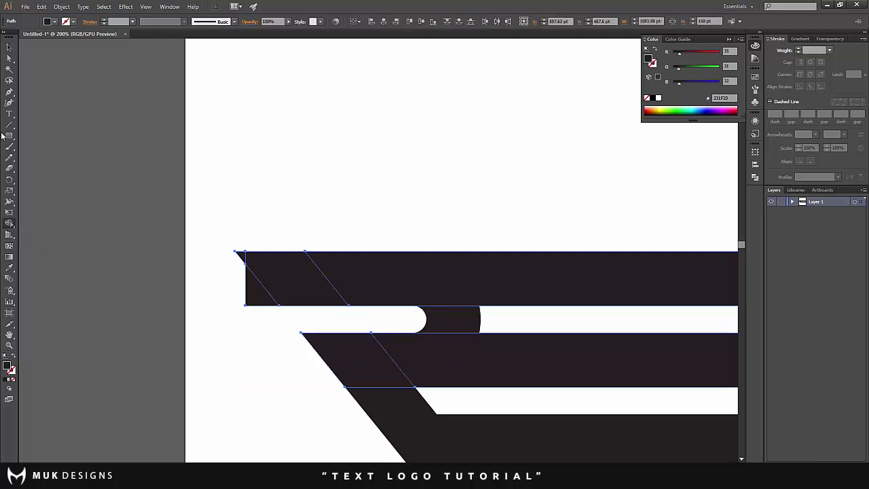
left_click(257, 284, "alt")
left_click(211, 184)
- Shorten the middle bar from its left end so that it starts to the right of the letter's bowl
scroll(212, 185, "down", 10)
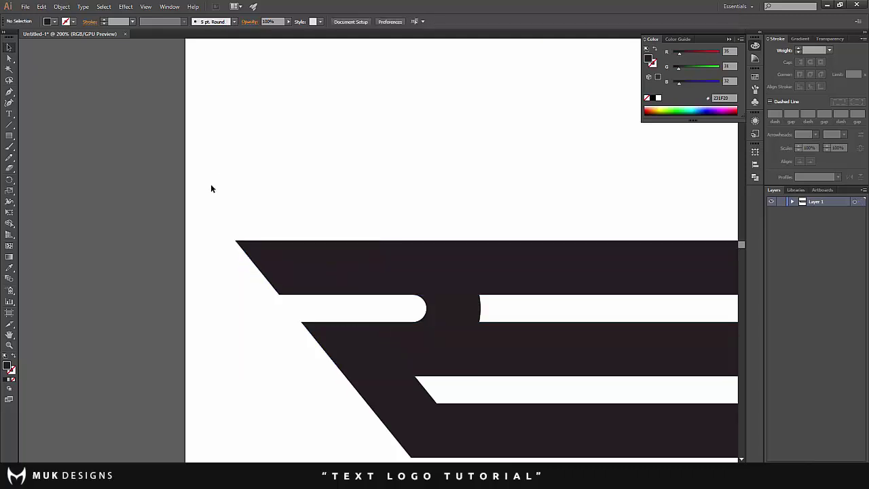
scroll(245, 221, "down", 3)
scroll(359, 259, "up", 2)
scroll(322, 211, "up", 2)
left_click(177, 213)
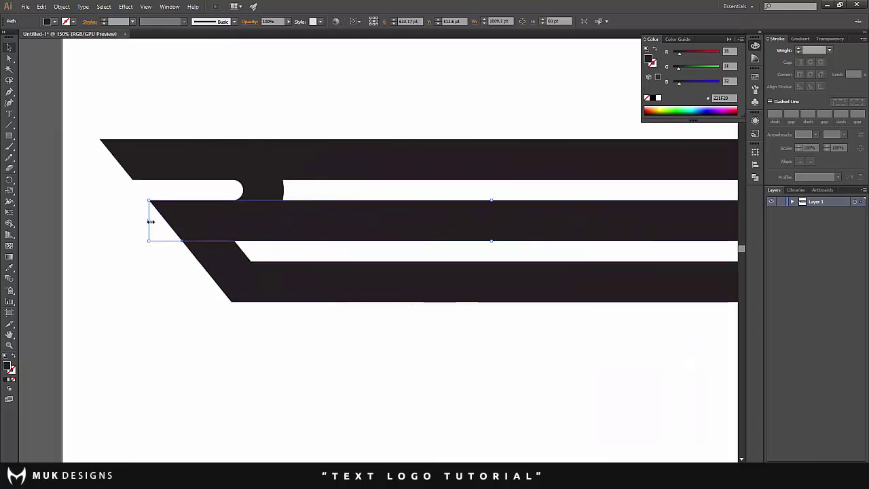
left_click_drag(150, 222, 324, 227)
left_click(288, 310)
scroll(279, 311, "up", 1)
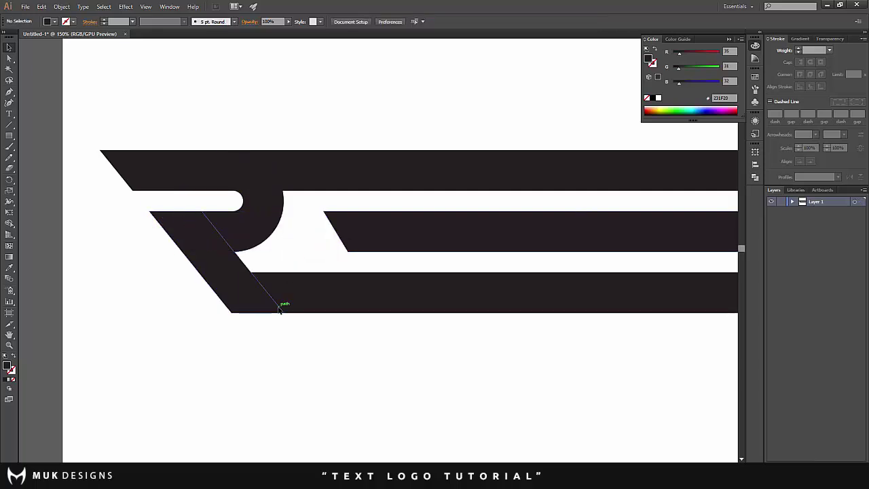
scroll(278, 309, "up", 4)
left_click(272, 224)
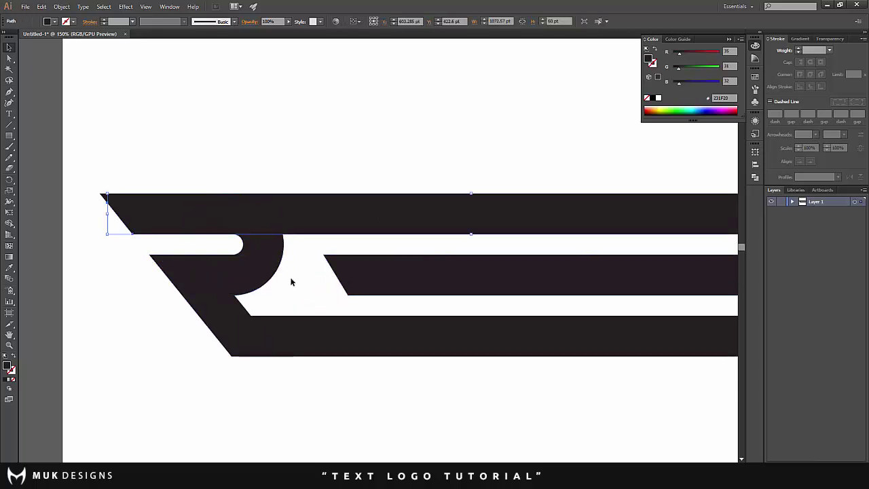
left_click(313, 258)
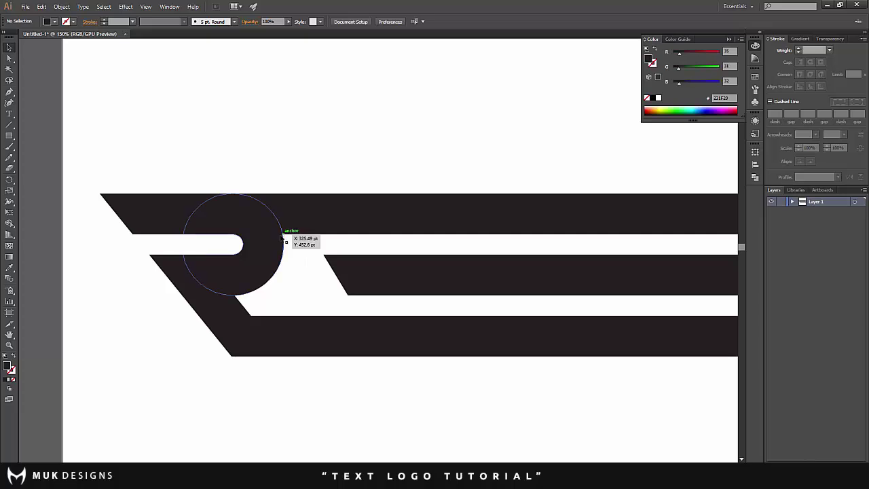
scroll(273, 272, "down", 2)
scroll(261, 270, "up", 2)
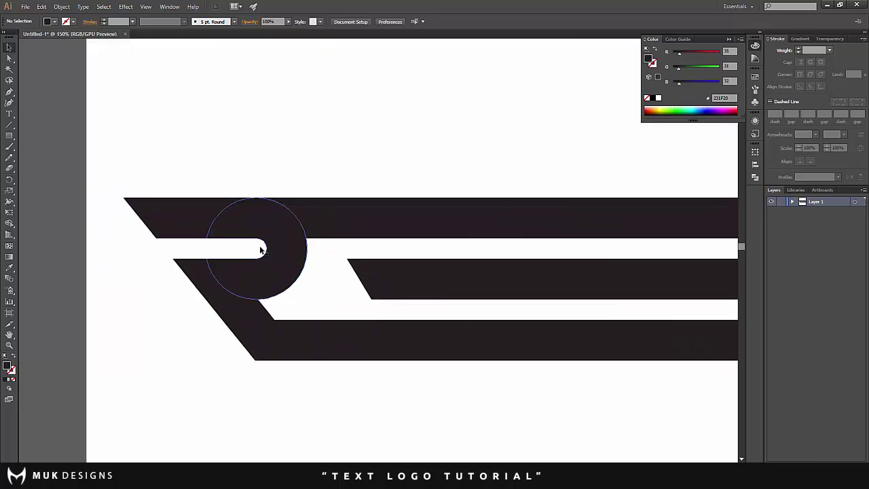
- Add a white 7 pt stroke to the round bowl shape of the letter R
scroll(206, 223, "up", 1)
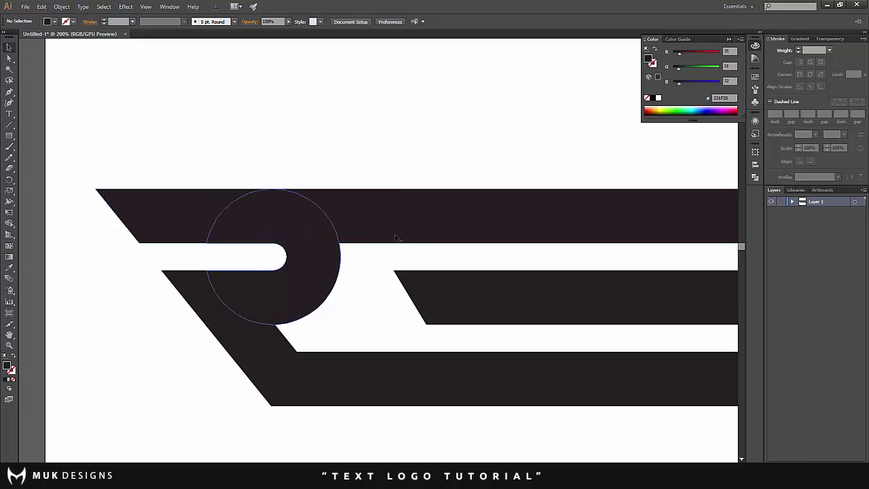
left_click(310, 250)
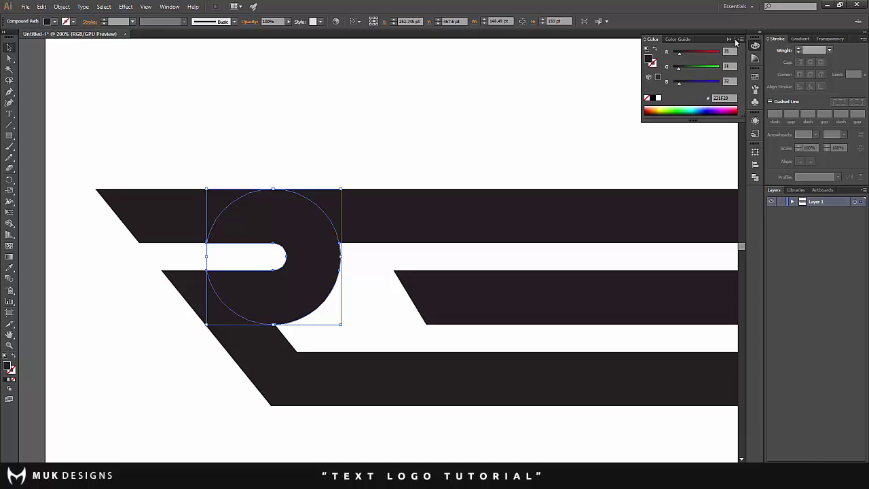
left_click(170, 7)
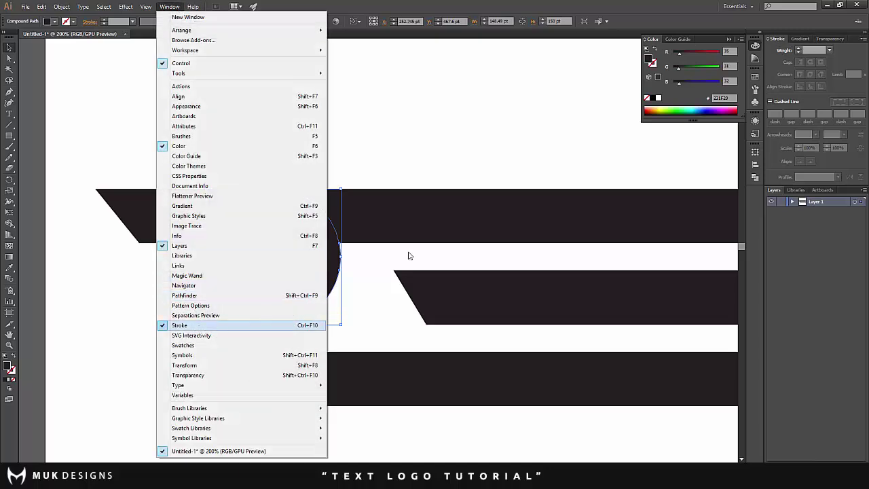
left_click(799, 49)
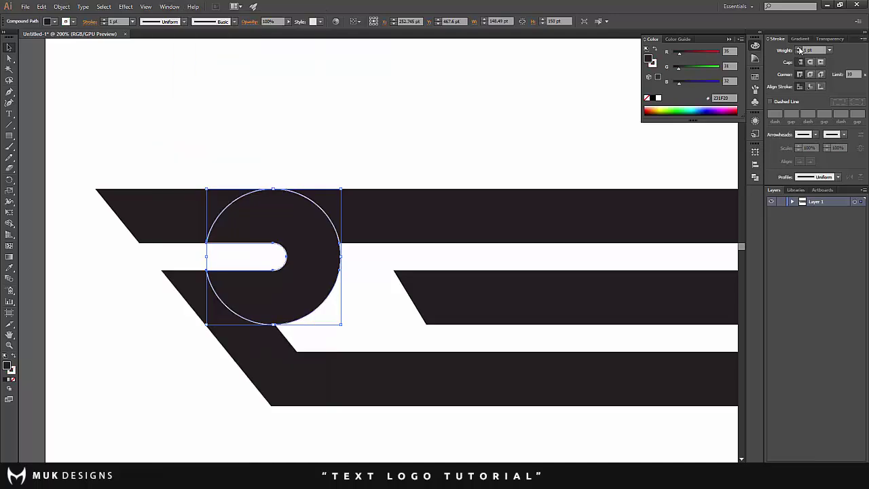
left_click(800, 49)
left_click(799, 48)
left_click(799, 49)
left_click(799, 49)
left_click(800, 49)
left_click(799, 49)
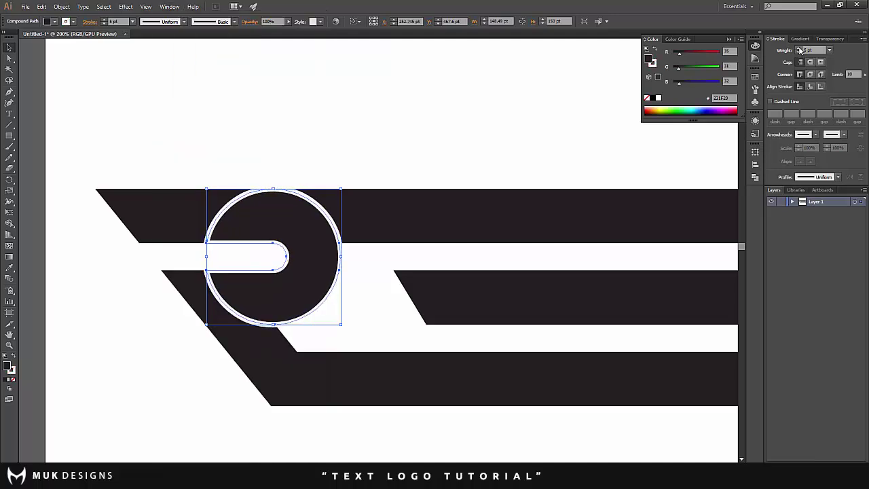
left_click(799, 48)
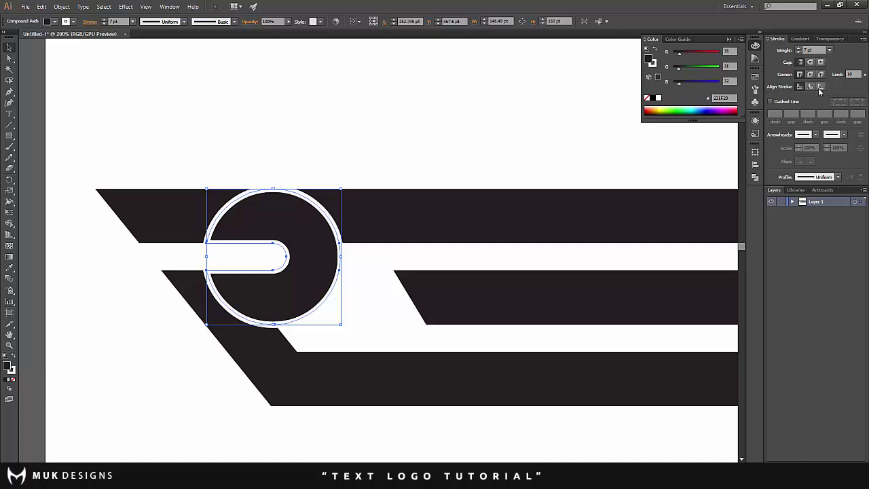
- Align the bowl's stroke to the outside and set its weight to 13 pt
left_click(821, 87)
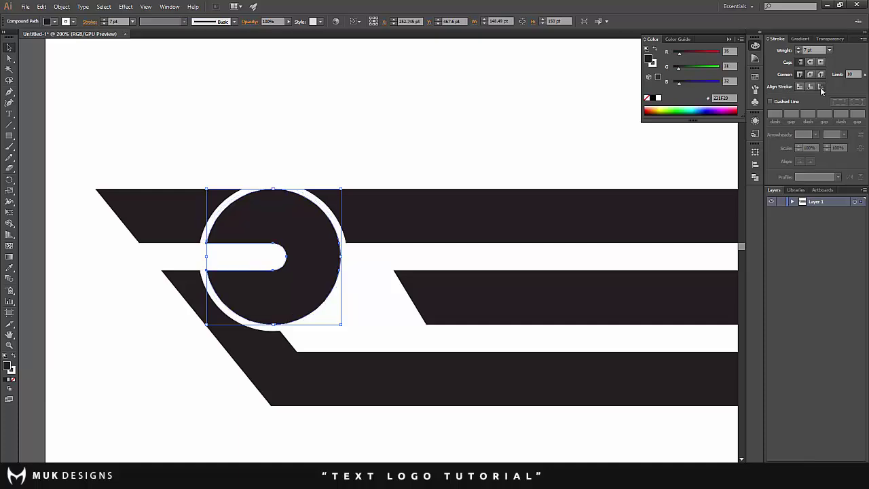
left_click(800, 49)
left_click(799, 49)
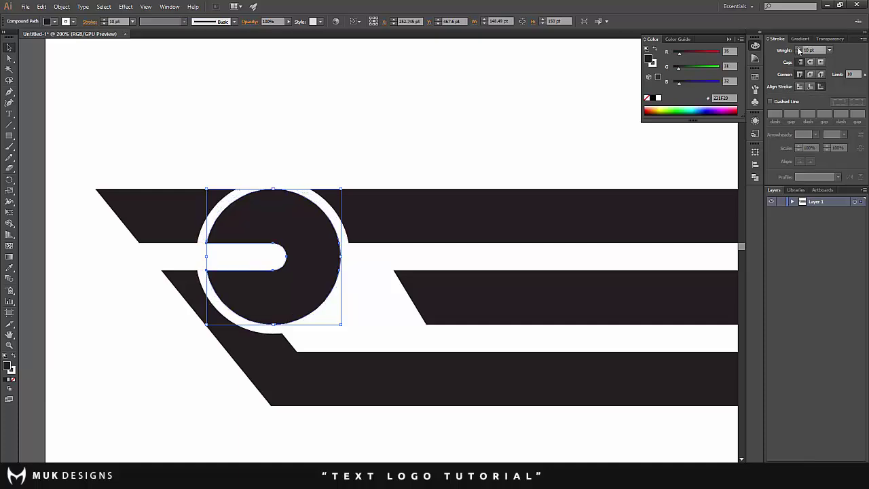
left_click(799, 49)
left_click(800, 49)
left_click(799, 48)
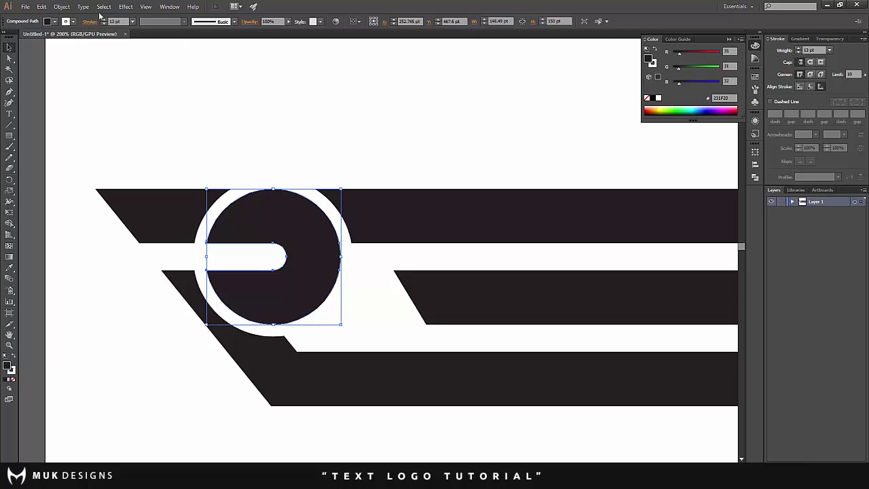
- Convert the bowl's stroke to outlines and select it together with the top bar for Shape Builder
left_click(62, 7)
mouse_move(122, 189)
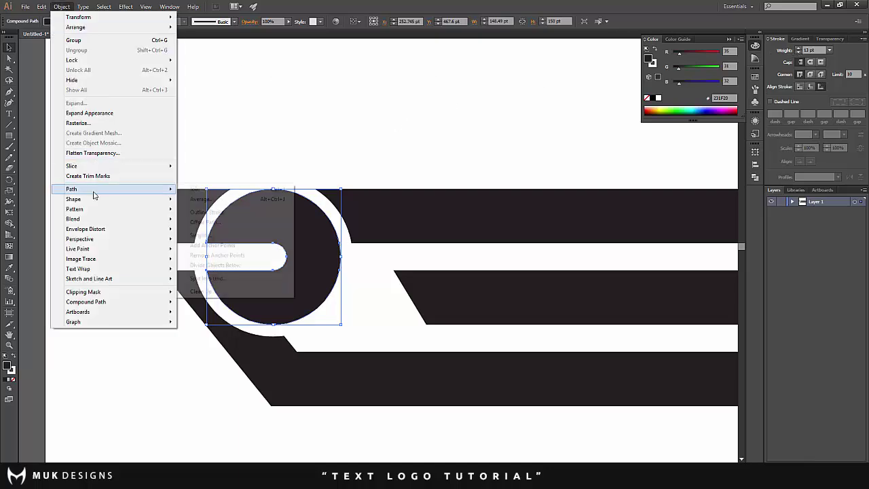
left_click(223, 216)
left_click(388, 216, "shift")
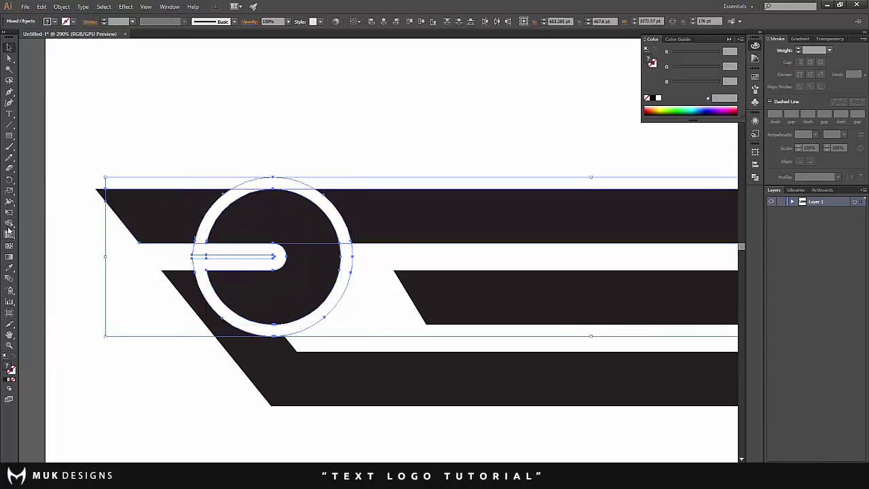
left_click(9, 224)
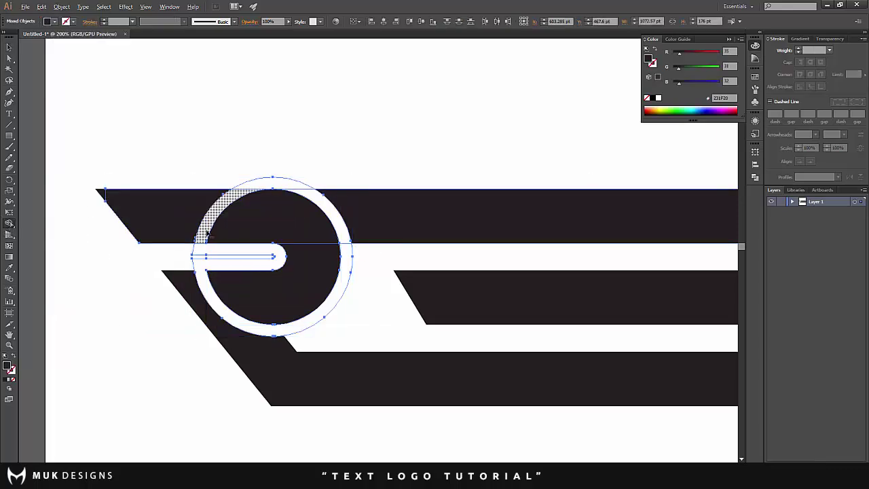
left_click(206, 232, "alt")
left_click(203, 248, "alt")
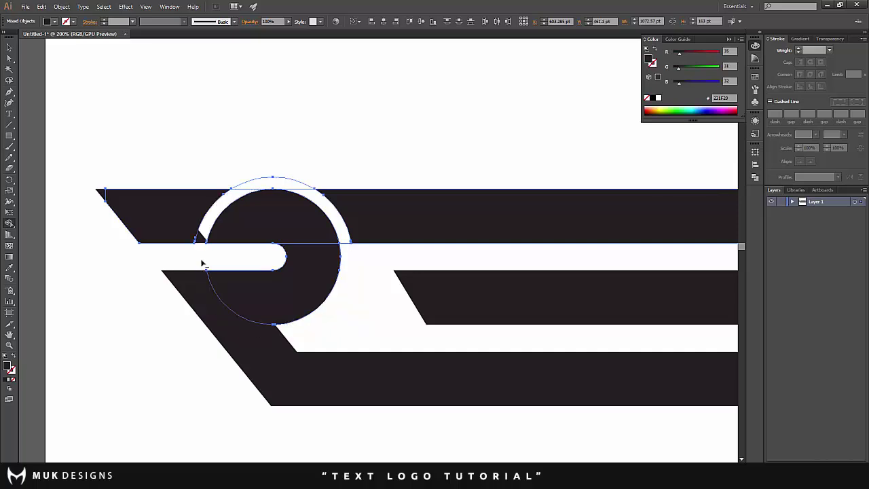
left_click(243, 186, "alt")
key("v")
key("ctrl+z")
key("ctrl+z")
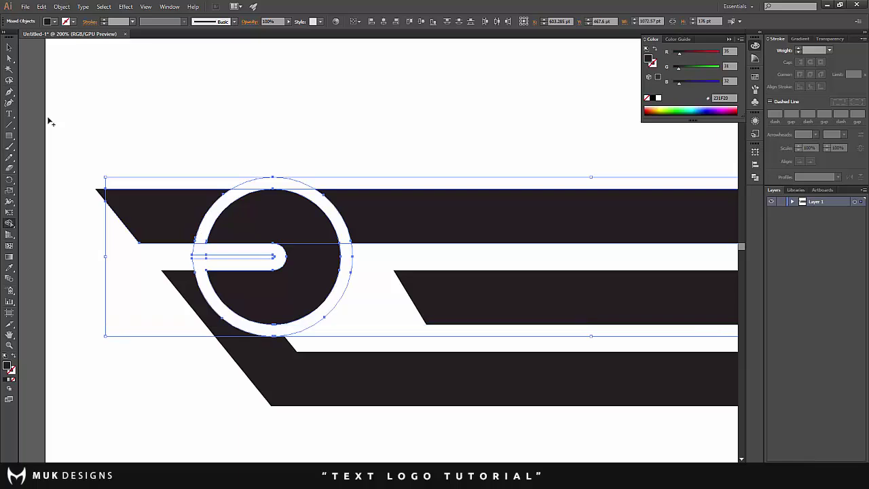
- With Shape Builder, delete the ring pieces outside the top bar and merge the bar's left part across the left gap, keeping the right gap
left_click(204, 258, "alt")
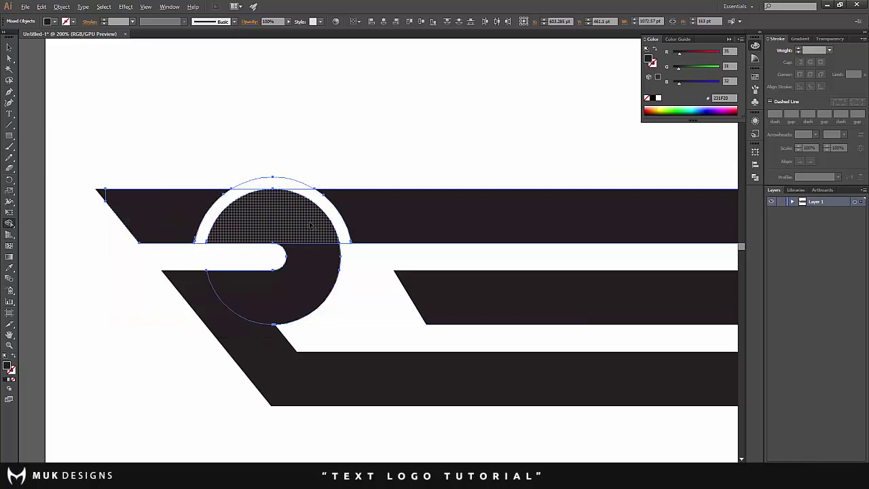
left_click(298, 183, "alt")
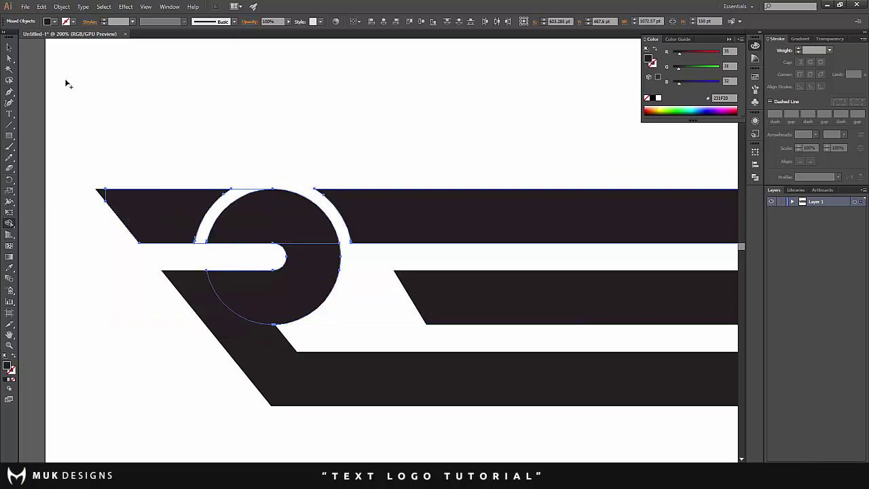
left_click_drag(187, 201, 222, 211)
left_click(10, 48)
left_click(211, 110)
- Examine the letter R and its curved gap to the bars, both close up and at full artboard size
scroll(212, 102, "down", 2)
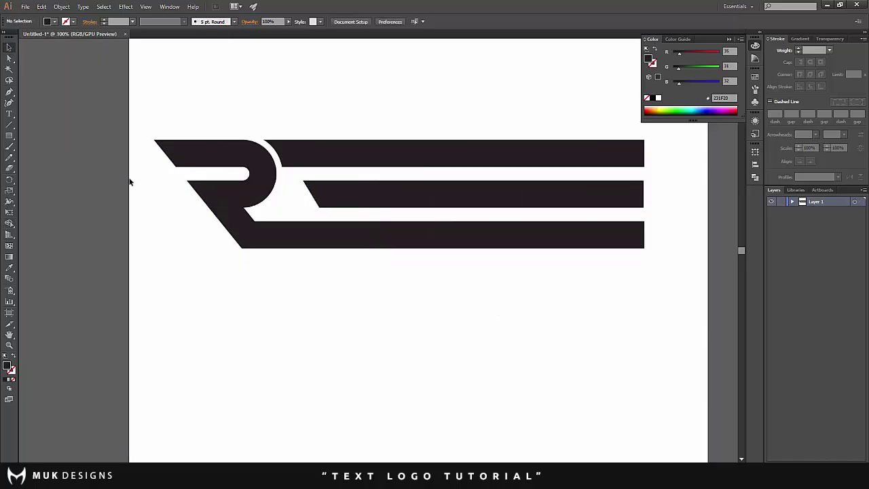
scroll(303, 214, "up", 4)
scroll(271, 207, "up", 2)
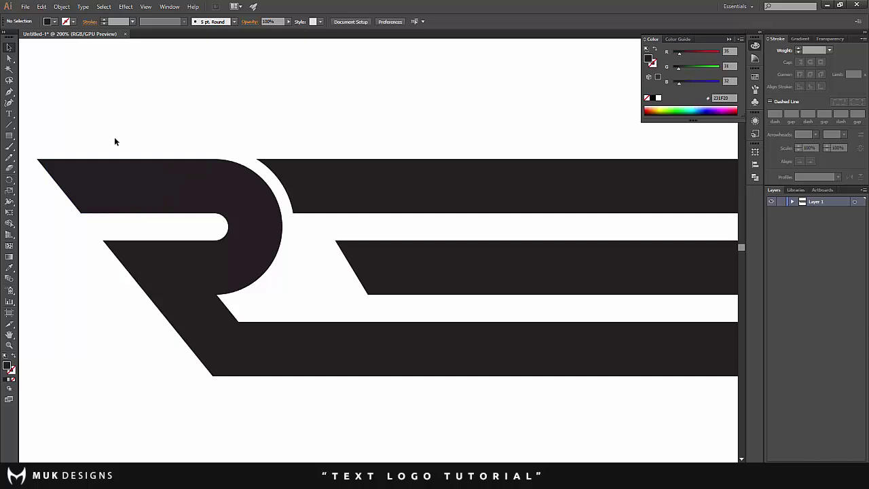
scroll(114, 137, "down", 1)
scroll(214, 129, "down", 3)
scroll(285, 146, "up", 3)
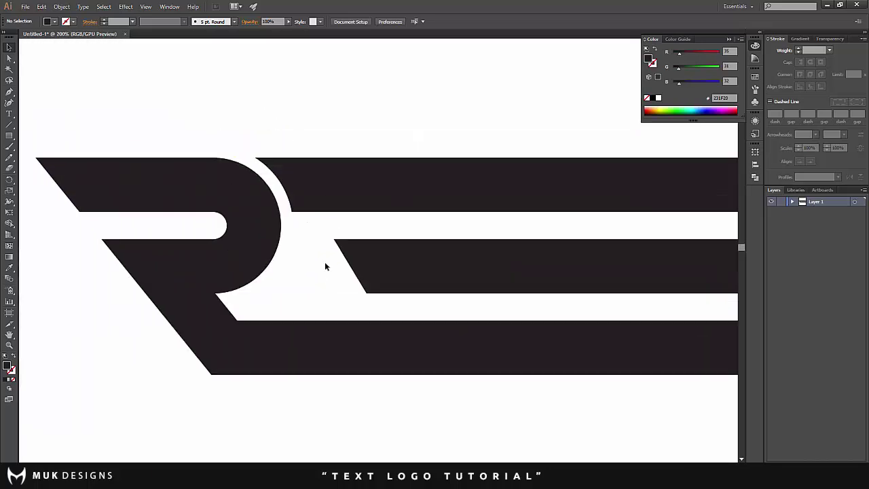
scroll(328, 176, "down", 3)
scroll(289, 217, "up", 2)
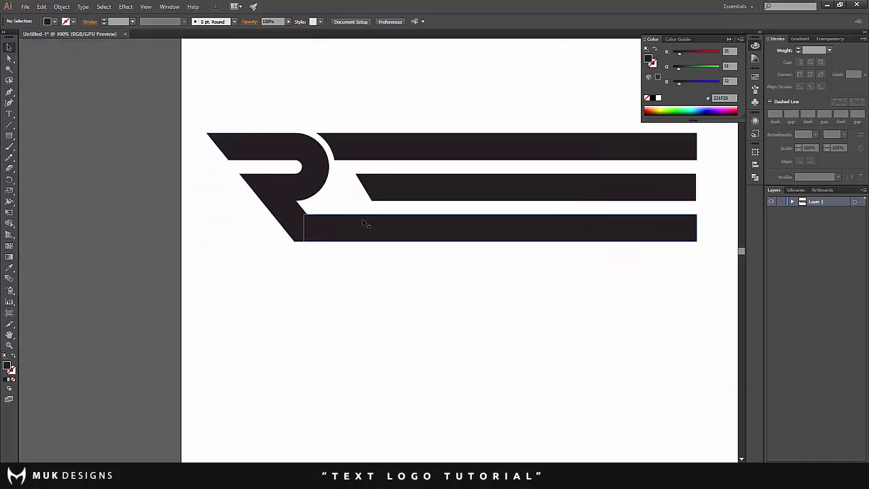
key("ctrl+minus")
key("ctrl+minus")
key("ctrl+plus")
key("ctrl+plus")
key("ctrl+minus")
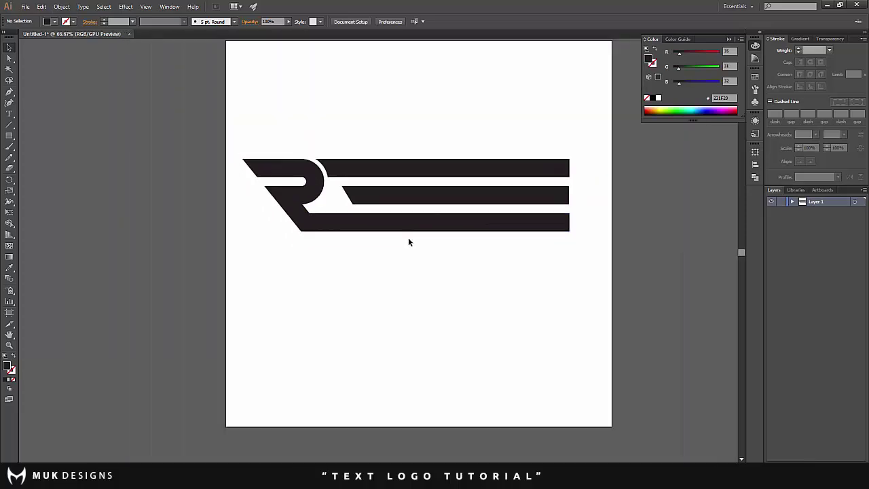
- Duplicate the bottom bar into the empty area below the logo and rotate the copy so it rises diagonally to the right
left_click_drag(432, 229, 350, 322)
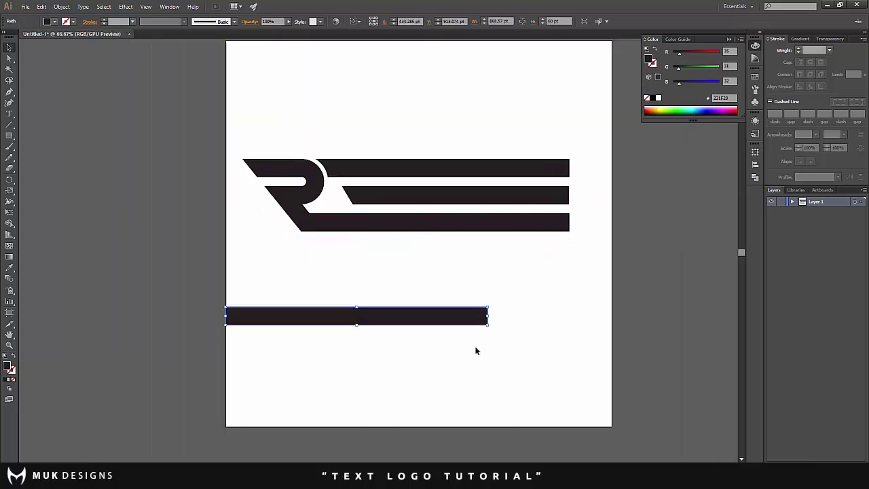
right_click(468, 317)
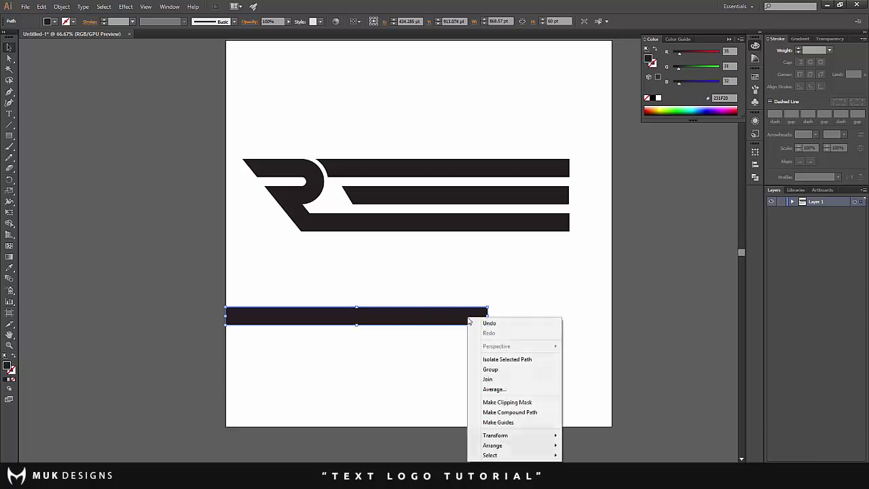
mouse_move(511, 435)
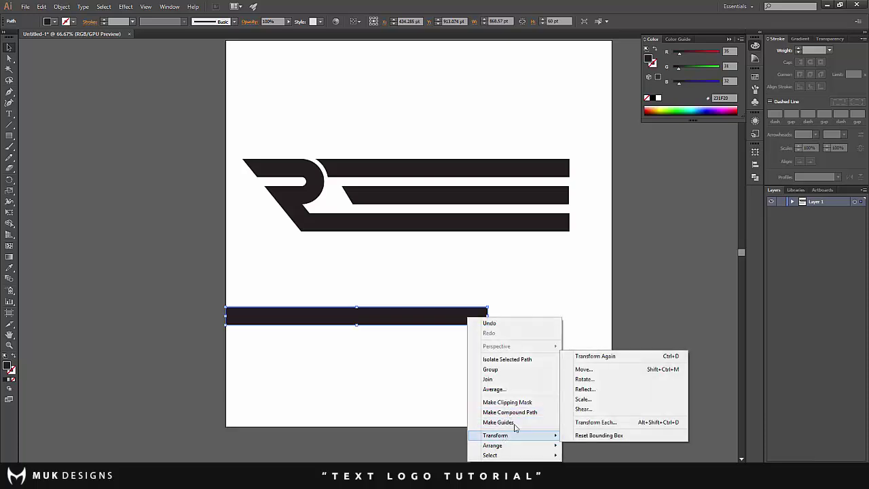
left_click(584, 378)
left_click(435, 272)
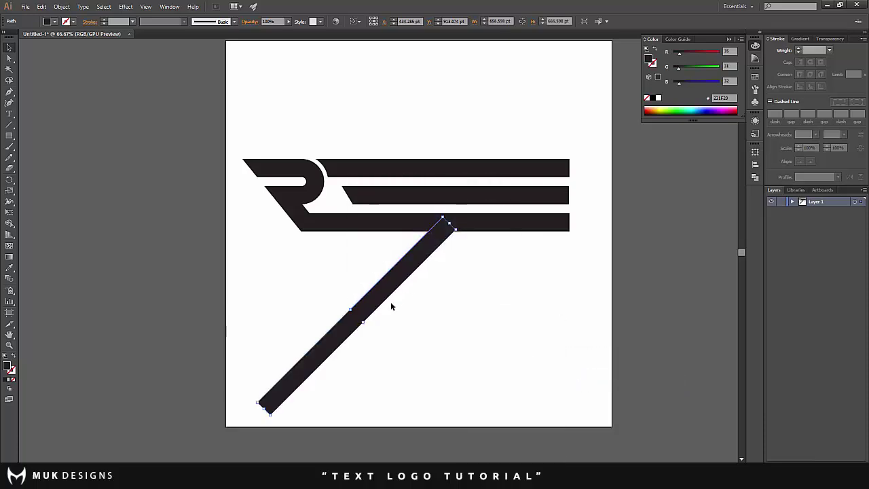
- Rotate the diagonal bar steeper, to about 410 by 817 pt overall, and place it across the three bars right of the R
mouse_move(398, 281)
left_mouse_down()
mouse_move(379, 243)
mouse_move(388, 223)
mouse_move(391, 285)
left_mouse_up()
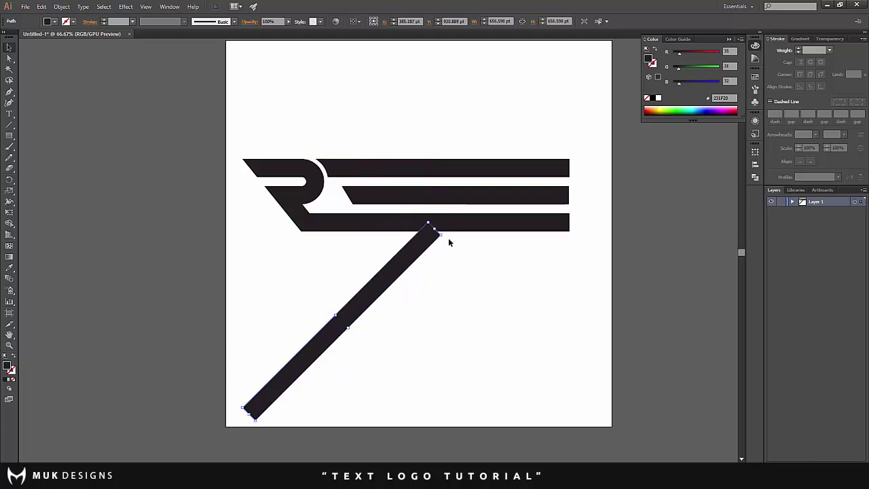
left_click_drag(445, 235, 407, 204)
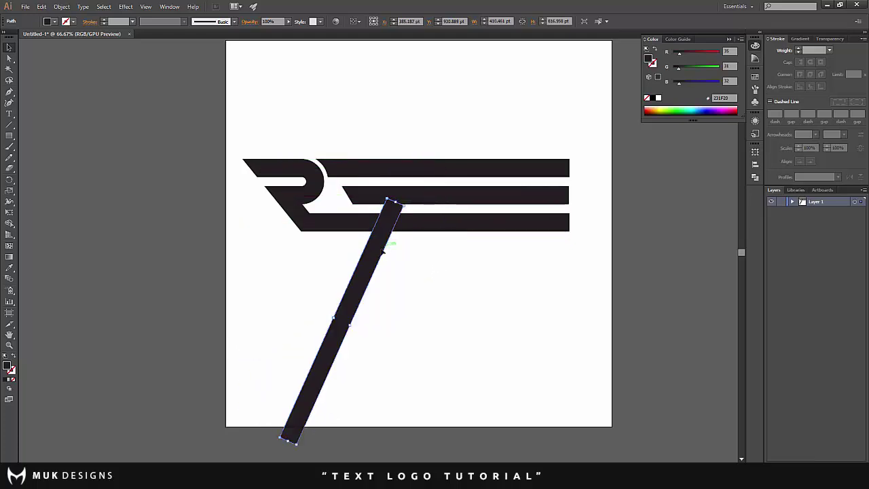
left_click_drag(381, 246, 367, 165)
- Cross a copy of the slanted bar, reflected on the vertical axis, over the original at the top bar, and select both
scroll(350, 175, "up", 3, "alt")
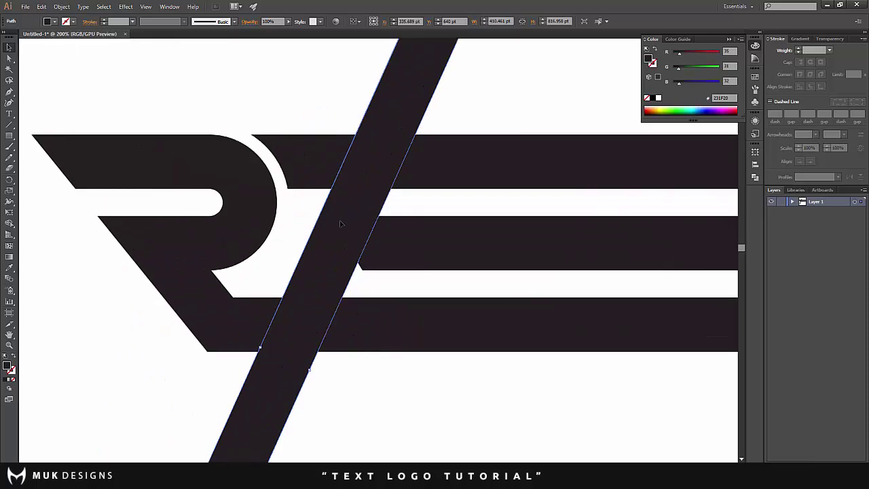
left_click_drag(341, 223, 485, 349)
scroll(322, 223, "down", 3, "alt")
scroll(310, 229, "up", 2, "alt")
right_click(485, 348)
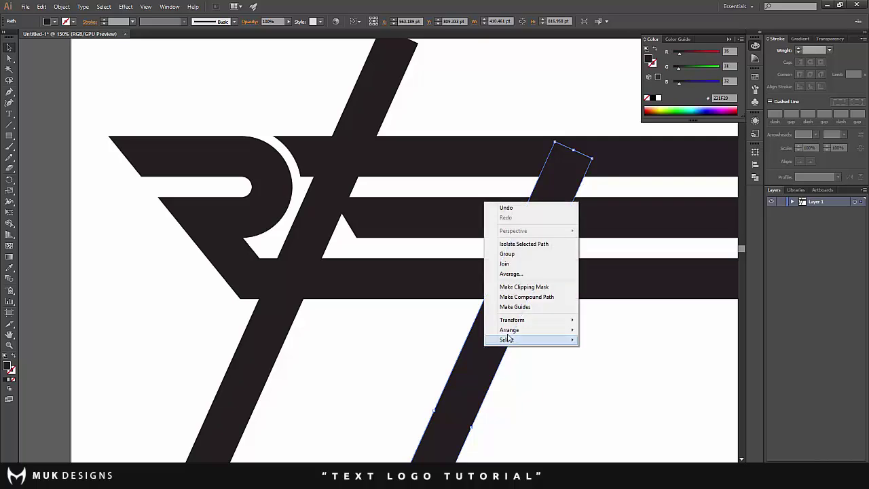
mouse_move(526, 320)
left_click(600, 352)
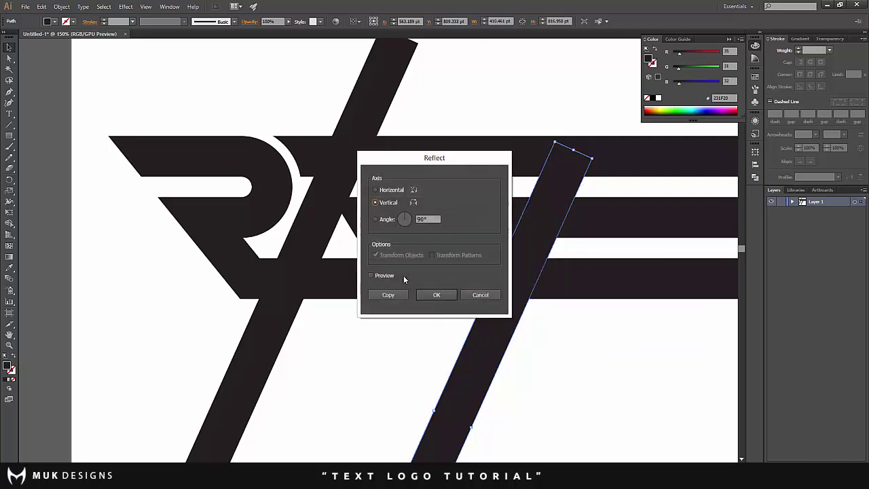
left_click(432, 294)
left_click_drag(446, 349, 419, 256)
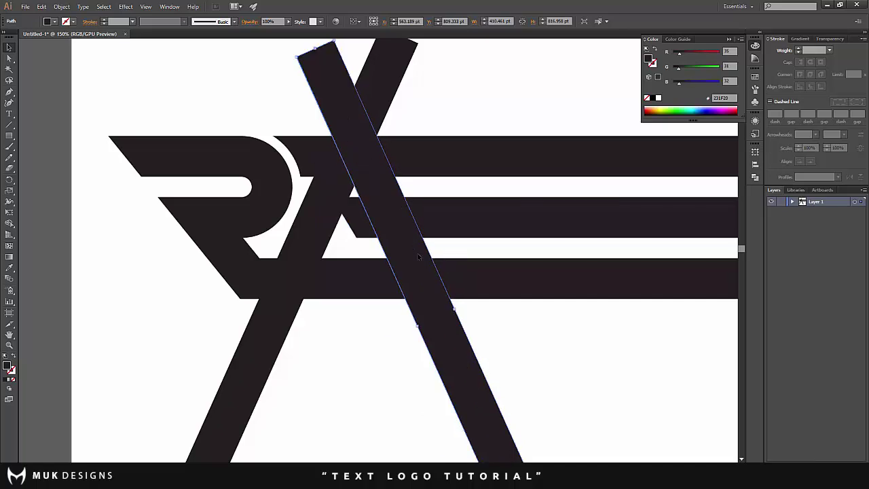
left_click(325, 252, "shift")
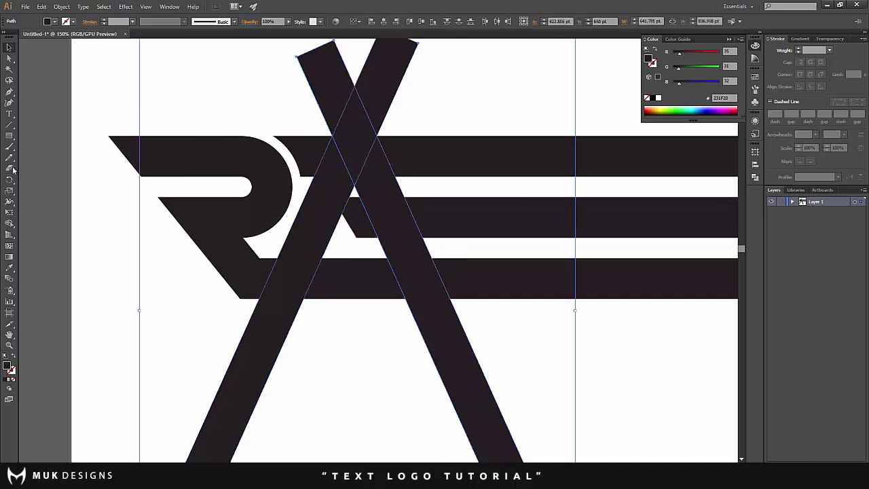
- Cut away the two crossed bars' ends above their intersection with the Shape Builder tool, leaving a pointed peak
left_click(9, 223)
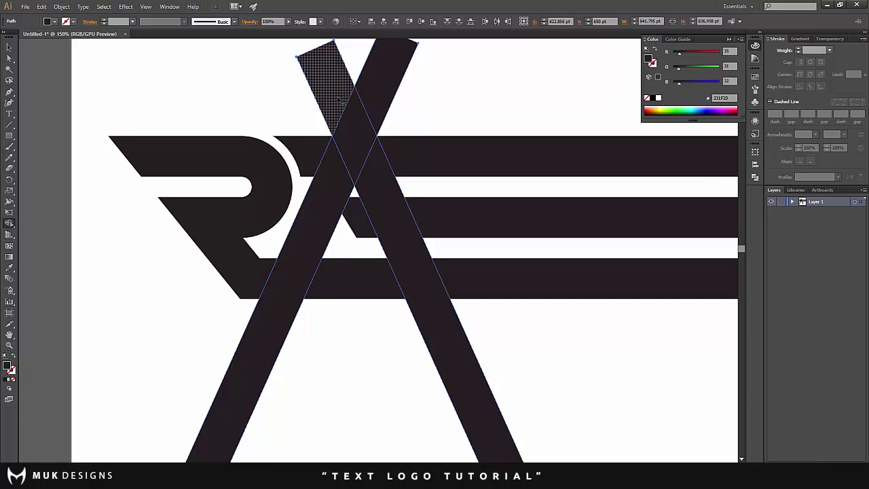
left_click(338, 100, "alt")
left_click(375, 100, "alt")
left_click(9, 50)
left_click(239, 110)
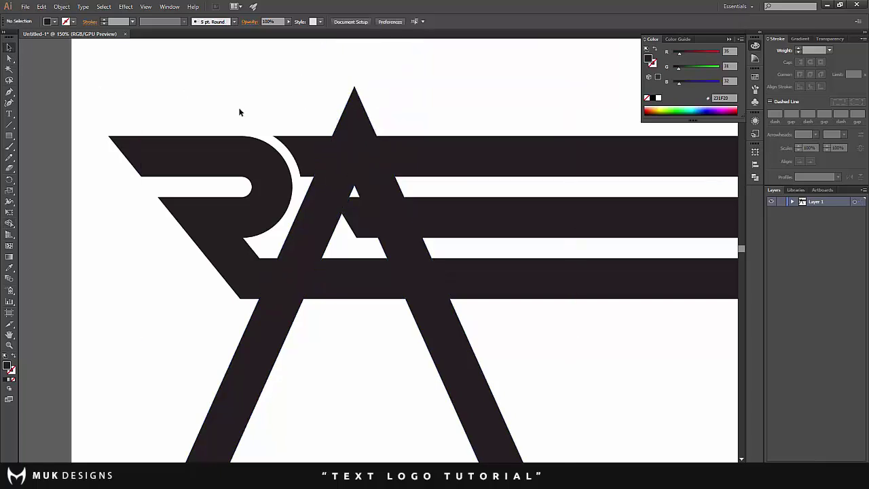
- Remove the parts of both slanted bars that extend below the bottom bar, using the Shape Builder tool
scroll(364, 144, "up", 3)
scroll(388, 129, "down", 3)
scroll(339, 179, "up", 2)
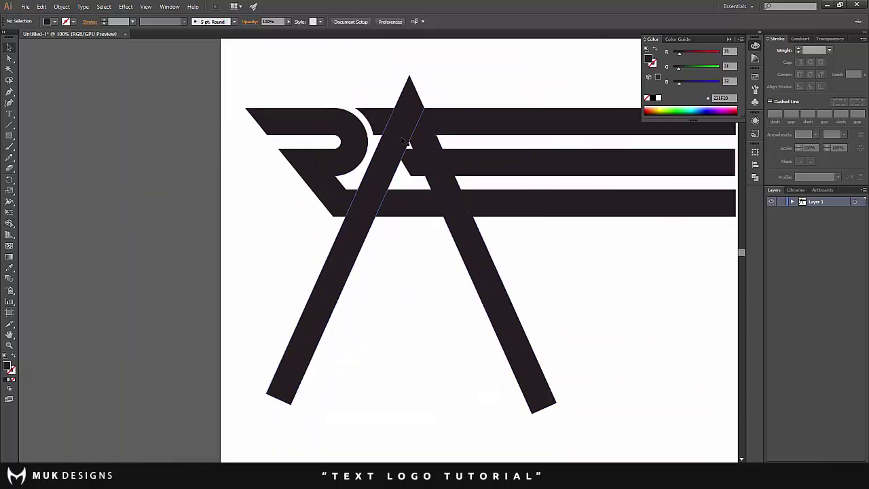
scroll(423, 267, "up", 1)
scroll(397, 224, "up", 1)
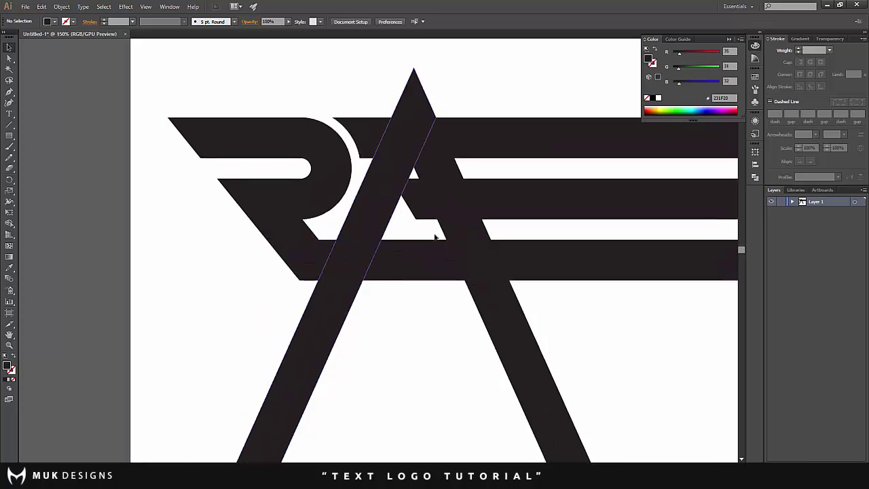
scroll(424, 269, "down", 2)
scroll(424, 269, "up", 2)
left_click(443, 261)
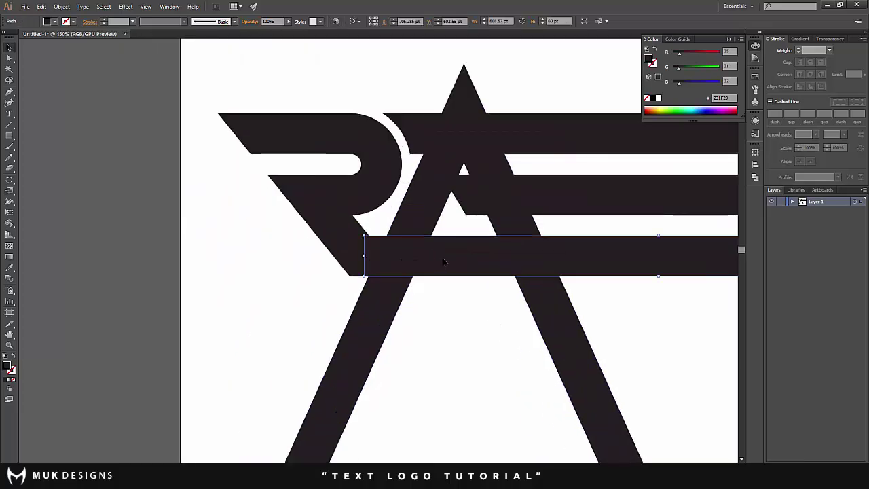
left_click(426, 235, "shift")
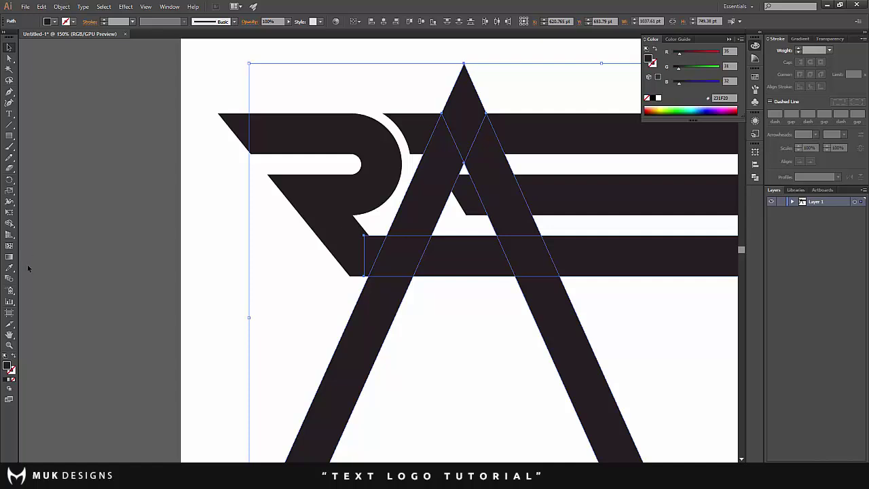
left_click(9, 225)
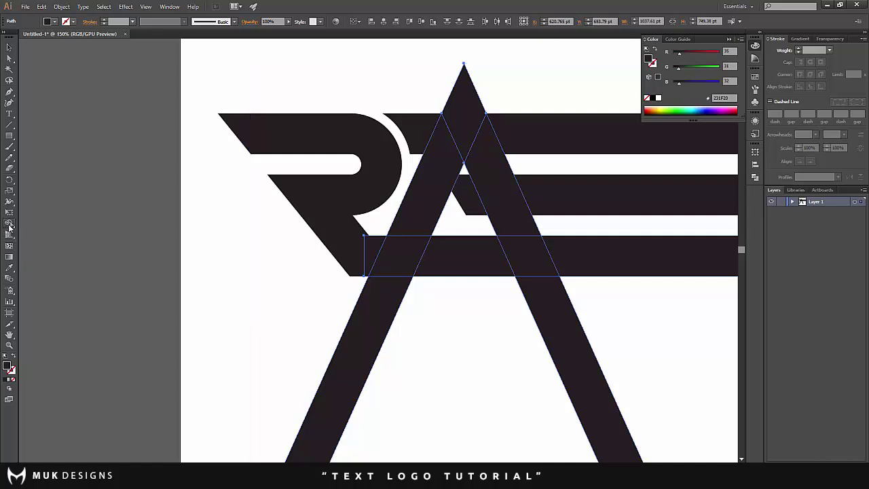
left_click(364, 327, "alt")
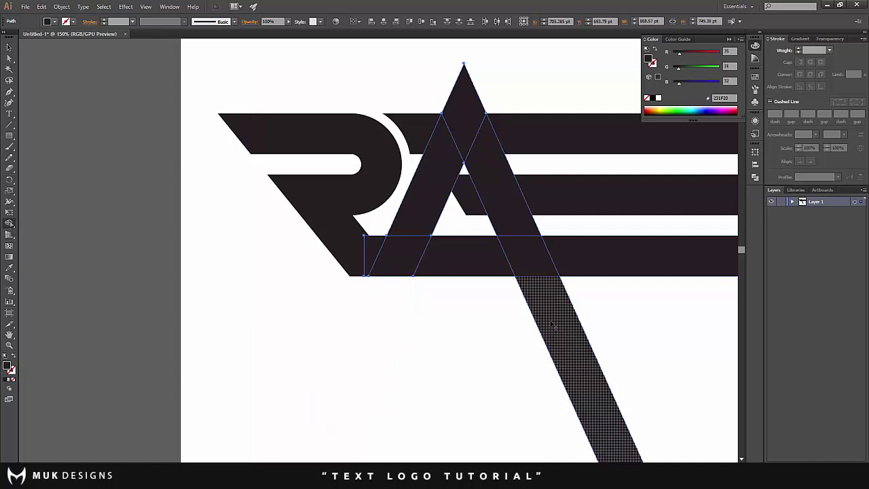
left_click(551, 324, "alt")
scroll(128, 192, "up", 4)
left_click(9, 48)
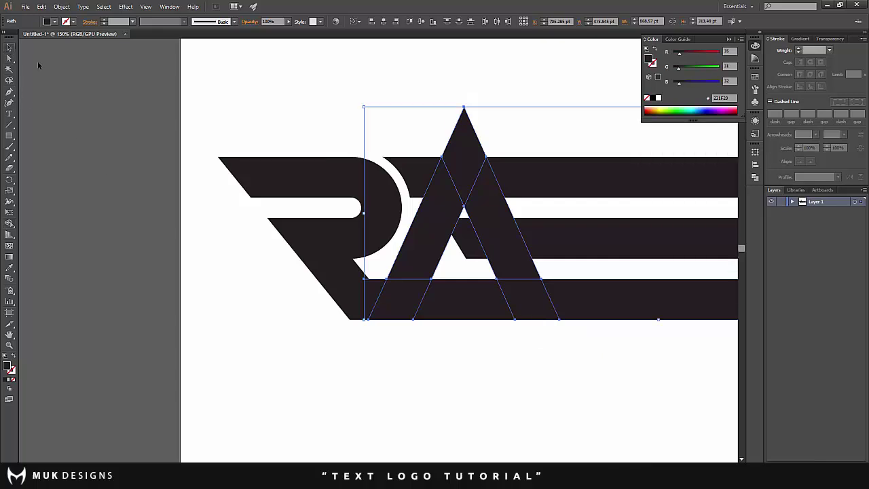
left_click(75, 82)
- Trim off the A's peak above the top bar and the top bar's stub between the R and the A
scroll(291, 159, "down", 1)
scroll(409, 168, "up", 2)
left_click(416, 178)
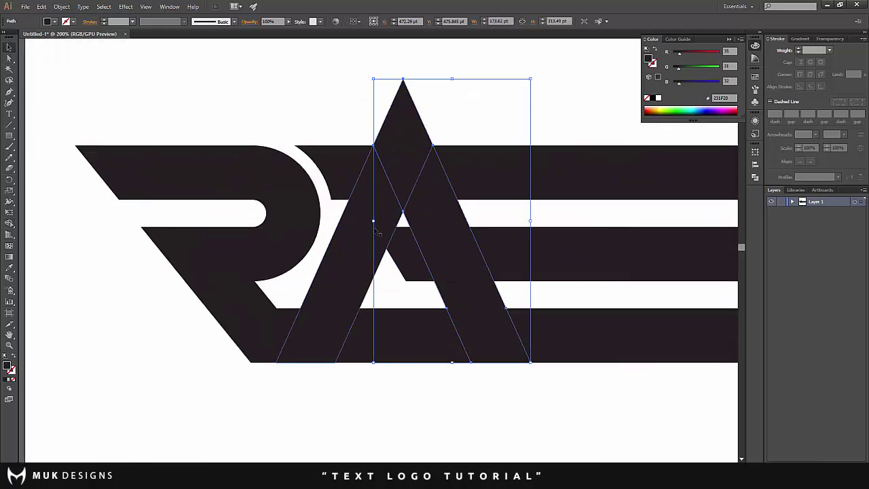
left_click(377, 230, "shift")
left_click(474, 185, "shift")
left_click(8, 225)
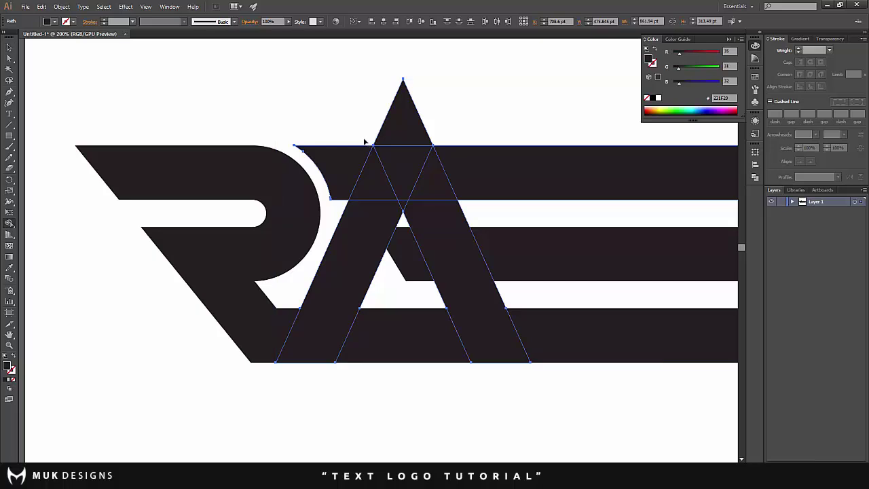
left_click(397, 128, "alt")
left_click(347, 163, "alt")
scroll(69, 100, "up", 1)
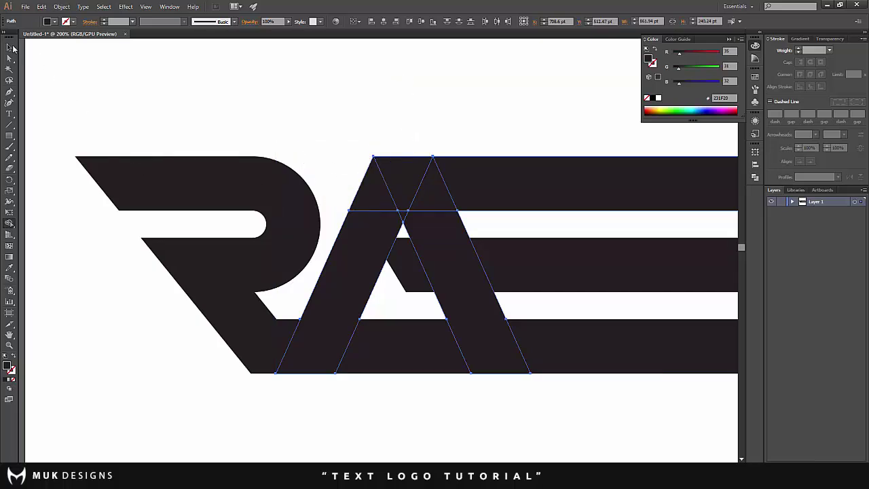
left_click(9, 46)
left_click(231, 116)
- Shorten the middle bar from the A's side to about 612 pt wide so its slanted end clears the A
left_click(551, 281)
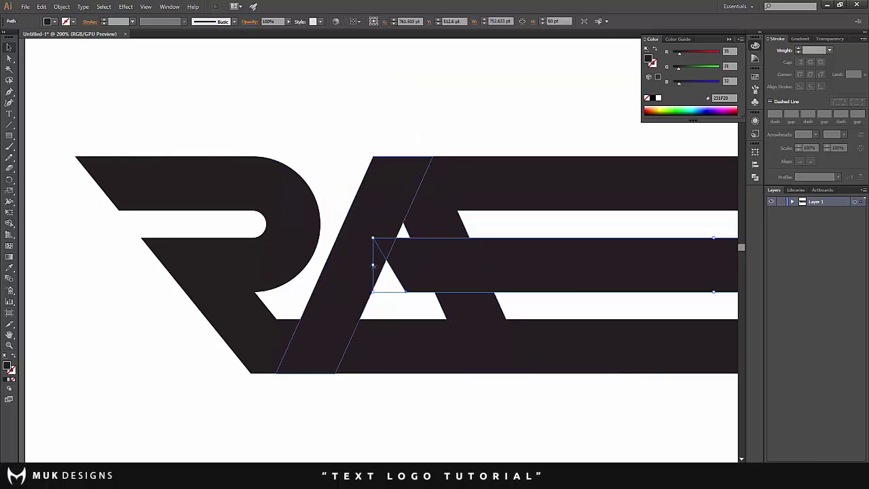
left_click_drag(386, 268, 502, 271)
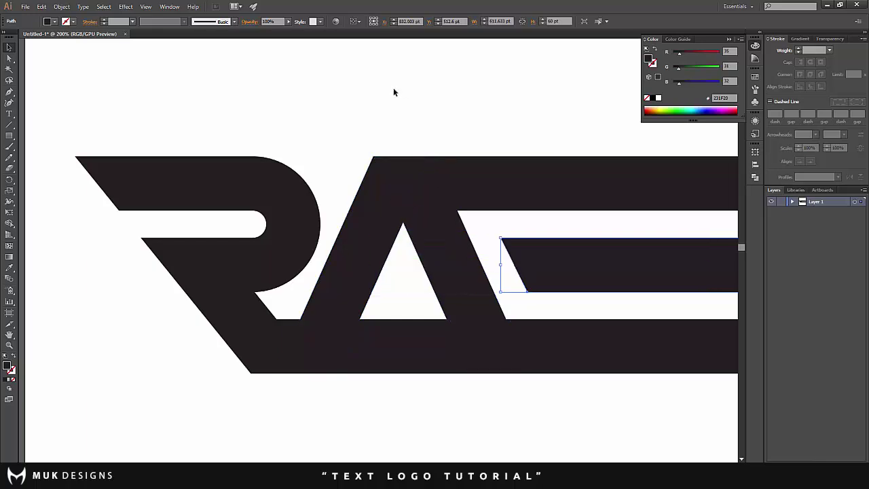
left_click(394, 89)
- Remove the section of the bottom bar between the A's two legs with the Shape Builder tool
key("ctrl+1")
scroll(438, 202, "up", 4)
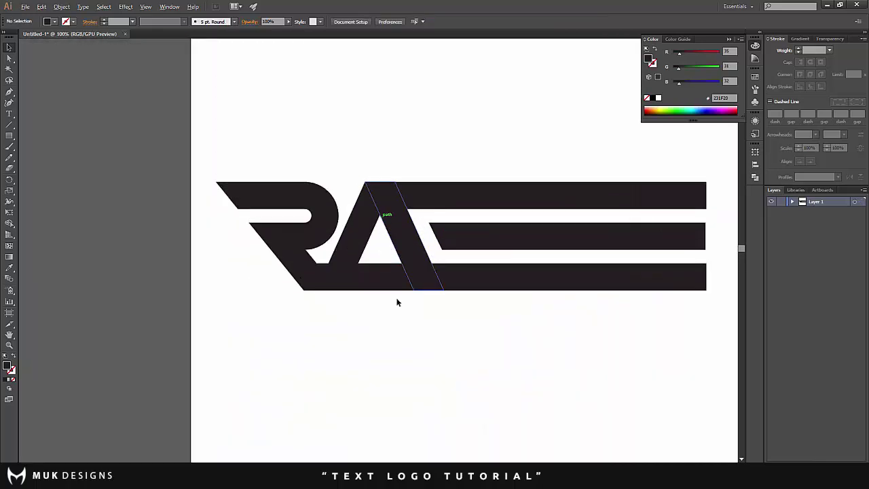
scroll(388, 297, "up", 3, "alt")
scroll(361, 222, "up", 1)
scroll(362, 222, "up", 1)
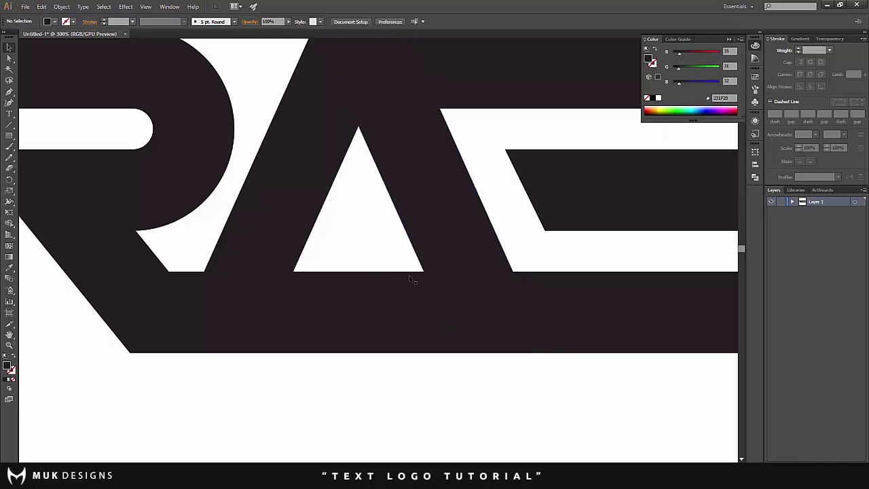
left_click(276, 204)
left_click(465, 229, "shift")
left_click(403, 316, "shift")
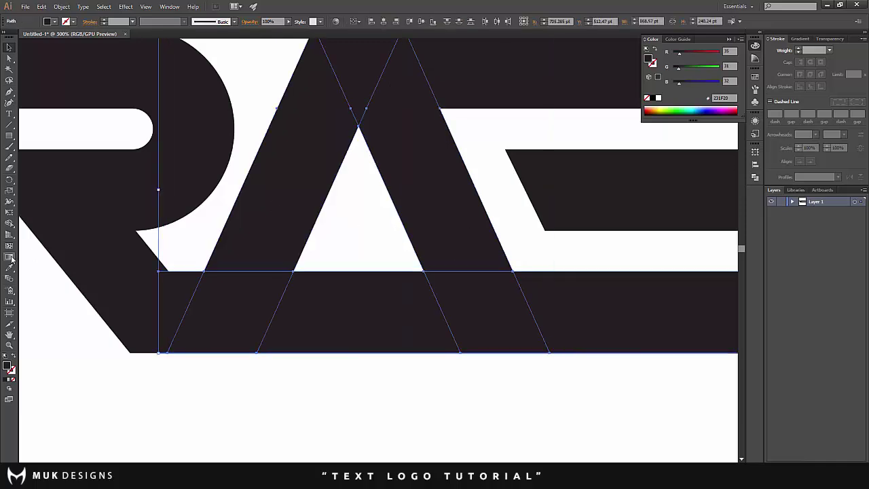
left_click(10, 234)
left_click(332, 319, "alt")
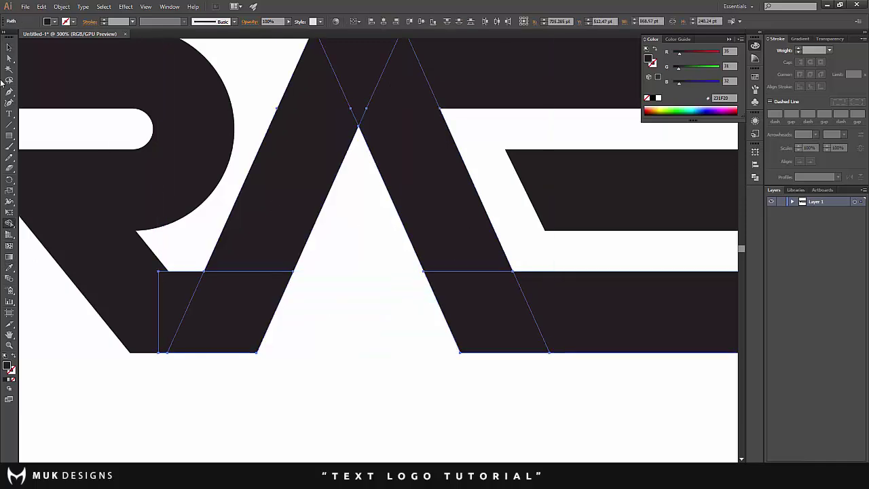
left_click(8, 49)
scroll(313, 239, "down", 1)
left_click(324, 244)
- Duplicate the A's right leg horizontally across the three bars, just past the middle bar's slanted end
scroll(324, 245, "down", 4)
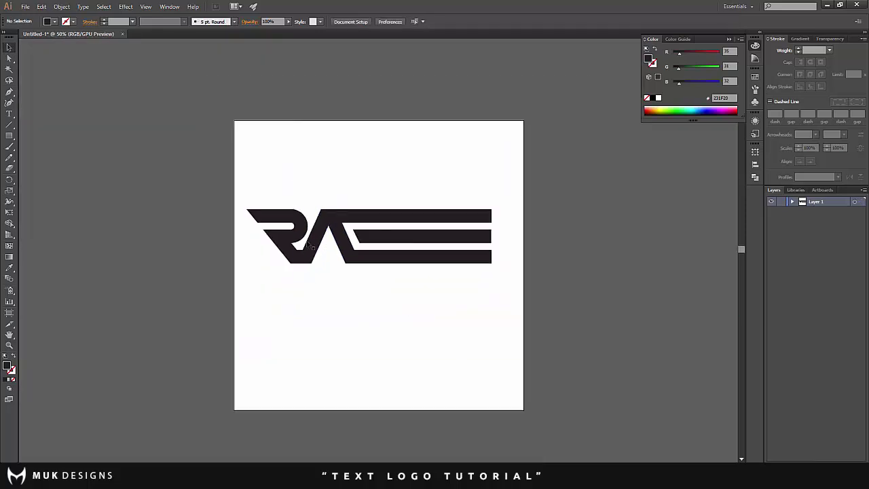
scroll(273, 177, "up", 2)
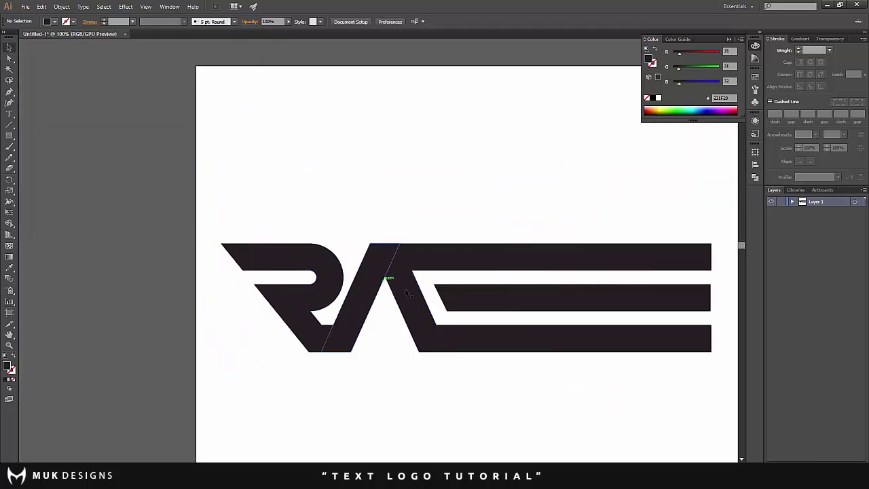
scroll(445, 271, "up", 1, "alt")
scroll(449, 270, "down", 1, "alt")
scroll(421, 278, "up", 1, "alt")
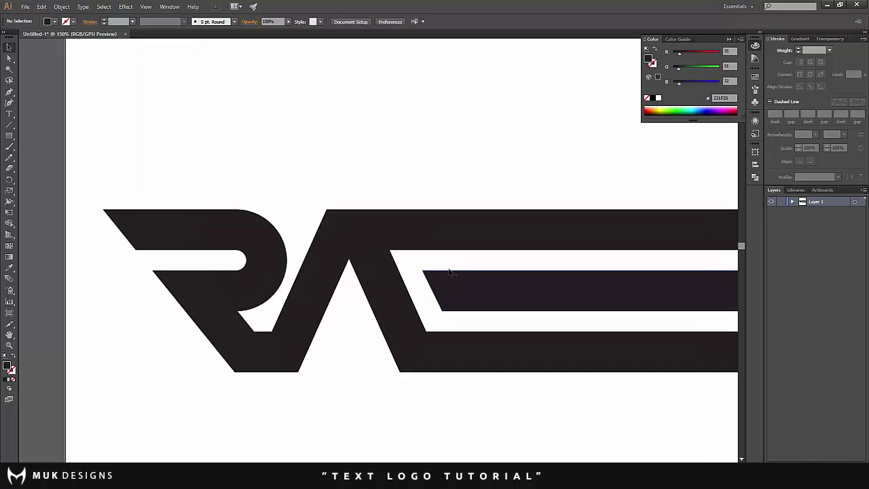
scroll(406, 290, "down", 3, "alt")
scroll(381, 289, "up", 4, "alt")
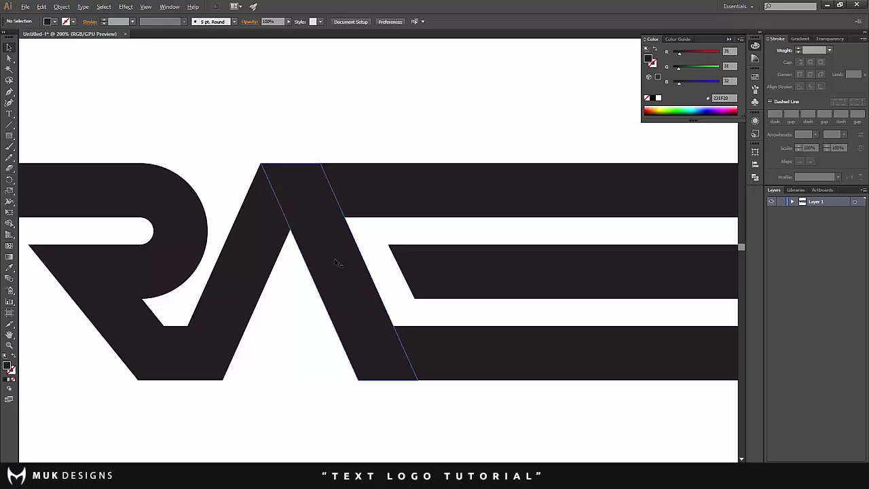
mouse_move(336, 262)
left_mouse_down()
mouse_move(444, 246)
mouse_move(484, 265)
mouse_move(507, 263)
left_mouse_up()
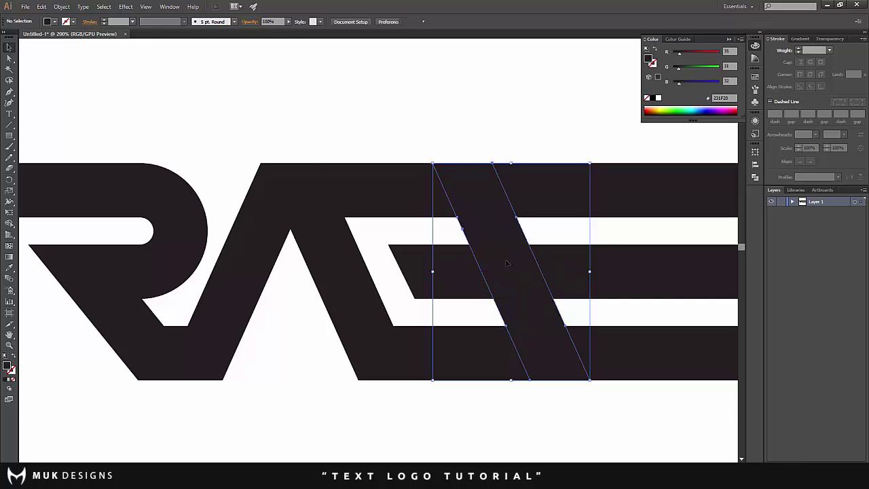
scroll(457, 270, "down", 3)
left_click(481, 330)
- Give the A's right leg a 6 pt white stroke aligned to the outside
scroll(469, 261, "up", 4)
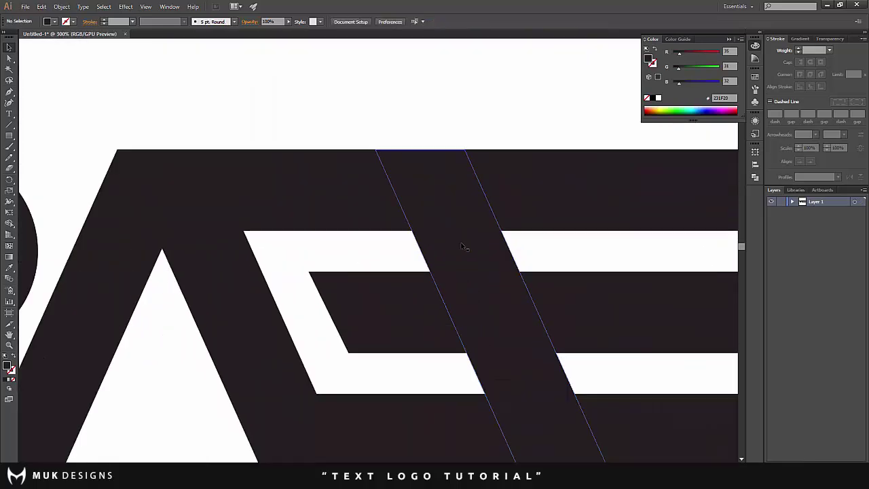
scroll(461, 246, "down", 2)
scroll(404, 229, "up", 1)
scroll(404, 229, "down", 1)
left_click(430, 234)
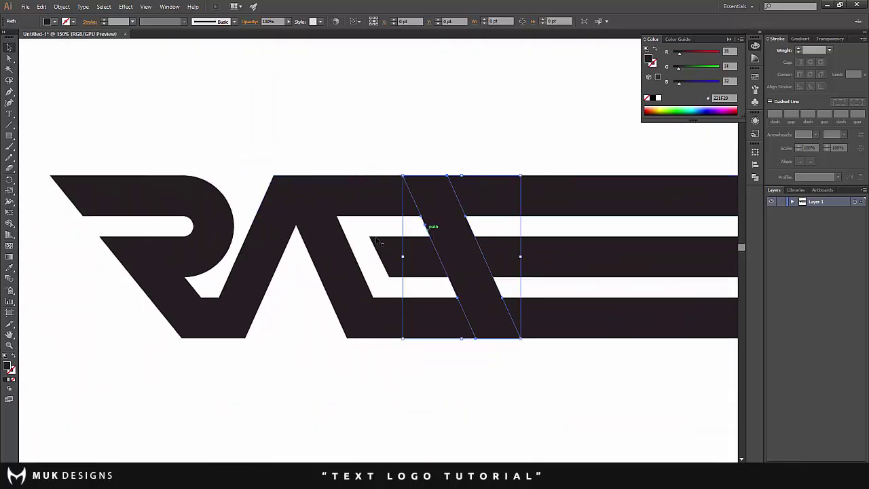
left_click_drag(379, 242, 249, 243)
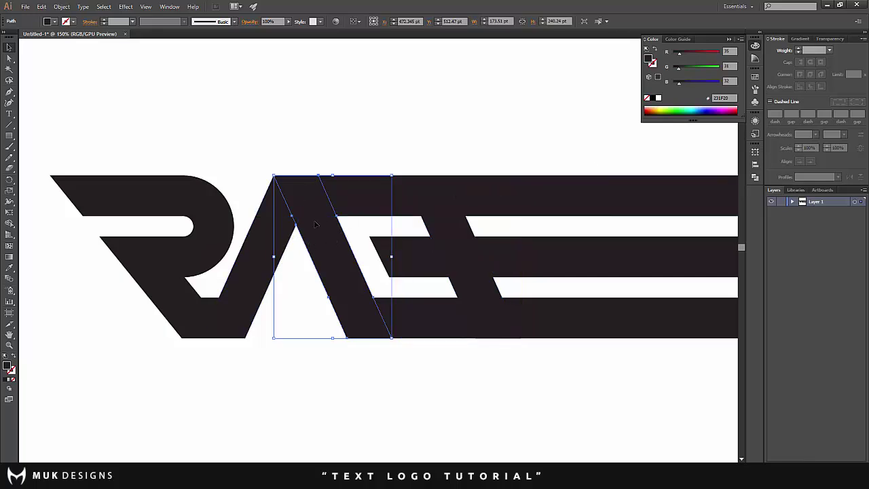
left_click(800, 49)
left_click(799, 49)
left_click(800, 49)
left_click(800, 49)
left_click(800, 49)
left_click(800, 49)
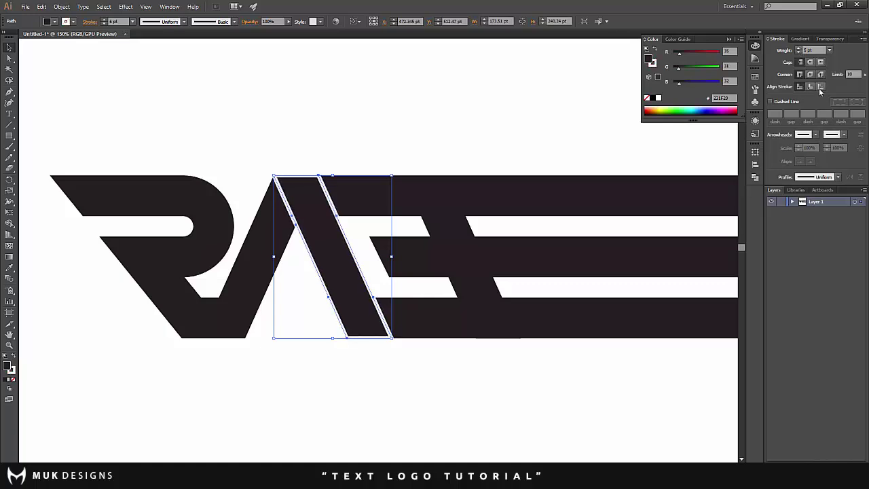
left_click(820, 87)
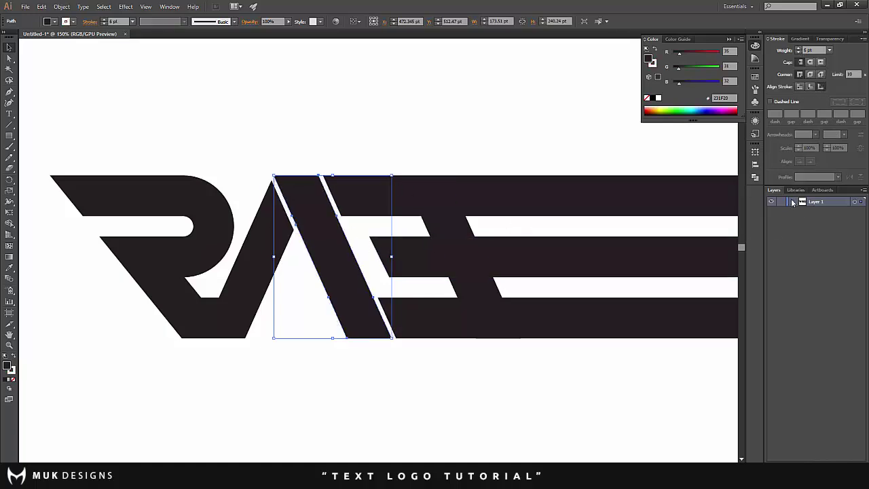
- Examine the A's two legs, the slanted copy and the white gap around the A's right leg
left_click(792, 202)
left_click(795, 203)
left_click(263, 274)
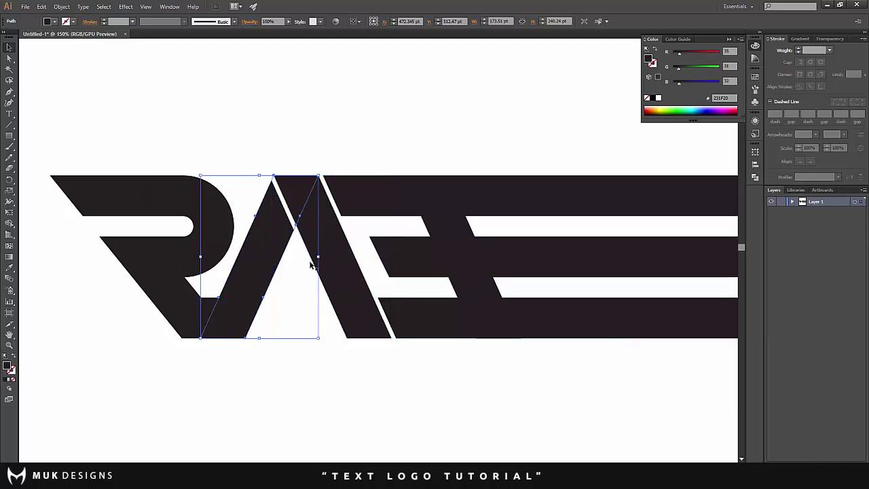
left_click(342, 265)
left_click(445, 254)
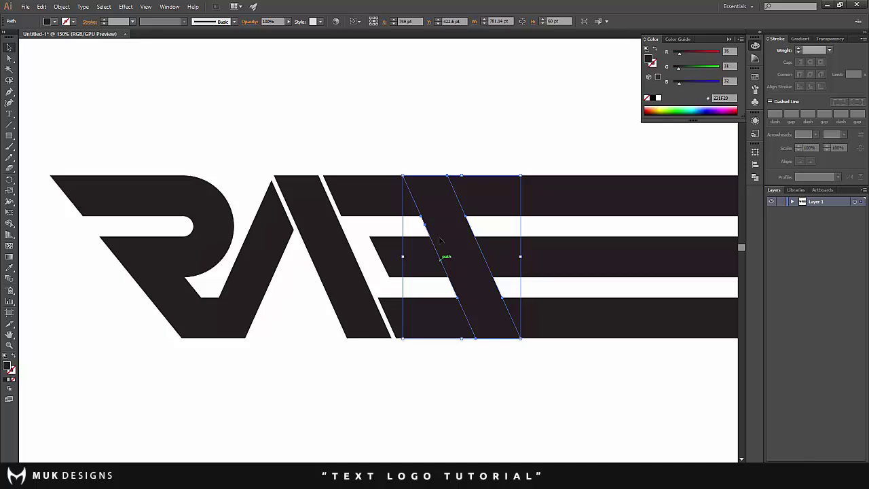
left_click(407, 258)
left_click(346, 258)
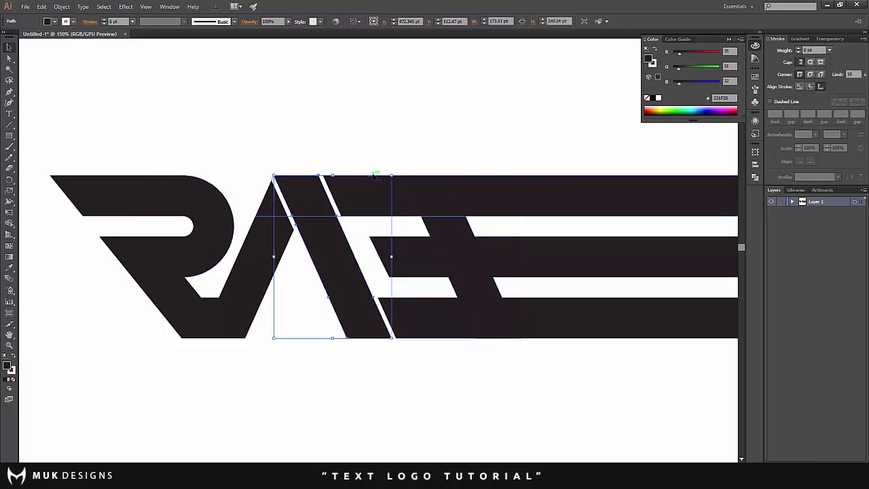
scroll(289, 186, "up", 1)
scroll(274, 233, "up", 1)
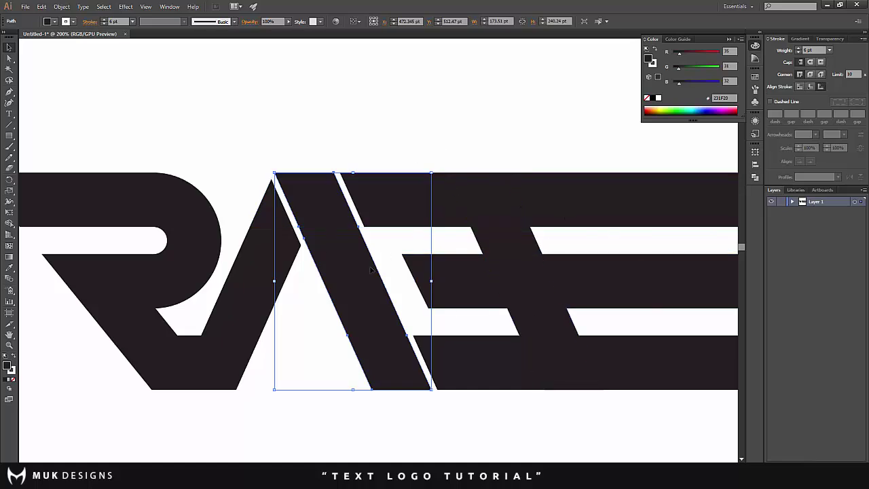
scroll(371, 261, "down", 1)
scroll(365, 263, "up", 1)
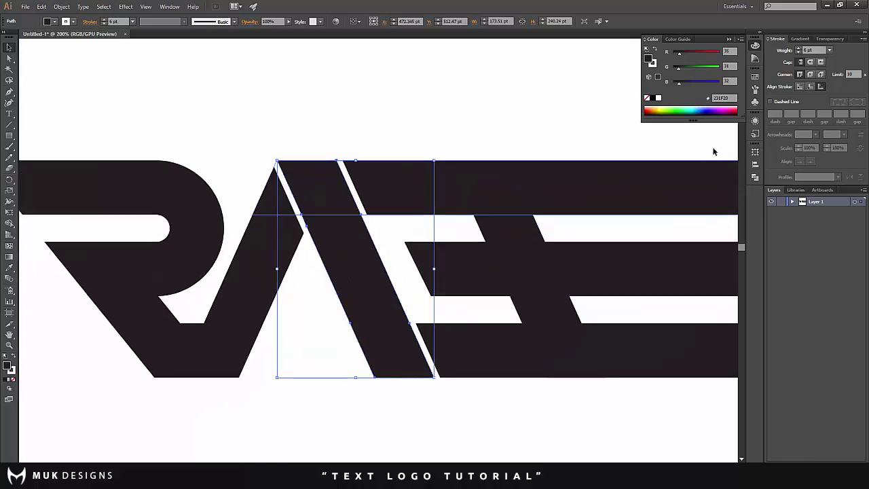
- Increase the stroke weight on the A's right leg to 14 pt
left_click(798, 49)
left_click(799, 49)
left_click(799, 49)
left_click(798, 49)
left_click(799, 49)
left_click(798, 49)
left_click(799, 49)
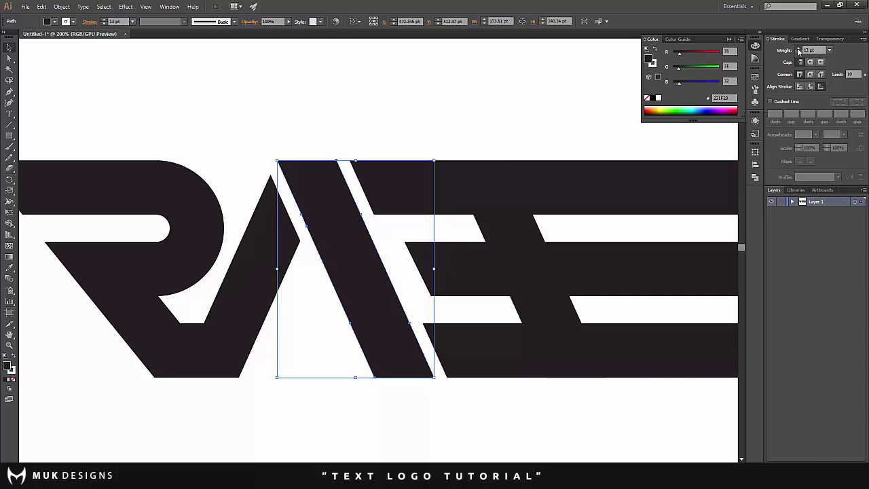
left_click(799, 49)
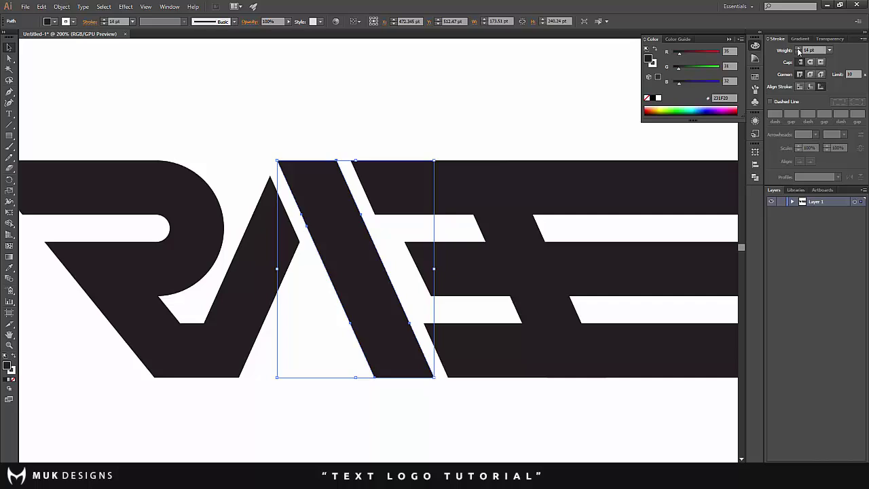
- Convert the white stroke around the A's right leg to outlines
left_click(62, 7)
mouse_move(70, 188)
left_click(206, 212)
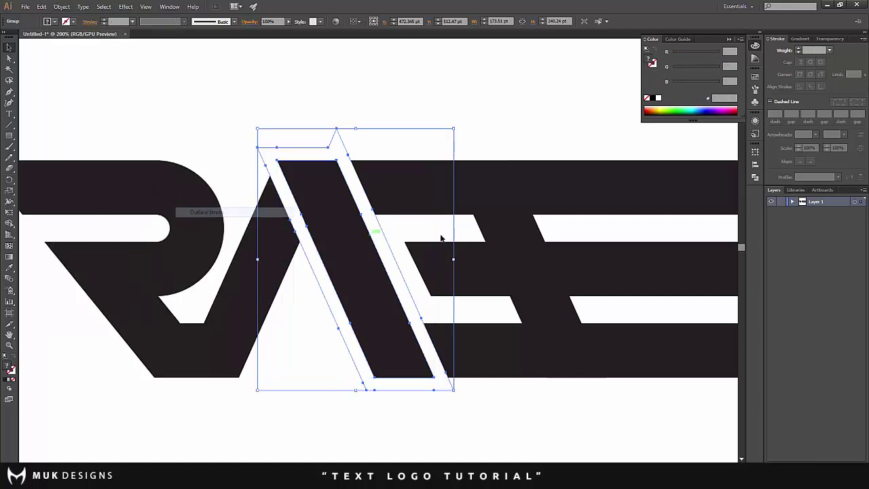
- With Shape Builder, cut the outlined stroke out of the top bar beside the A and fill the gap inside the A's apex
left_click(396, 195, "shift")
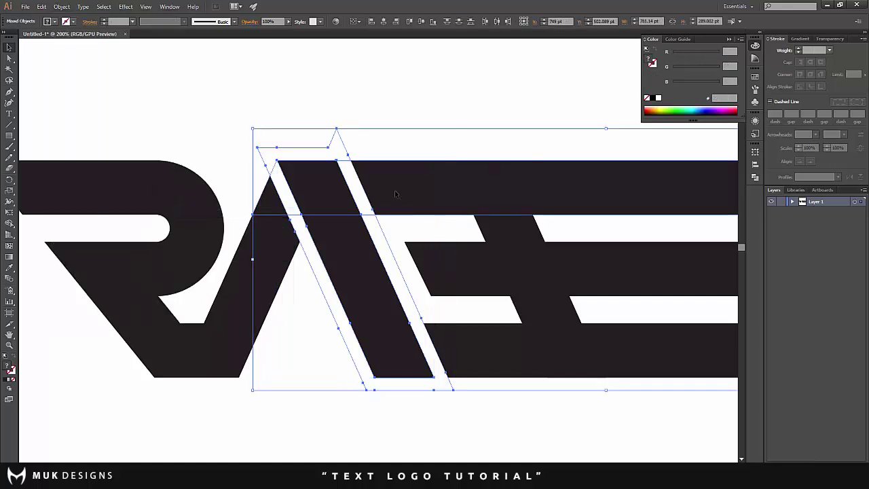
left_click(9, 222)
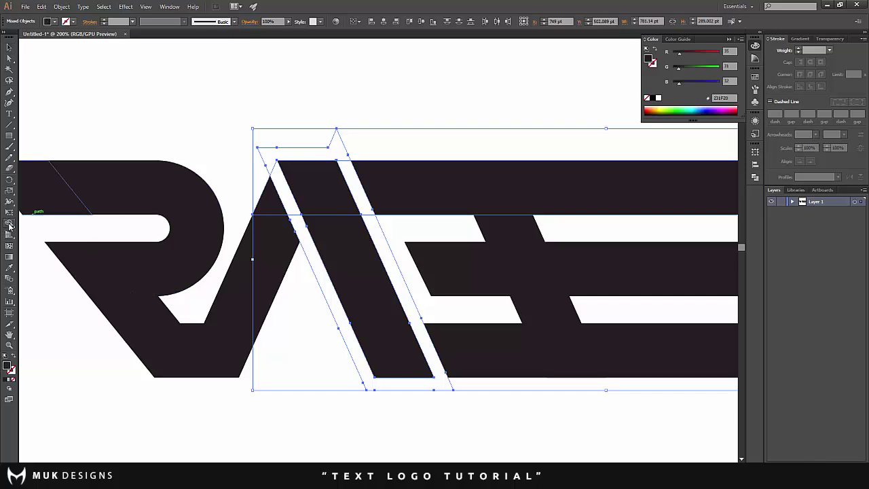
left_click(306, 236, "alt")
left_click(362, 204, "alt")
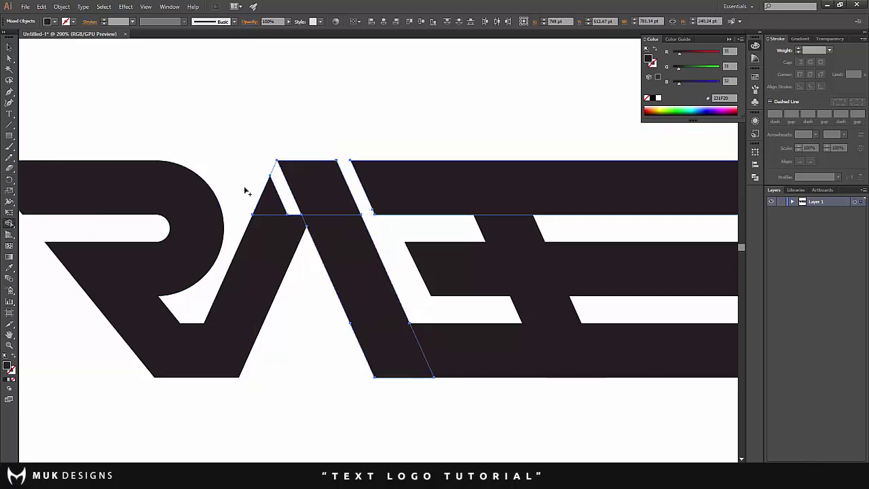
left_click(284, 204)
left_click(8, 48)
left_click(167, 92)
scroll(280, 122, "down", 3)
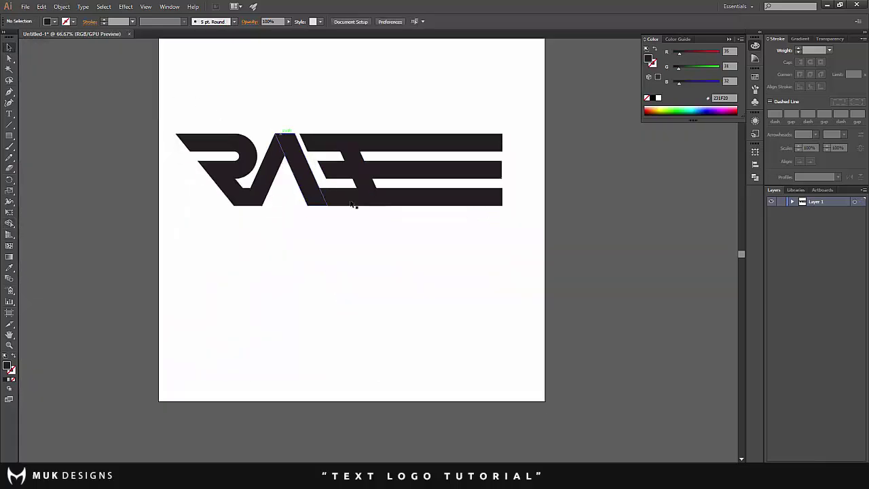
- Shorten the middle bar from its slanted end so it starts just right of the slanted stem
scroll(352, 186, "up", 2)
left_click(368, 172)
scroll(366, 173, "up", 1)
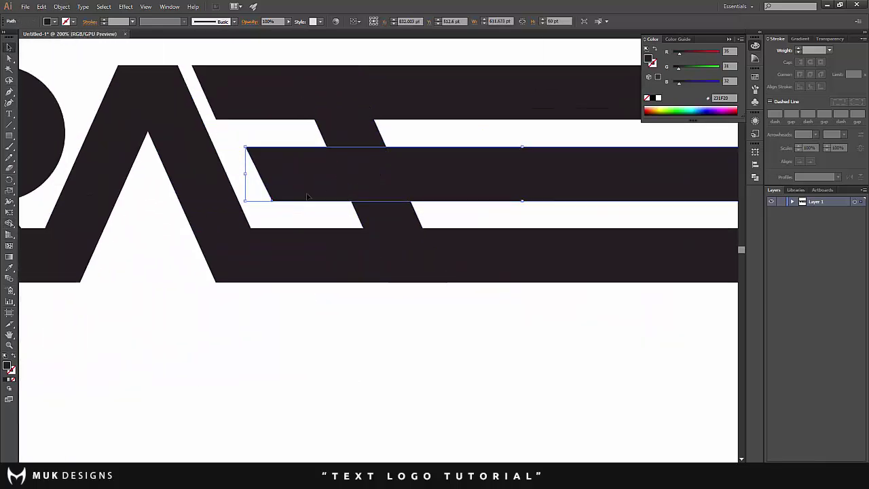
left_click_drag(247, 174, 406, 175)
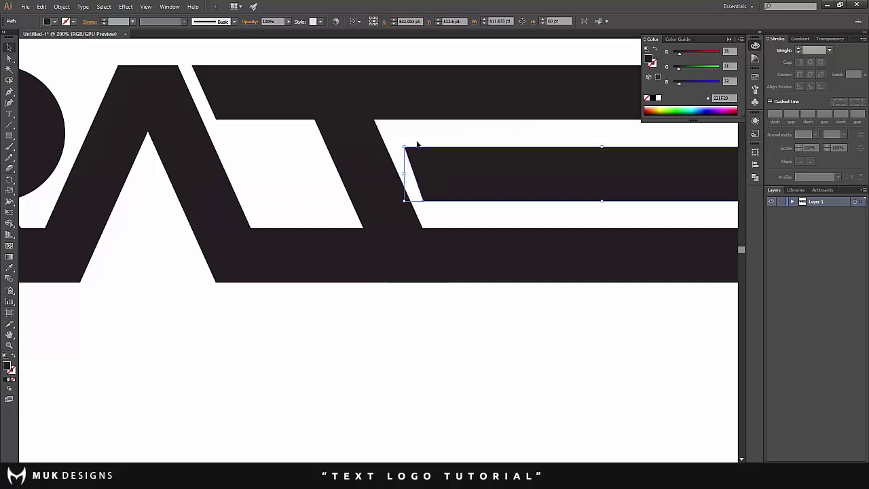
key("ctrl+shift+a")
left_click(380, 169)
scroll(380, 170, "up", 1)
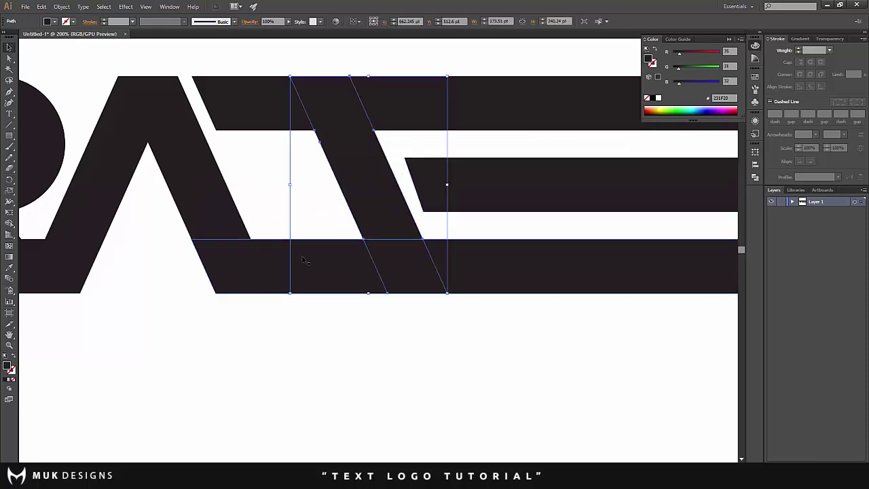
key("ctrl+shift+a")
key("ctrl+0")
key("ctrl+1")
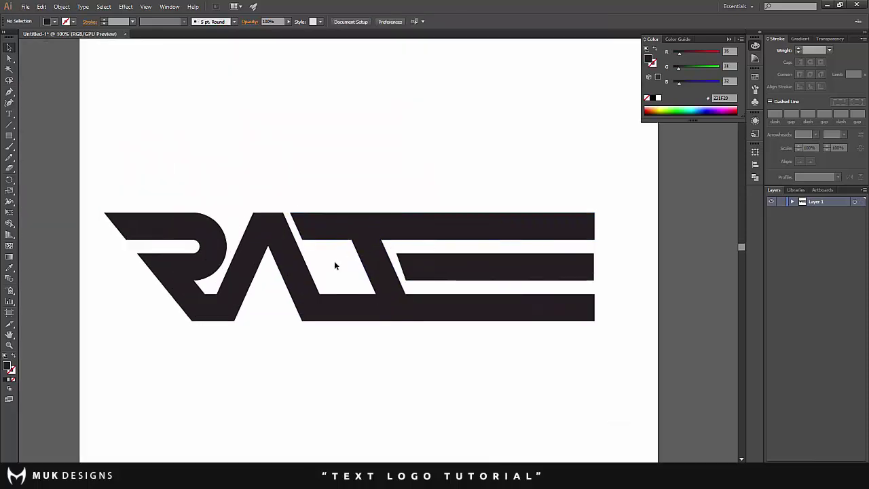
- Nudge the slanted stem about 17 pt left, widening its gap to the middle bar
scroll(334, 266, "up", 2)
left_click(388, 266)
key("Left")
key("Left")
key("Left")
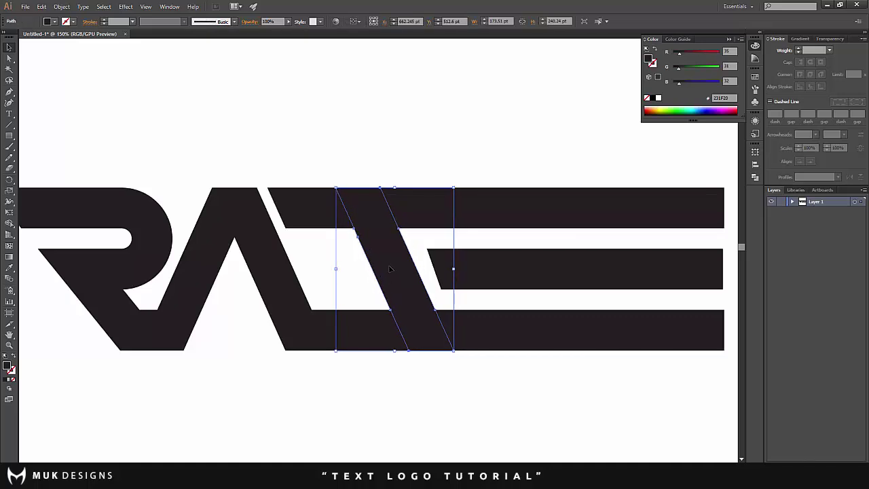
key("Left")
key("Left")
key("Left")
key("Left")
key("Left")
key("Left")
key("Left")
key("Left")
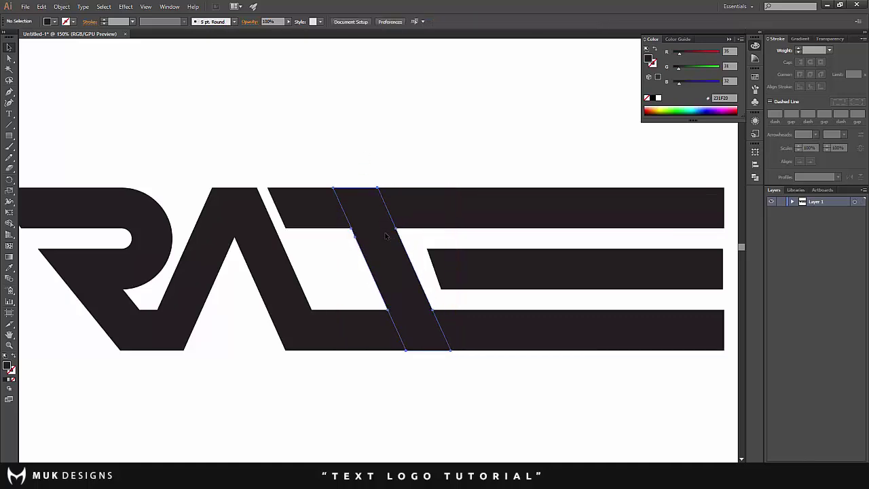
left_click(357, 128)
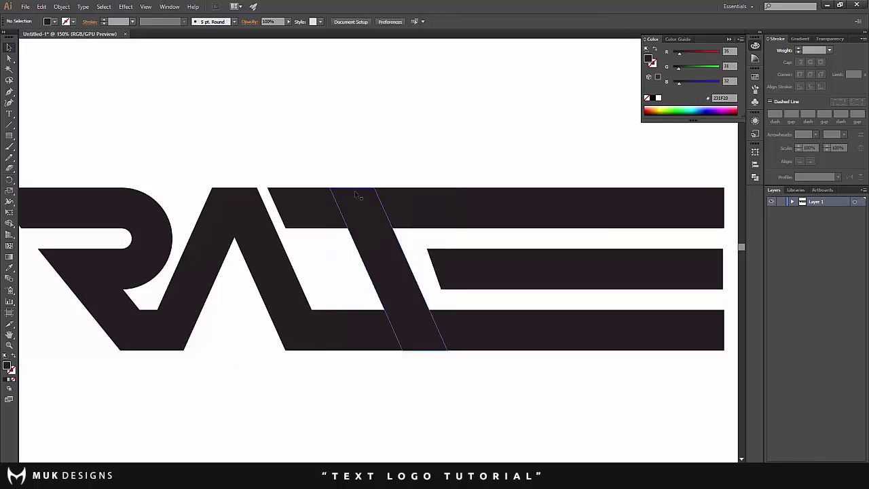
- Give the slanted stem a 14 pt white stroke aligned to the outside
left_click(378, 305)
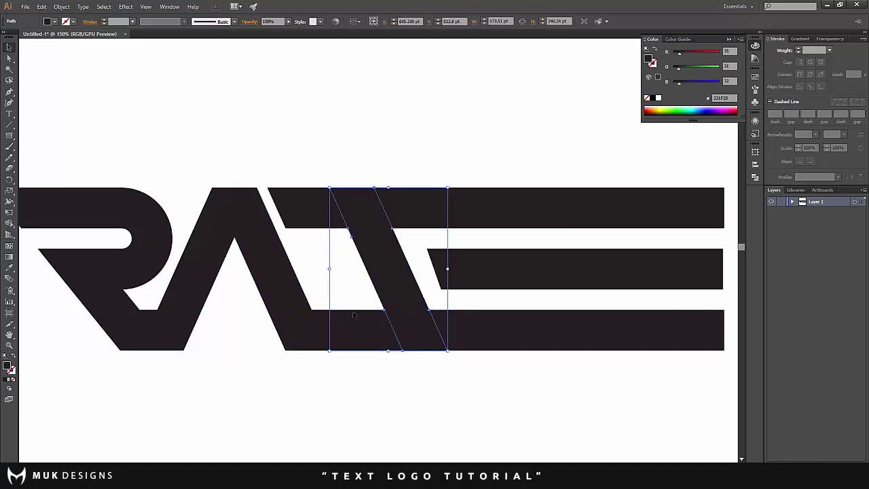
left_click(328, 284)
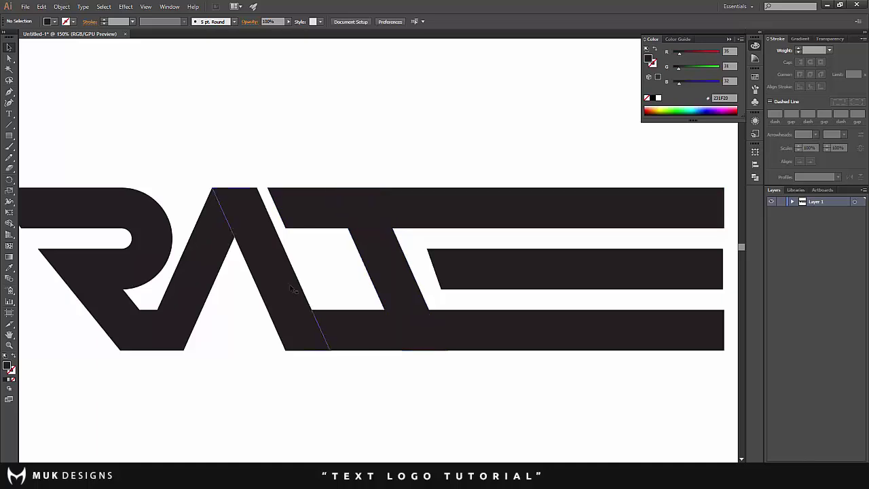
left_click(418, 285)
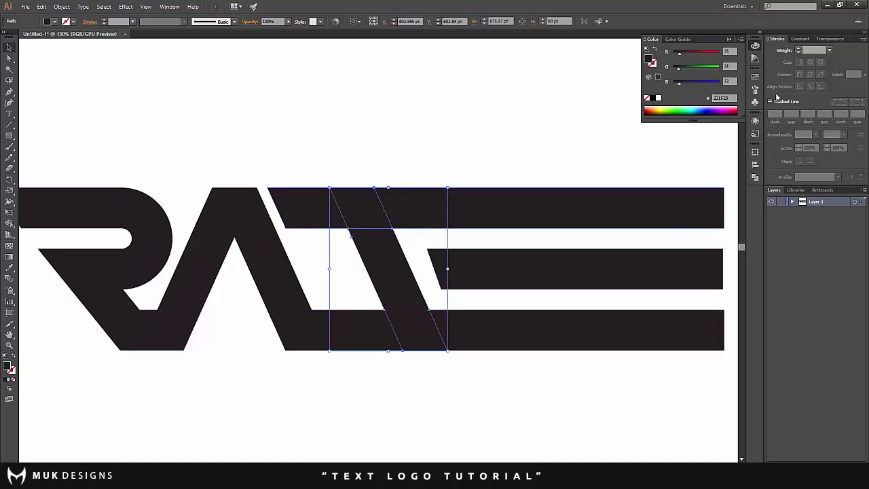
double_click(799, 49)
double_click(798, 49)
double_click(798, 49)
left_click(821, 86)
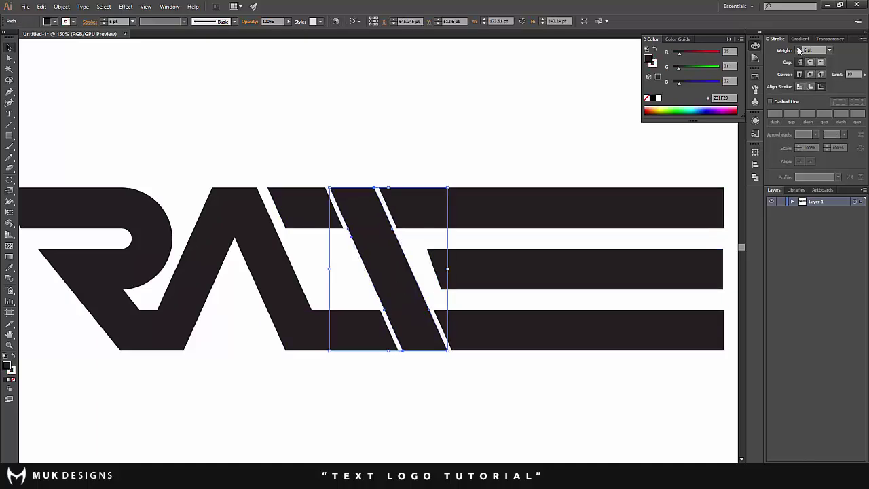
triple_click(798, 48)
left_click(799, 49)
left_click(799, 49)
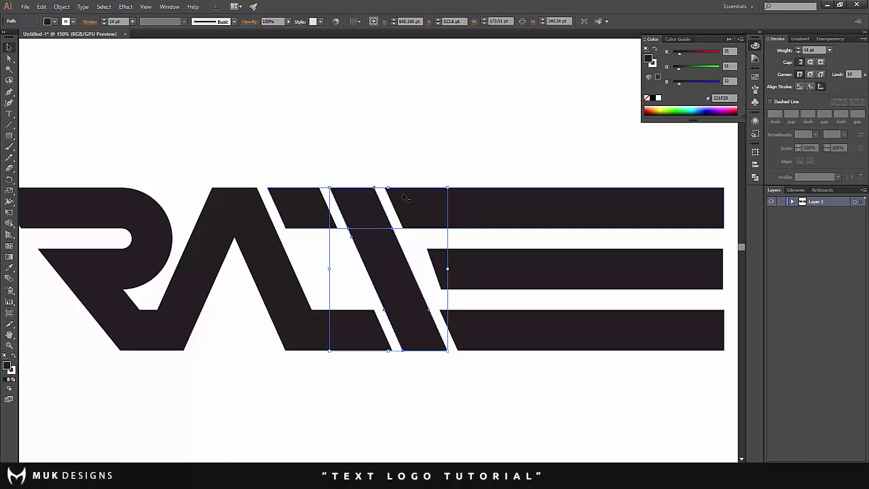
- Outline the stem's white stroke and cut it out of the bottom bar with Shape Builder
left_click(62, 7)
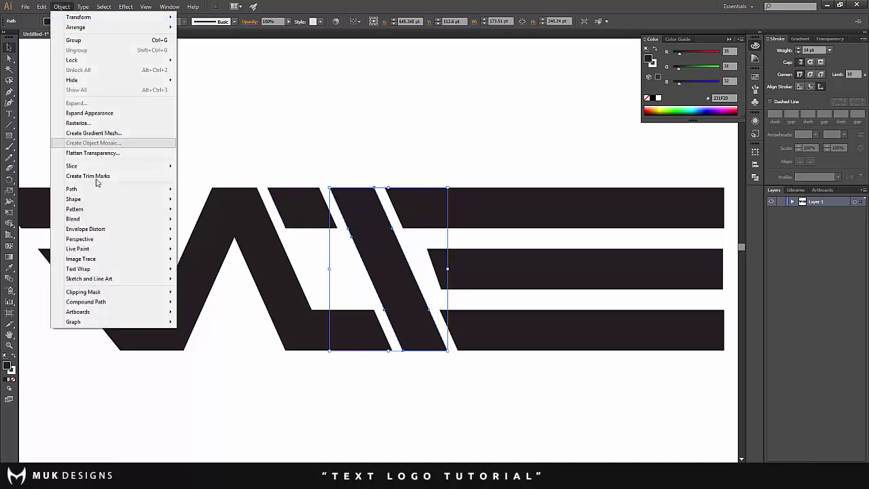
mouse_move(95, 189)
left_click(197, 212)
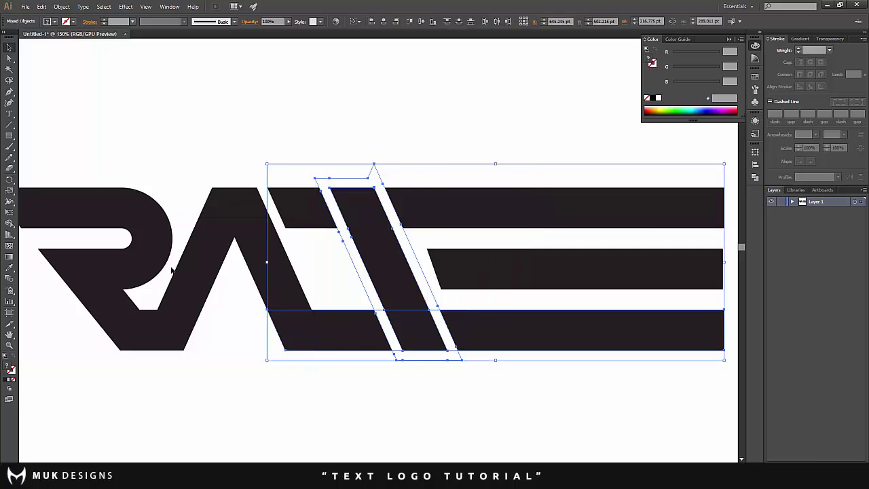
left_click(9, 223)
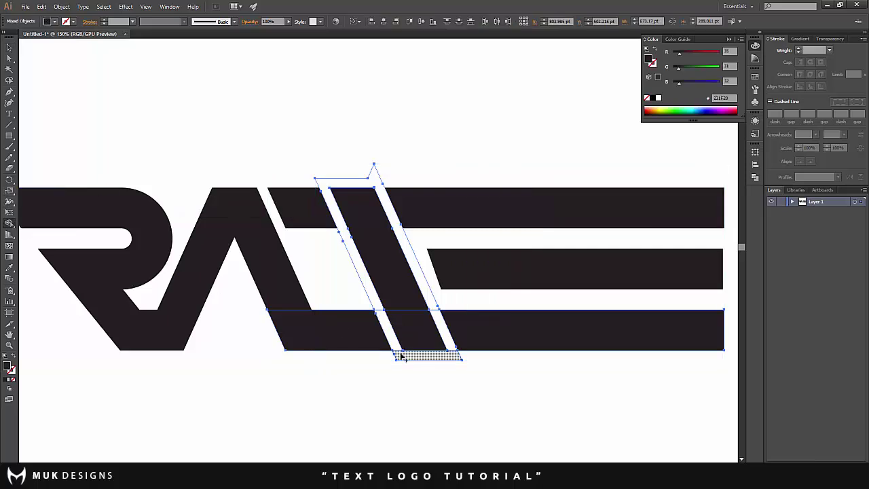
left_click_drag(384, 307, 370, 170)
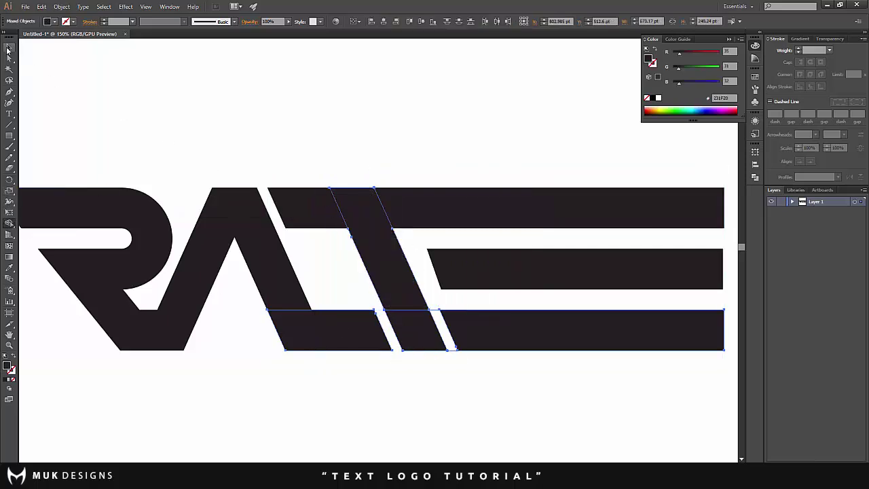
- Fill the gap right of the stem's foot with Shape Builder so the stem meets the bottom bar
left_click(9, 49)
left_click(427, 292)
left_click(450, 345)
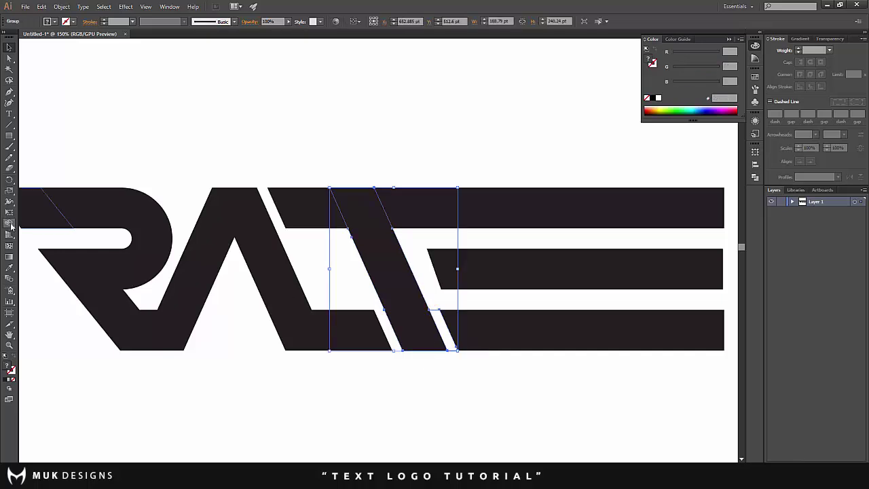
left_click(9, 224)
left_click(448, 337)
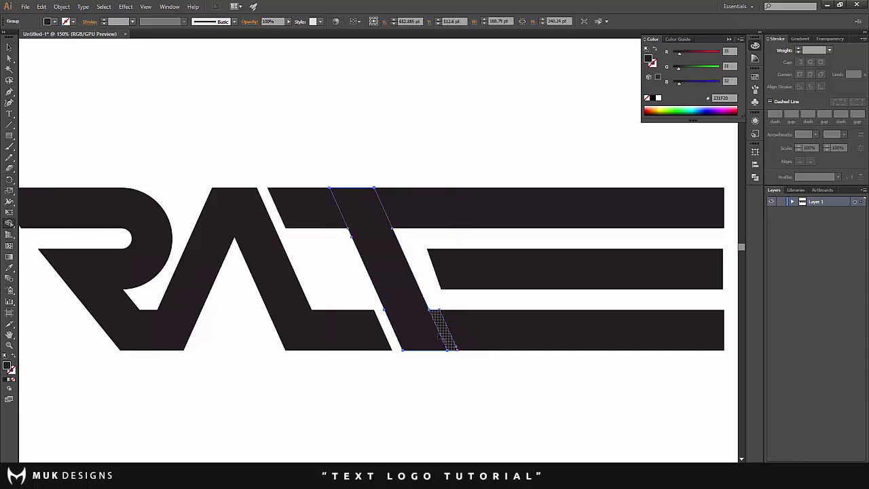
left_click(9, 49)
left_click(140, 75)
- Examine the overall lettering, the stem's gaps and the remaining length of the three bars
scroll(195, 126, "down", 2)
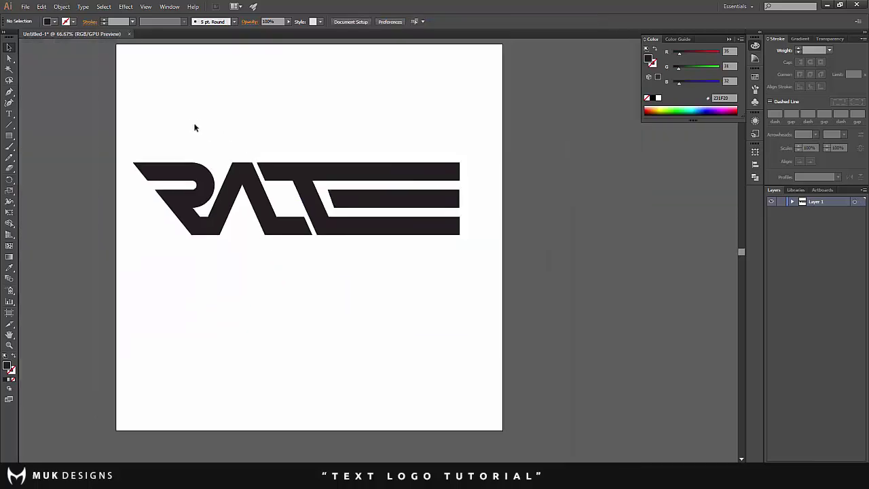
scroll(206, 135, "up", 1)
scroll(208, 135, "up", 2)
scroll(285, 183, "down", 2, "alt")
scroll(365, 215, "up", 1, "alt")
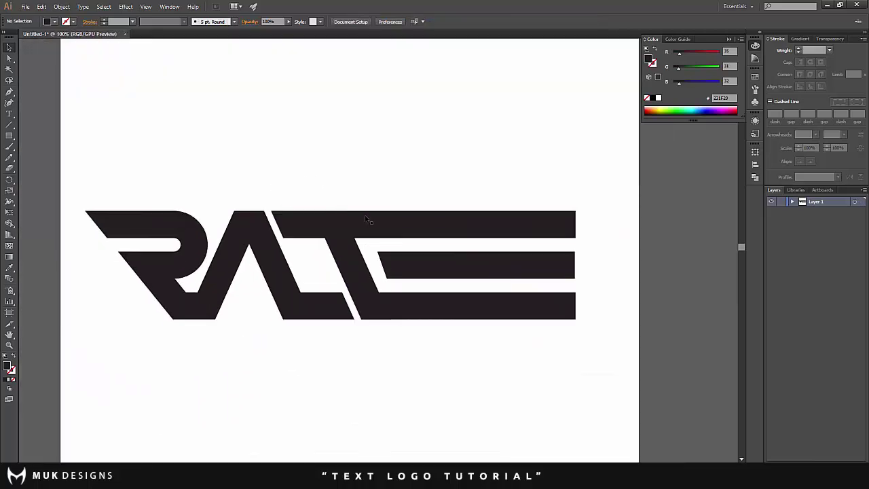
scroll(380, 194, "up", 2, "alt")
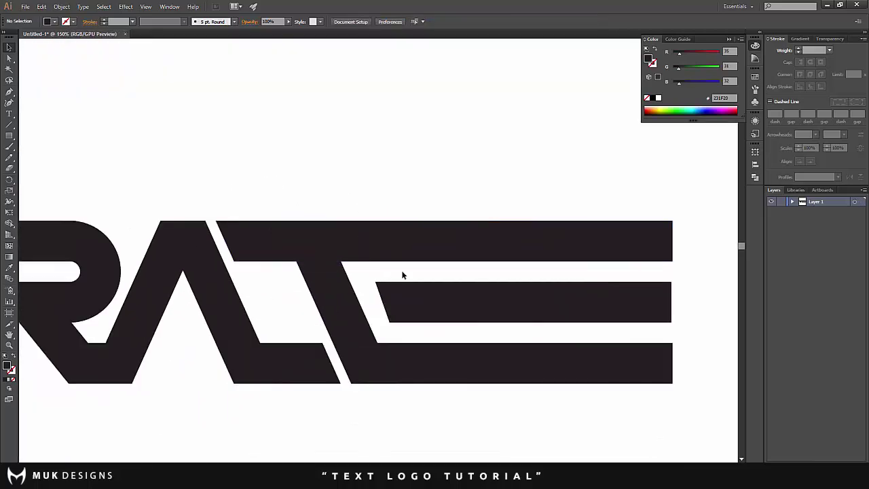
scroll(379, 235, "down", 3, "alt")
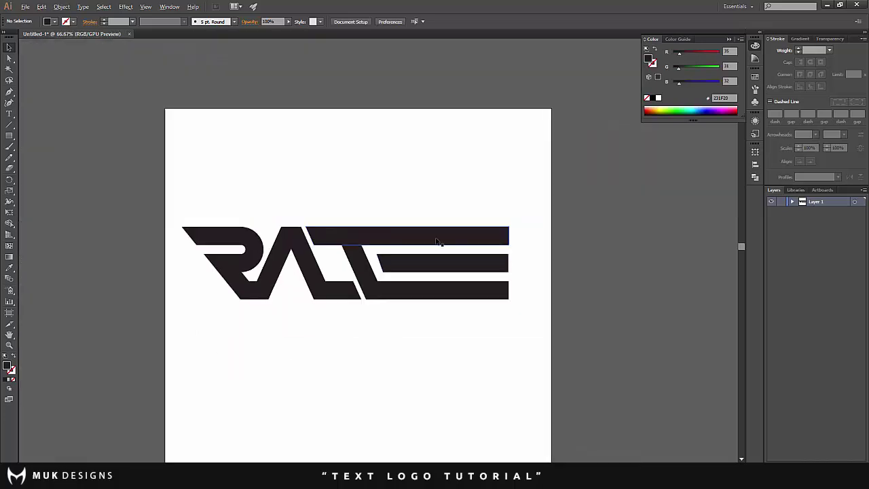
scroll(438, 242, "up", 1, "alt")
scroll(360, 190, "up", 1, "alt")
scroll(375, 286, "down", 1)
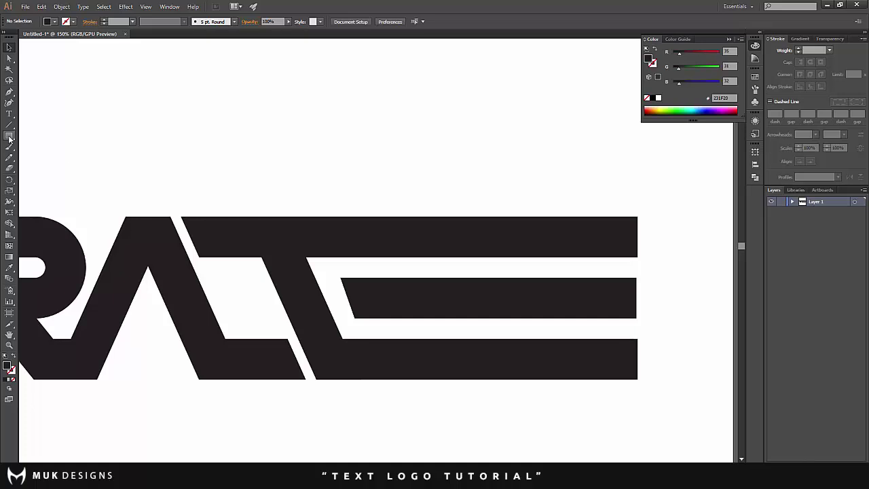
- Draw a circle about 240 pt wide spanning the three bars' full height and place it over them, short of their right ends
left_click(14, 224)
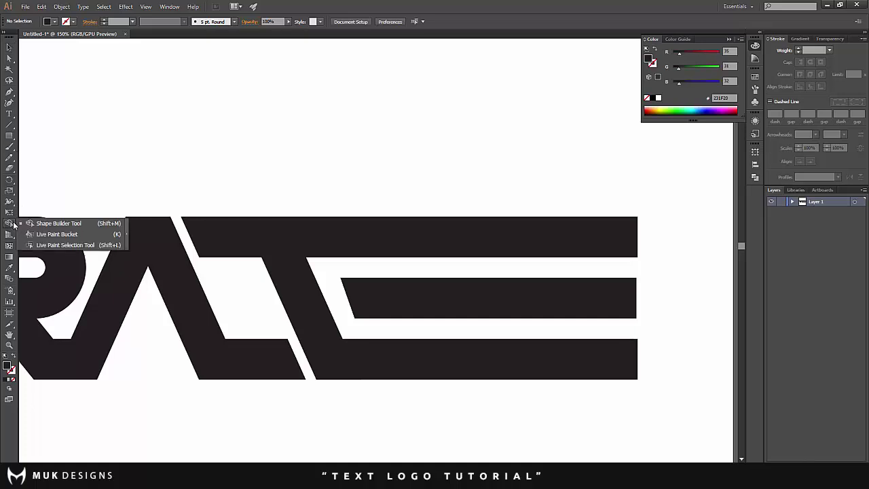
left_click(14, 139)
left_click_drag(14, 139, 31, 155)
left_click_drag(507, 216, 589, 377)
left_click(10, 50)
left_click(435, 163)
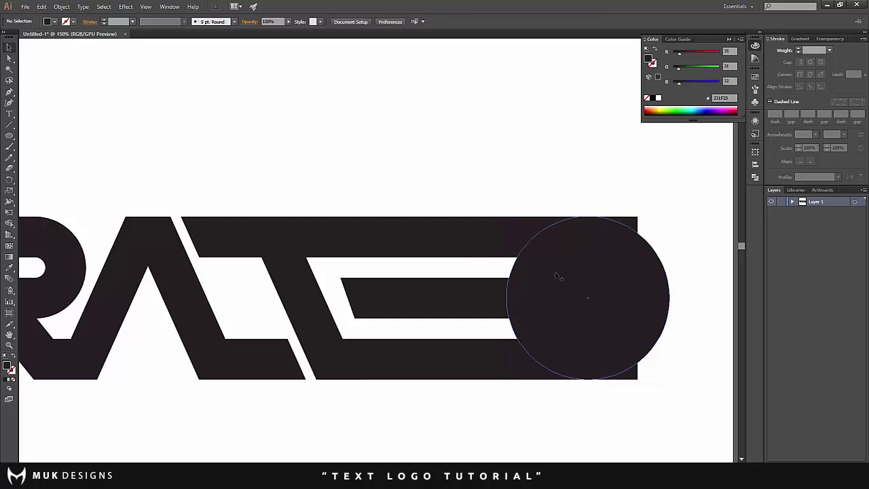
left_click_drag(574, 274, 499, 273)
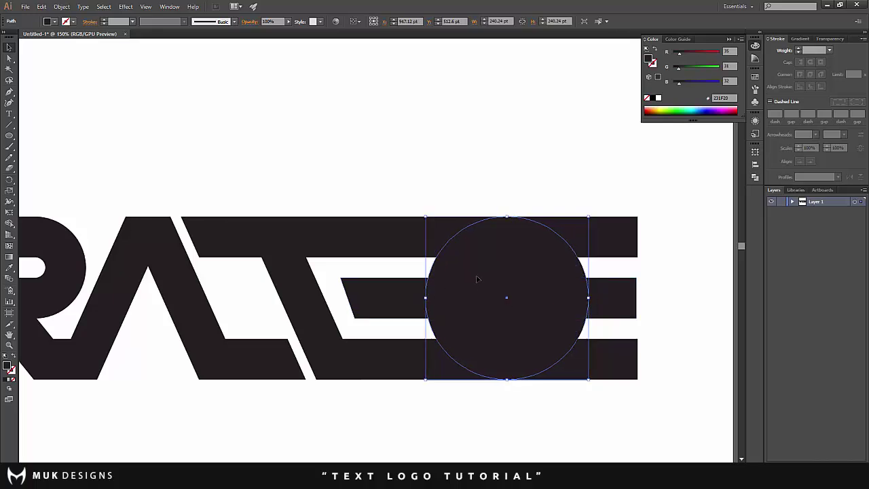
left_click(481, 140)
- Lower the large circle's opacity to 26%
left_click(547, 253)
left_click_drag(260, 32, 260, 32)
left_click(284, 71)
left_click(372, 106)
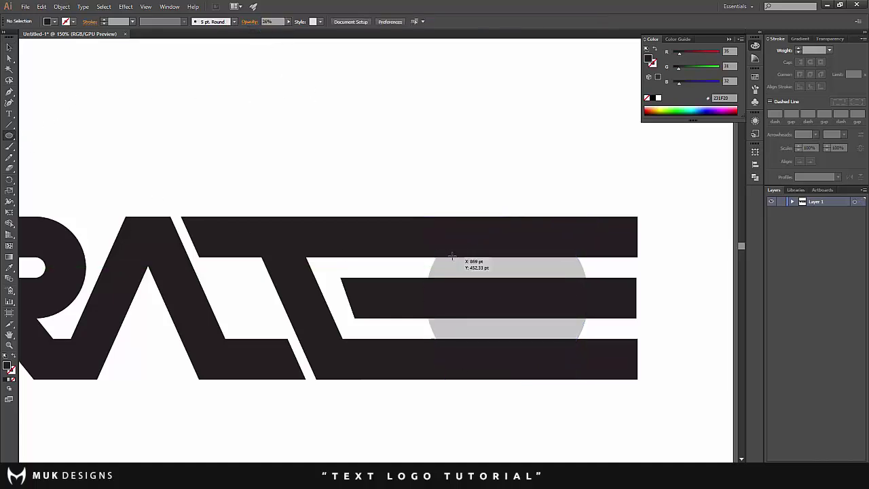
- Centre a circle about 120 pt wide, fitted between the top and bottom bars, in the large circle and combine both into a ring
left_click_drag(419, 257, 489, 337)
left_click(8, 49)
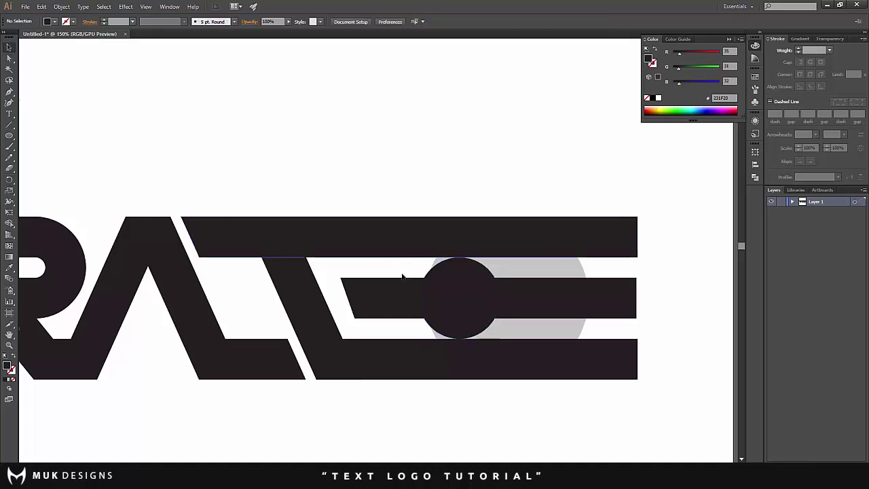
left_click_drag(463, 280, 512, 281)
left_click(470, 257, "shift")
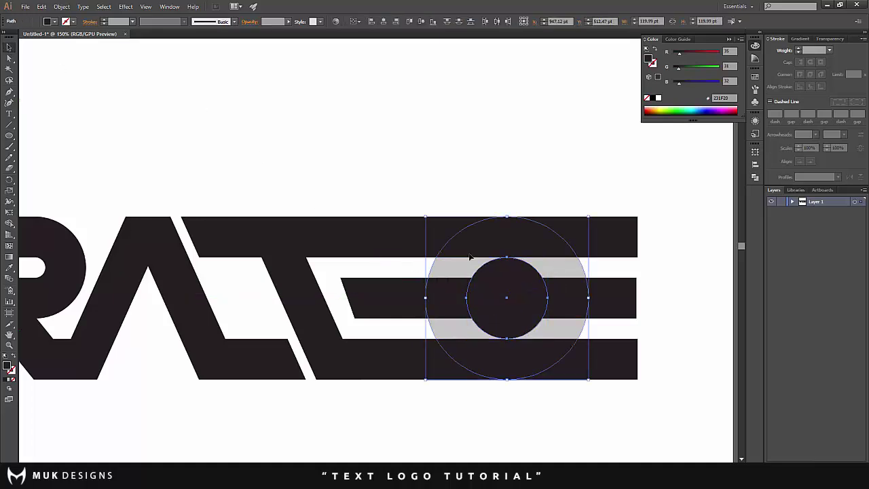
key("ctrl+8")
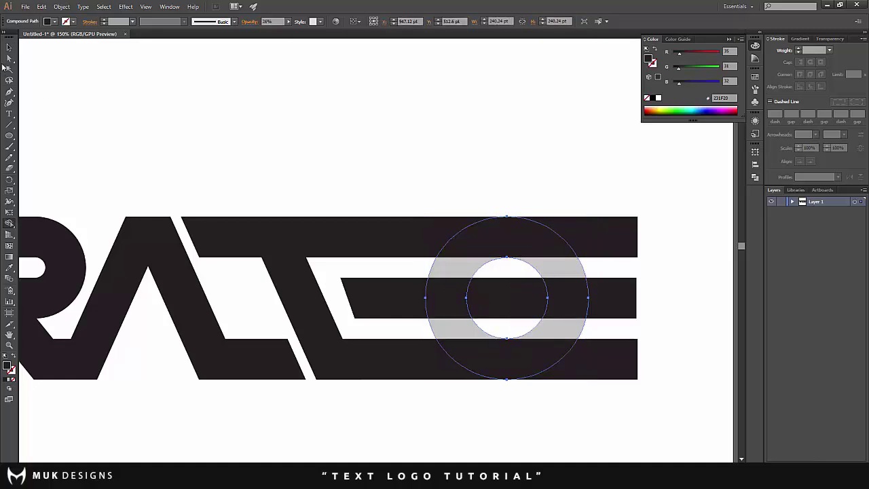
left_click(373, 239, "shift")
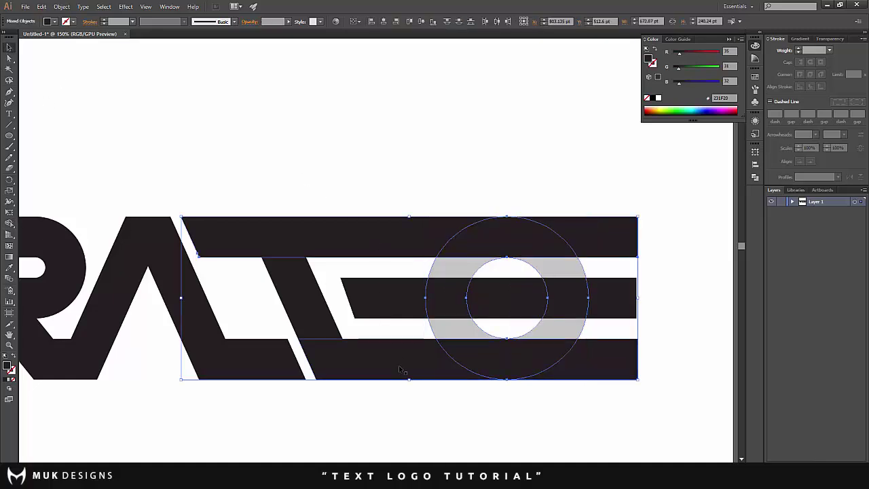
left_click(9, 223)
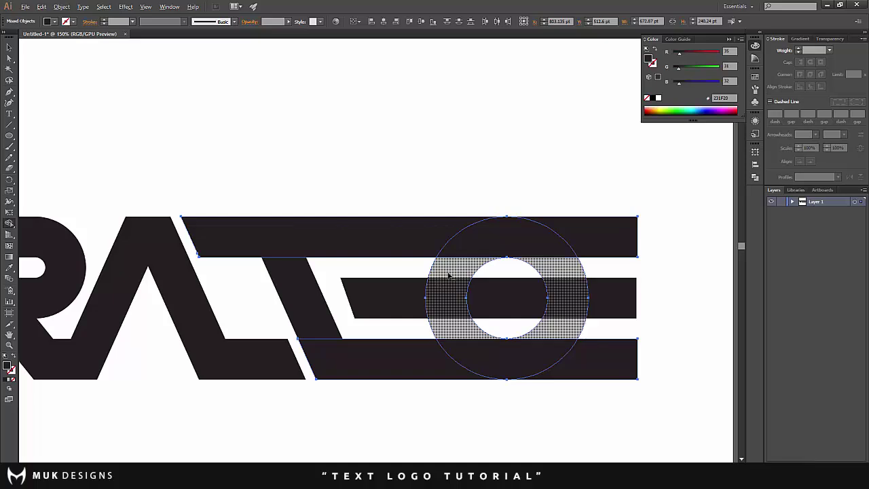
left_click(10, 49)
left_click(380, 169)
- Separate the ring into its two circles and enlarge the inner circle slightly to meet the top and bottom bars' inner edges
scroll(504, 267, "up", 7)
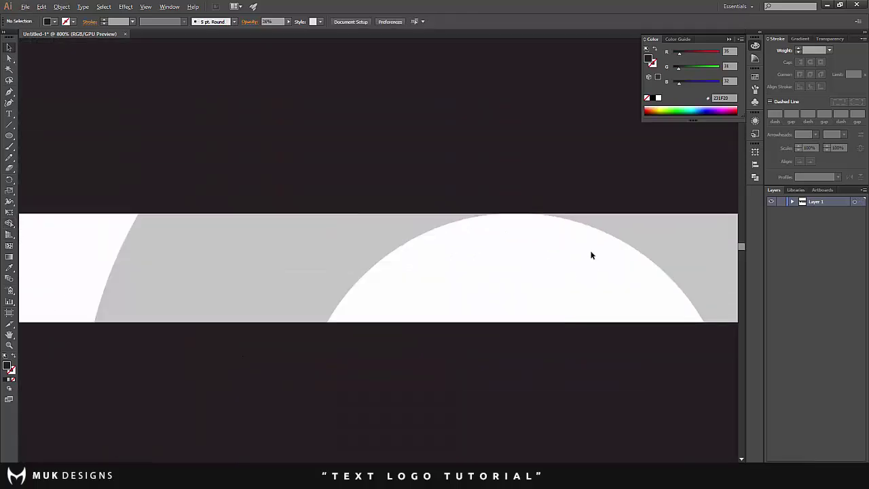
scroll(548, 211, "down", 4)
scroll(536, 329, "down", 1)
scroll(518, 371, "up", 4)
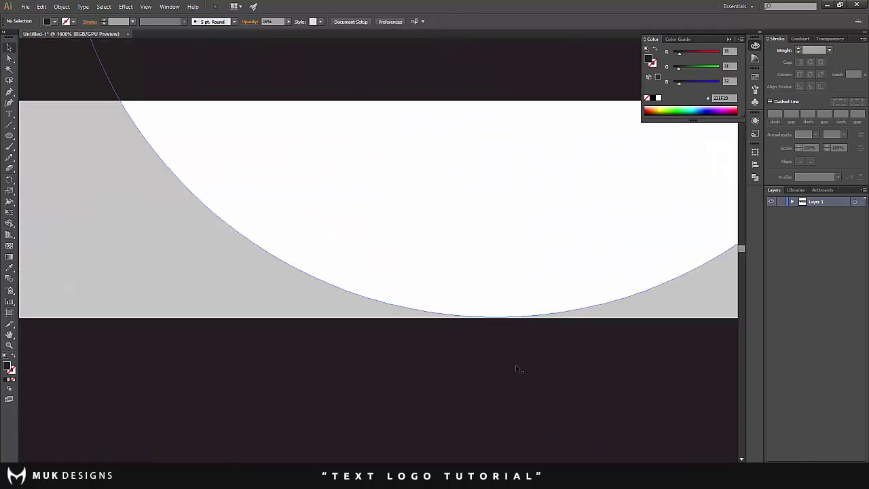
left_click(531, 286)
scroll(527, 282, "down", 4)
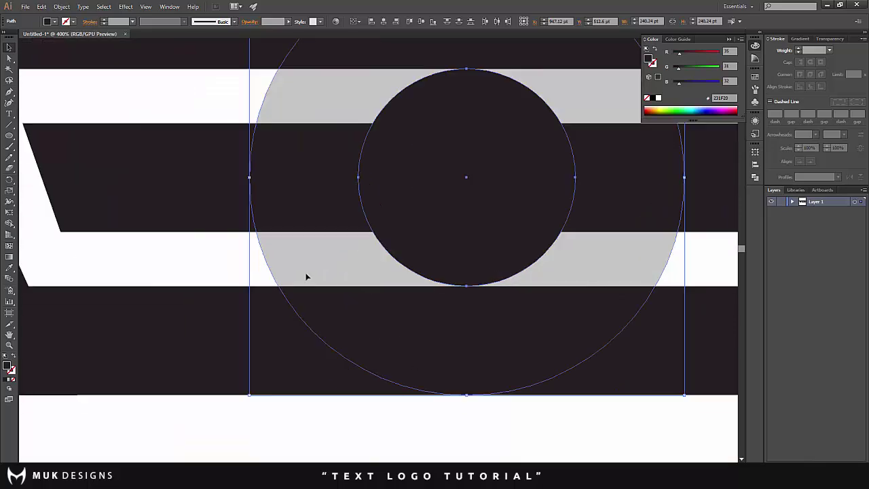
left_click(226, 260)
left_click(507, 258)
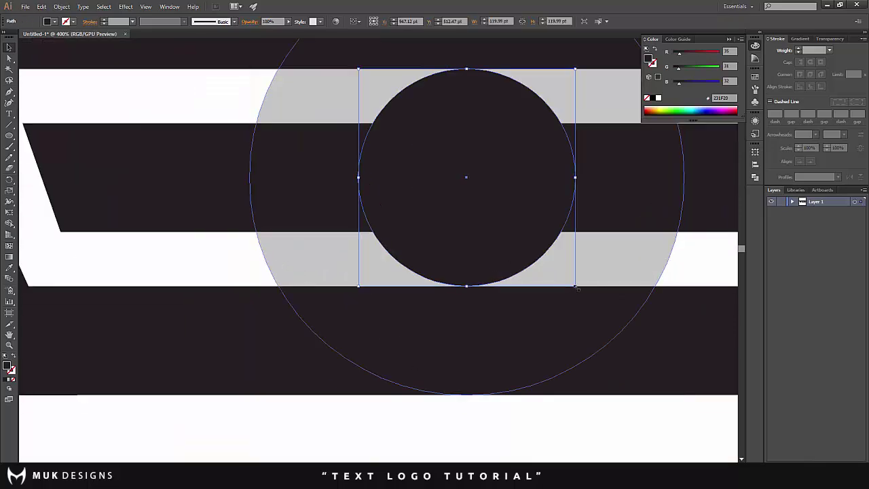
left_click_drag(576, 287, 580, 290)
- Recombine the large circle and the inner circle into a ring as a compound path
scroll(493, 254, "down", 3)
left_click(427, 249, "shift")
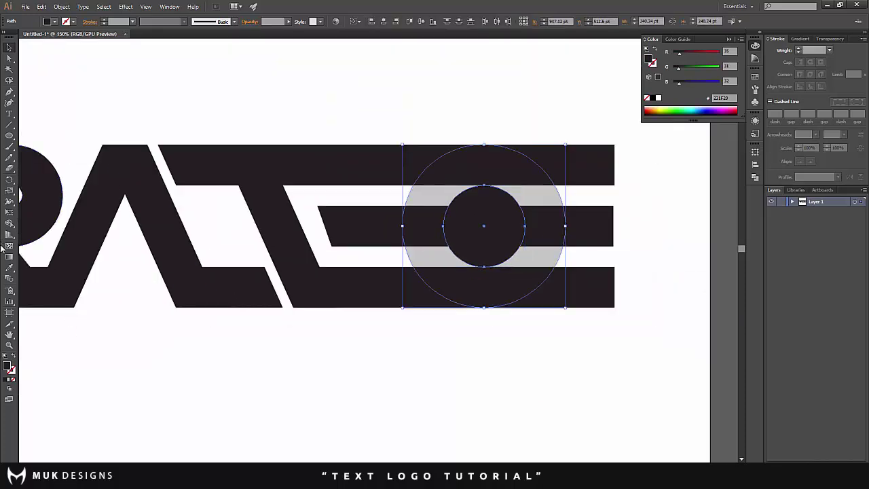
key("ctrl+8")
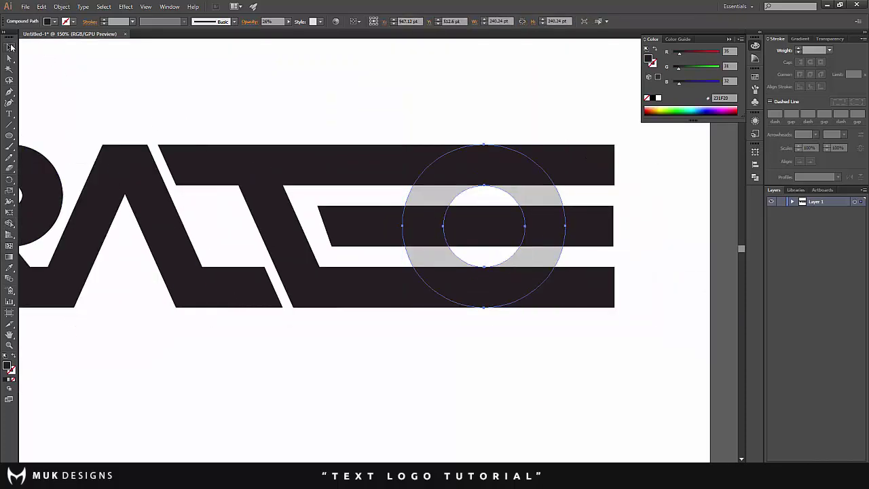
- Remove the ring's left half between the top and bottom bars with the Shape Builder, using both bars as boundaries
left_click(376, 278, "shift")
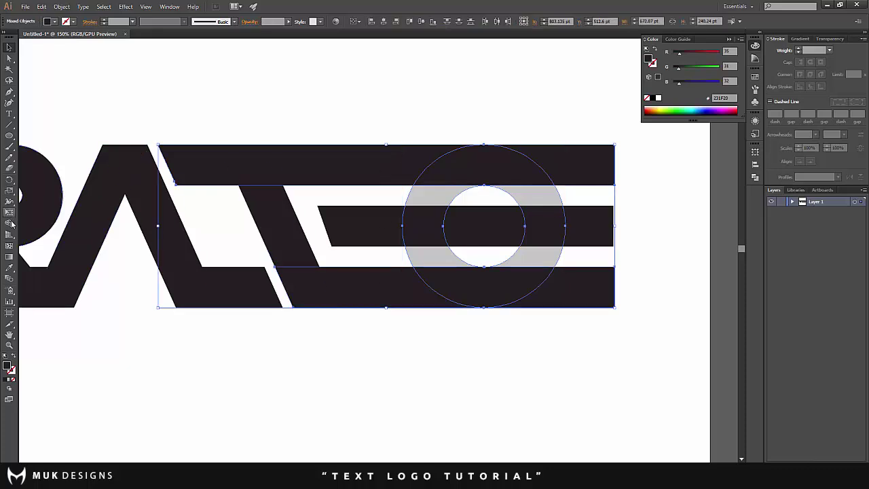
left_click(10, 224)
left_click_drag(479, 194, 445, 195)
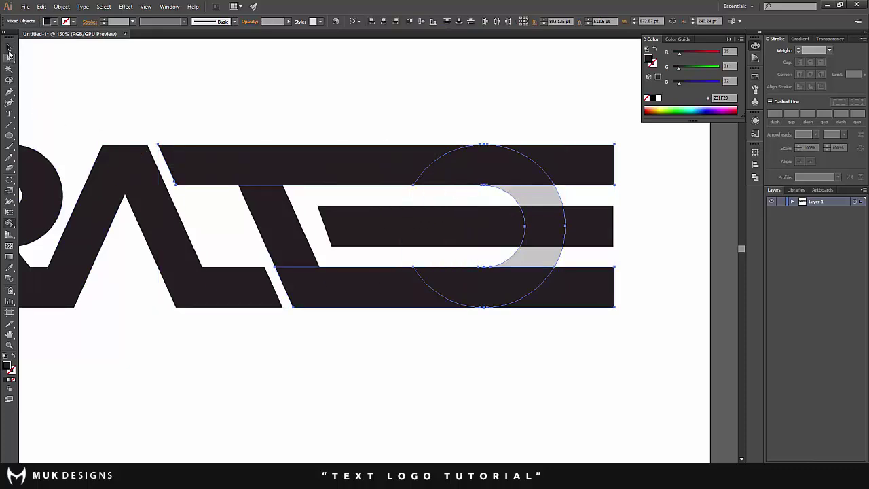
left_click(9, 49)
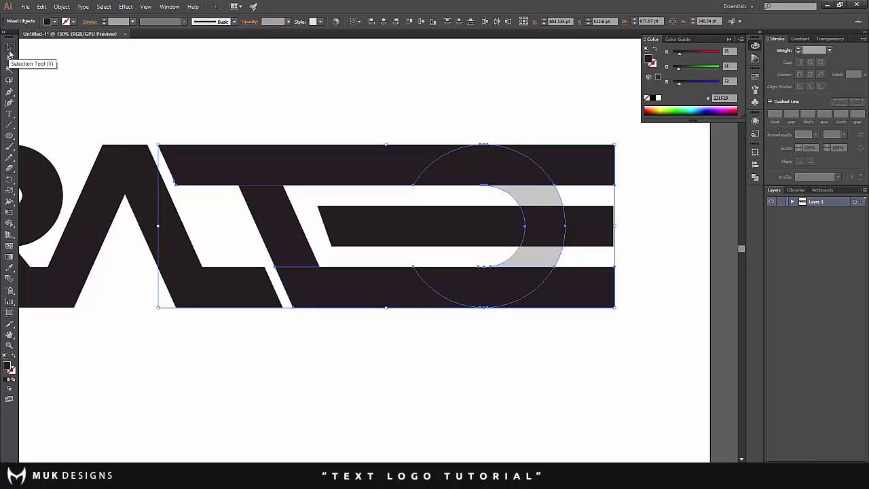
left_click(402, 137)
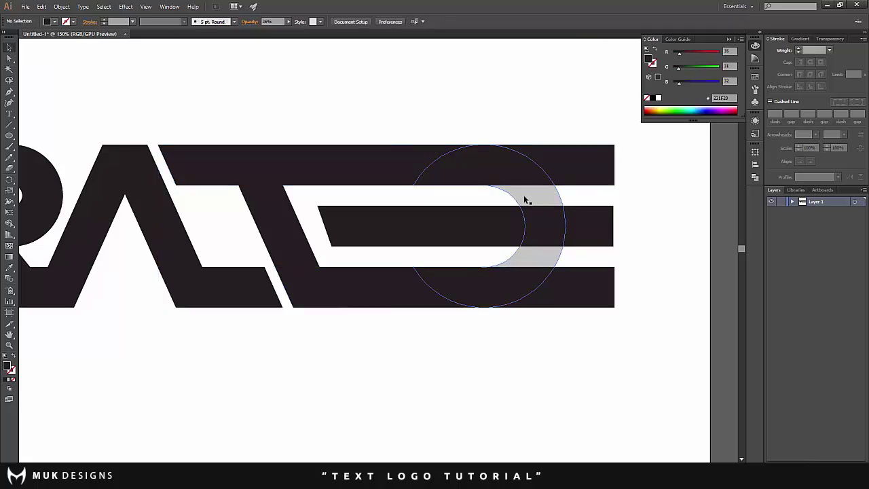
- Raise the opacity of the cut ring to 100%
key("ctrl+minus")
scroll(498, 161, "up", 2)
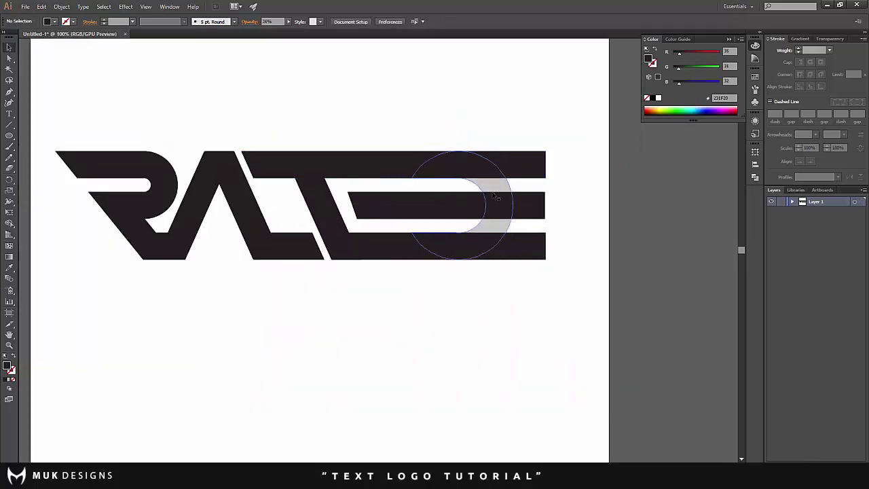
left_click(493, 195)
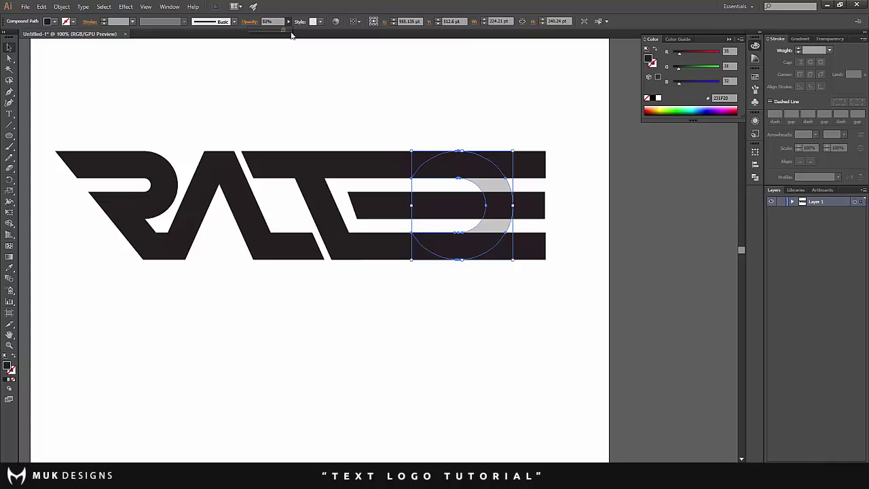
left_click_drag(291, 36, 293, 37)
left_click(437, 140)
scroll(444, 170, "up", 3)
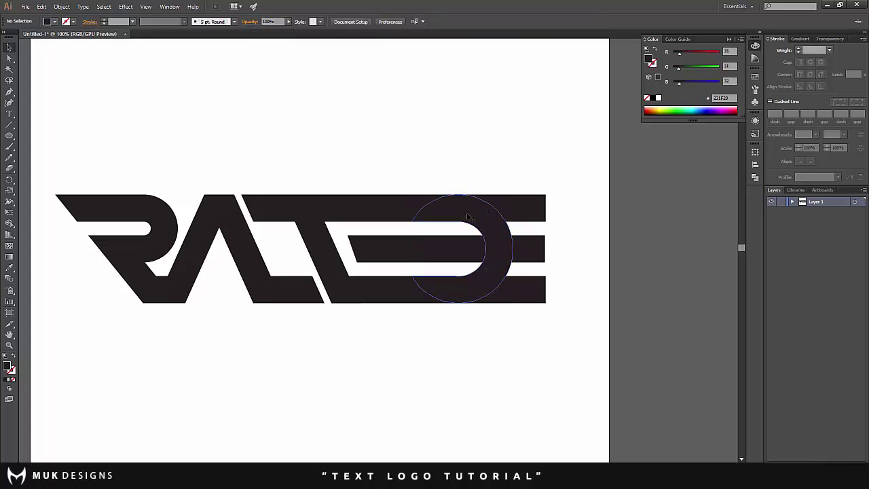
- Trim off the right ends of all three bars beyond the ring's outer curve with the Shape Builder
left_click(467, 217)
scroll(488, 222, "up", 2)
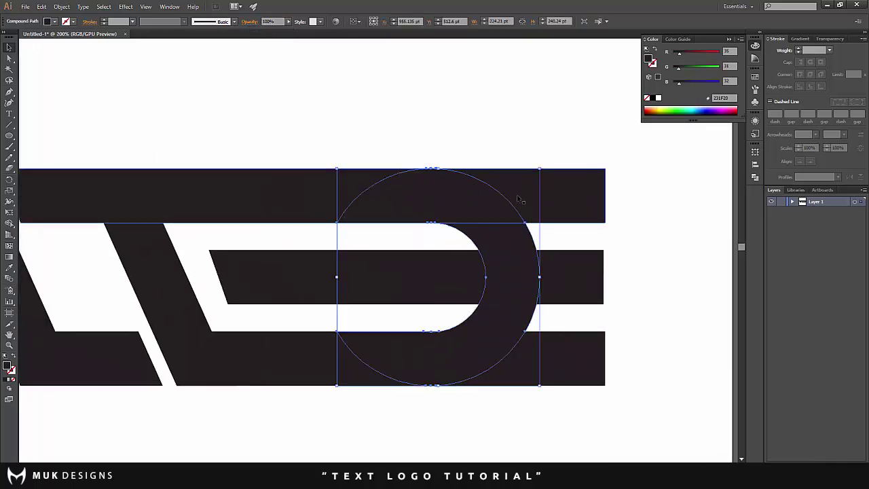
left_click(564, 198, "shift")
left_click(564, 261, "shift")
left_click(564, 347, "shift")
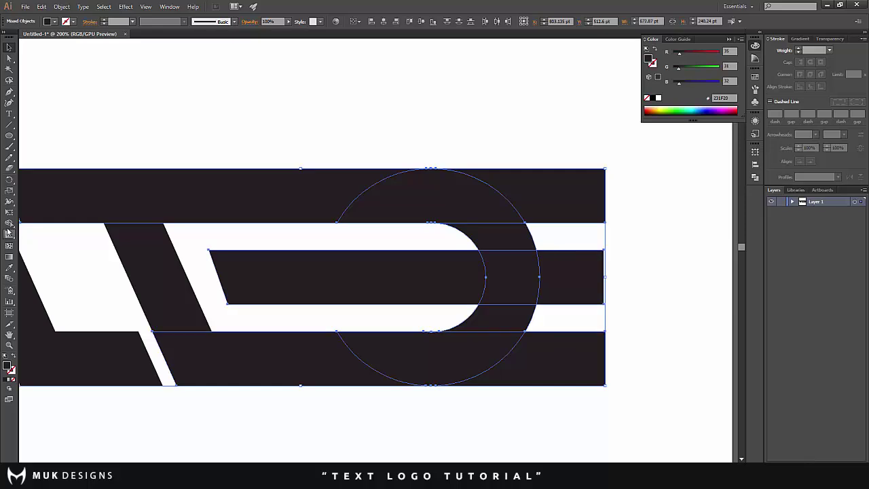
left_click(9, 224)
left_click(527, 365, "alt")
left_click(557, 275, "alt")
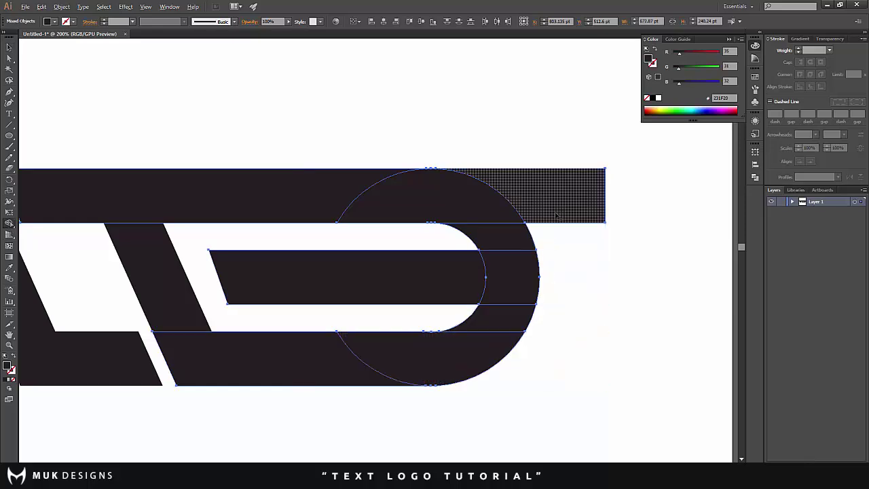
left_click(556, 215, "alt")
left_click(9, 46)
left_click(284, 102)
- Examine the whole lettering and the proportions of the rounded last letter
scroll(284, 102, "down", 4)
scroll(101, 156, "up", 1)
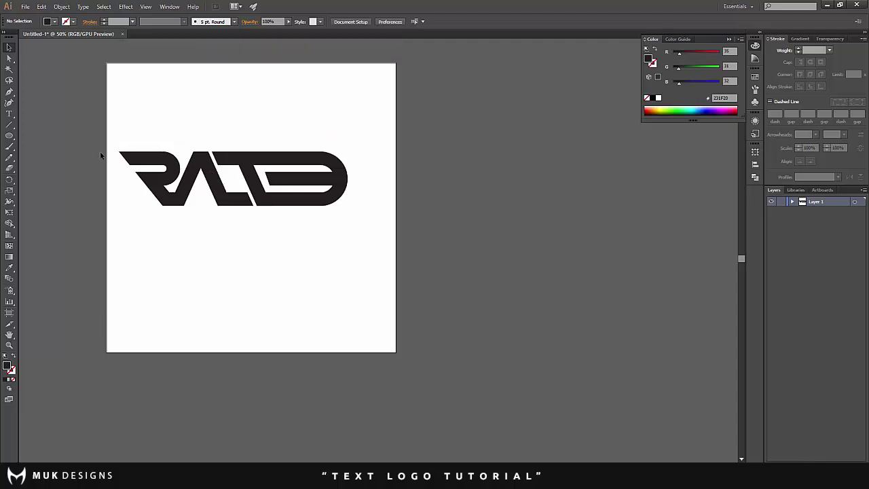
scroll(108, 162, "up", 1)
scroll(171, 216, "up", 1)
scroll(335, 281, "up", 1)
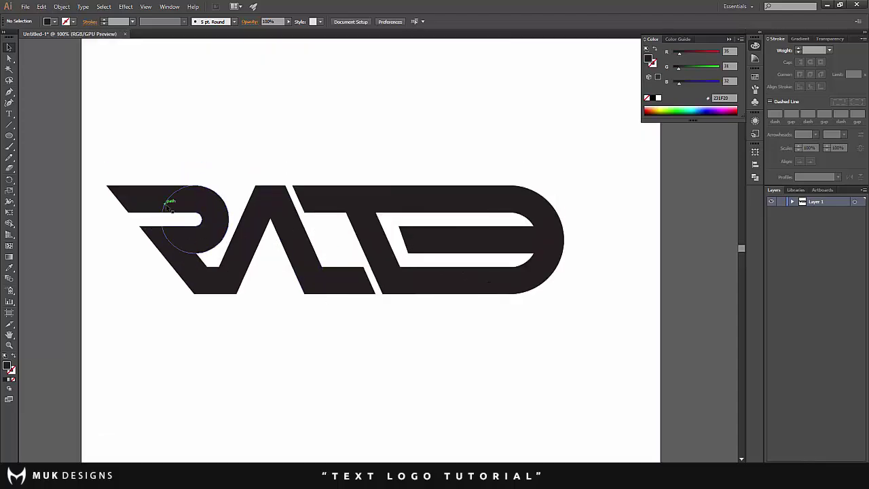
scroll(269, 254, "down", 1)
scroll(268, 254, "up", 1)
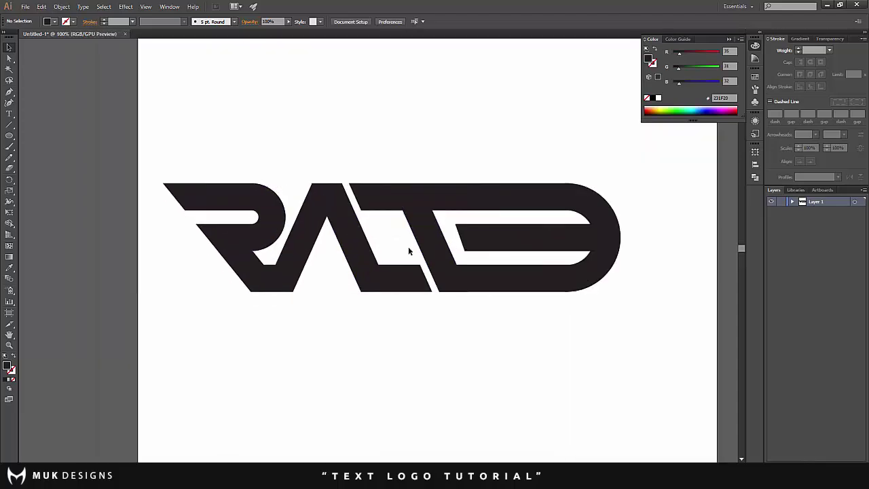
- Move the middle bar left onto the T's slanted stem and shorten it from its right end to about 348 pt wide
scroll(457, 210, "up", 2)
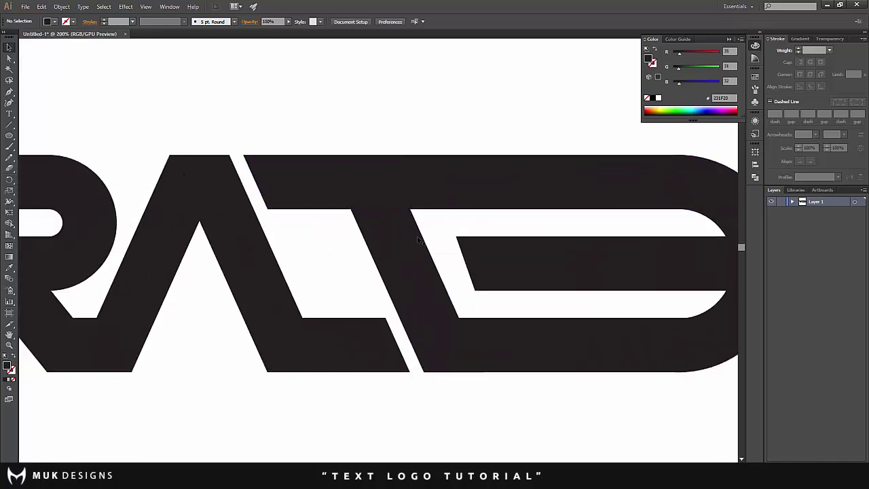
left_click(522, 270)
scroll(480, 271, "down", 2)
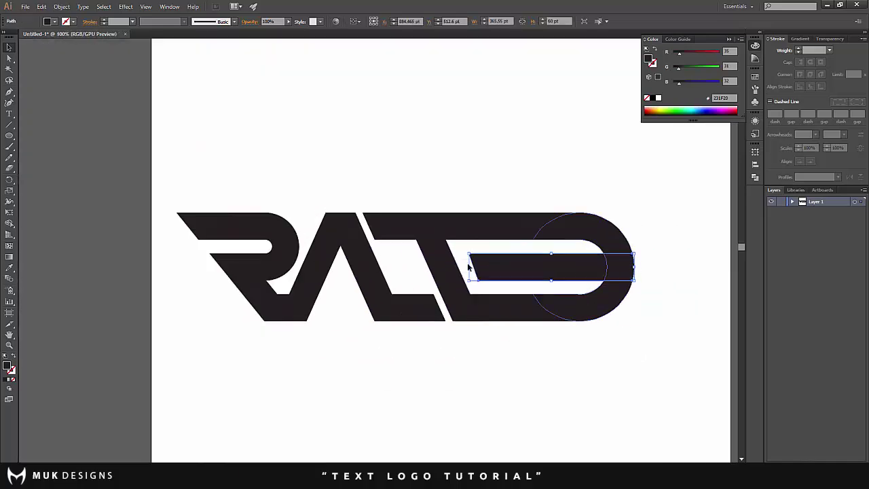
scroll(468, 267, "up", 1)
left_click_drag(535, 273, 506, 273)
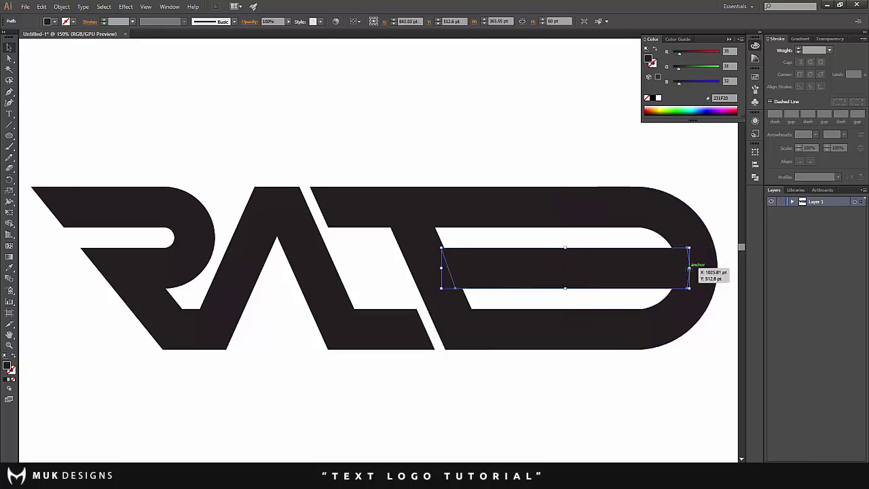
mouse_move(689, 270)
left_mouse_down()
mouse_move(641, 269)
mouse_move(678, 270)
left_mouse_up()
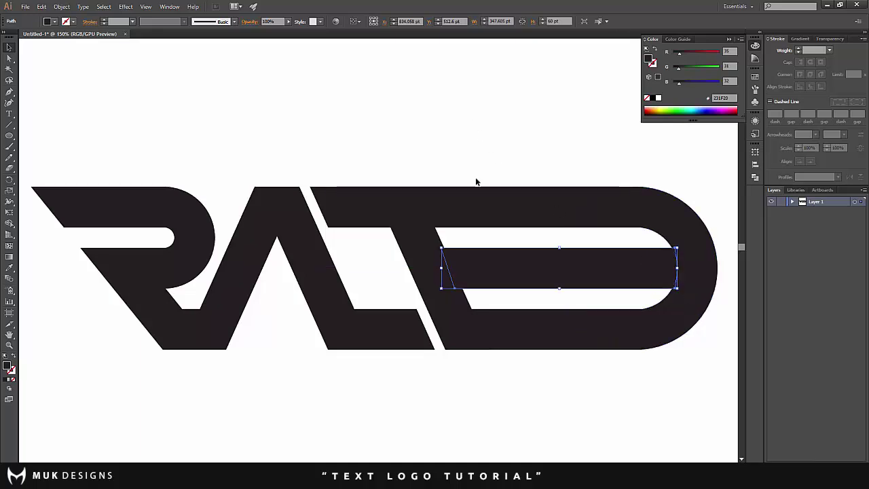
left_click(475, 184)
- Give the T's slanted stem and the rounded end piece a 14 pt white stroke aligned to the outside
left_click(433, 269)
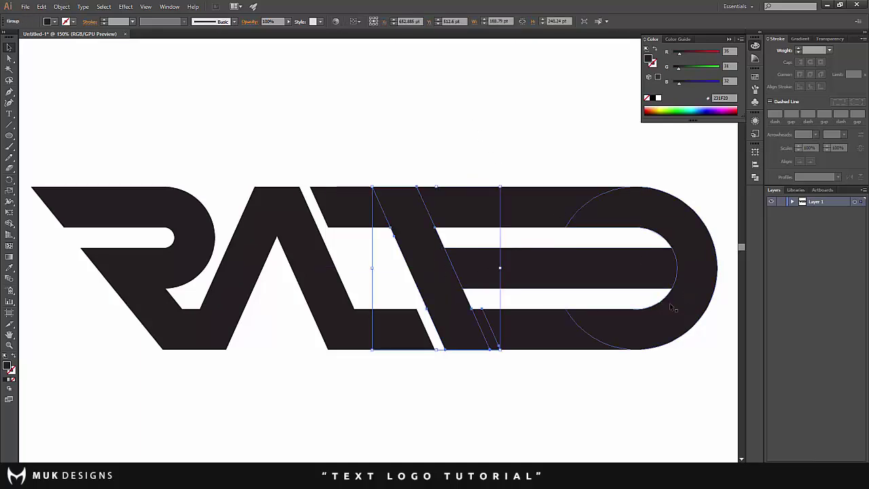
left_click(623, 300, "shift")
left_click(798, 49)
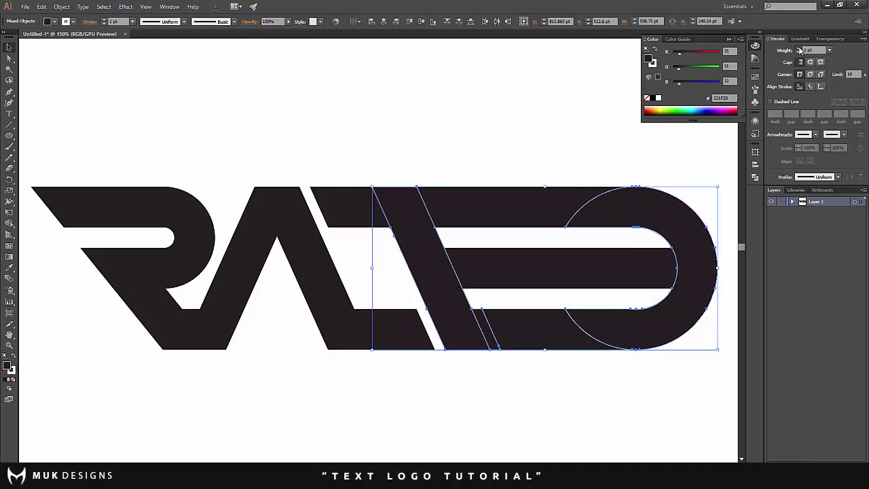
left_click(799, 49)
left_click(799, 49)
left_click(798, 49)
left_click(798, 49)
left_click(798, 48)
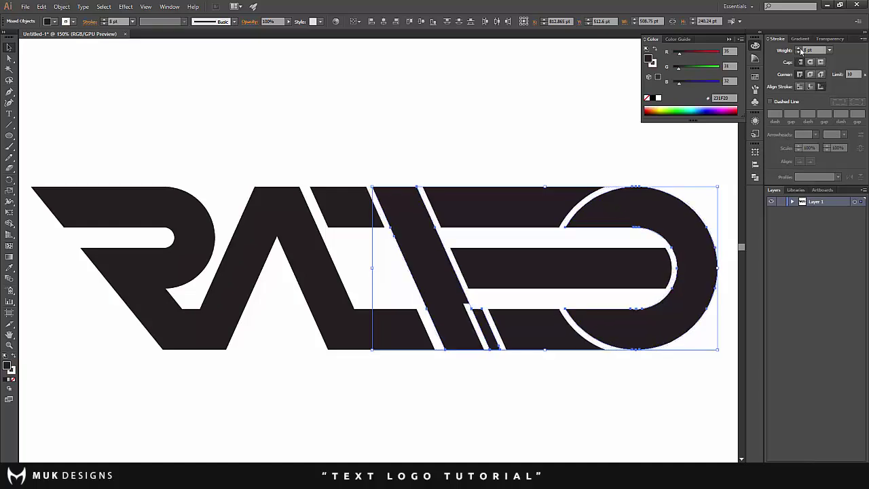
left_click(799, 48)
left_click(799, 48)
left_click(799, 48)
left_click(799, 48)
left_click(798, 48)
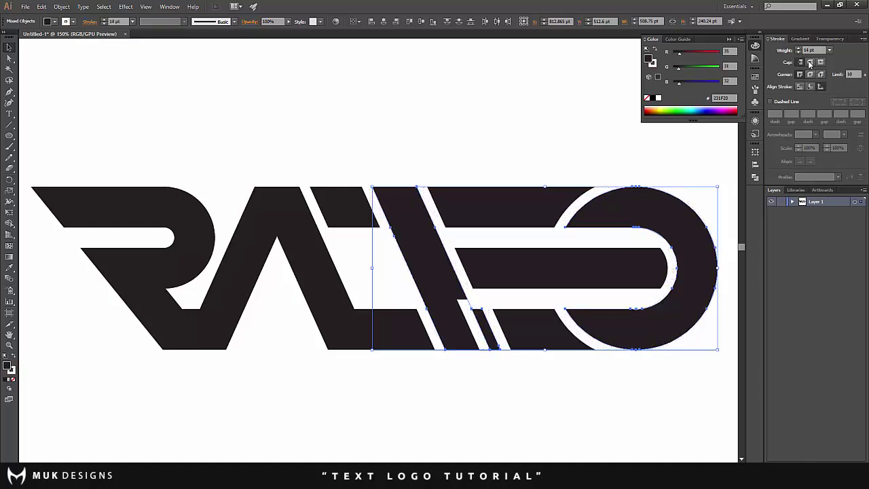
- Convert the white strokes of the stem and the rounded end piece to shapes with Outline Stroke
left_click(61, 7)
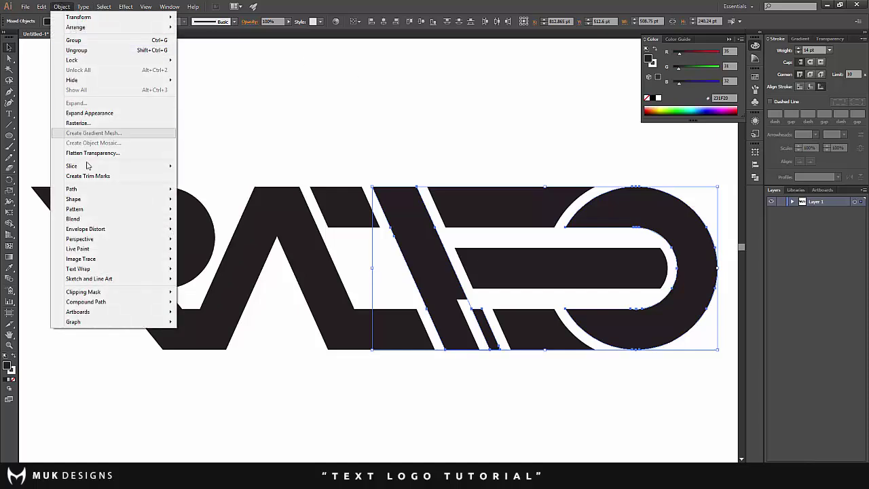
mouse_move(91, 189)
left_click(207, 212)
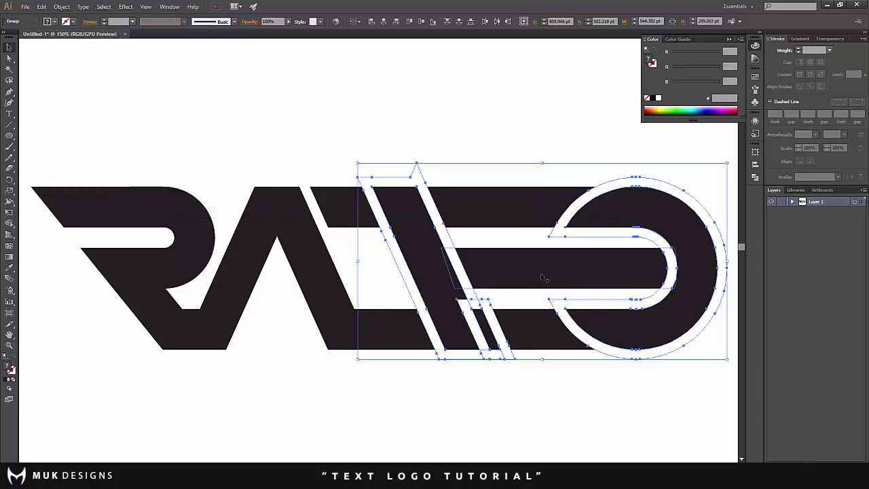
- Trim the middle bar's left end along the stem's outline and clear surplus outline pieces at the stem's foot with Shape Builder
scroll(468, 304, "up", 3)
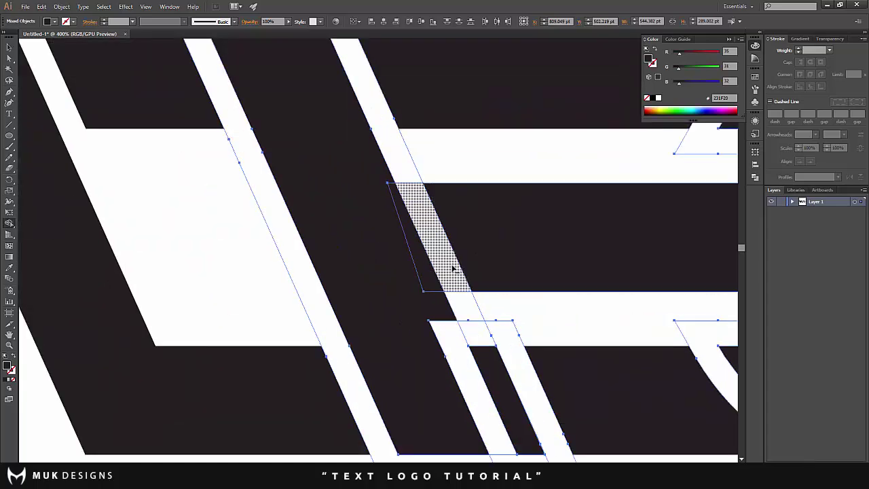
scroll(467, 306, "down", 3)
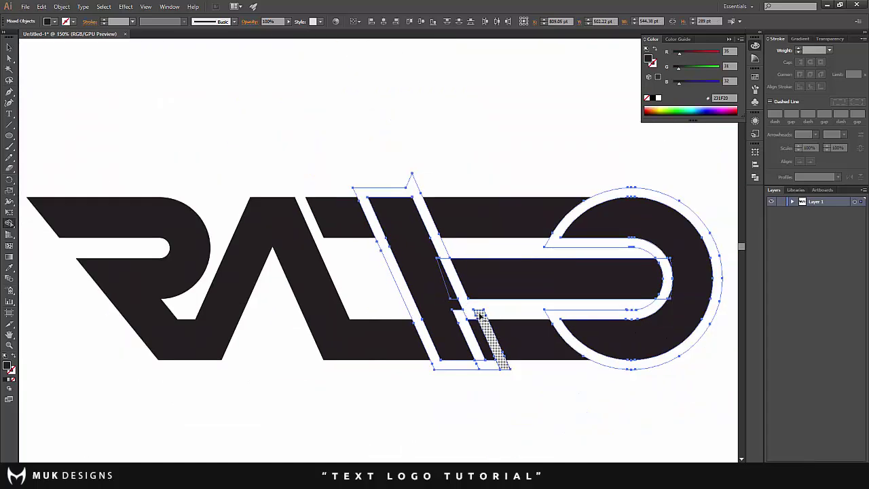
left_click_drag(463, 316, 486, 363)
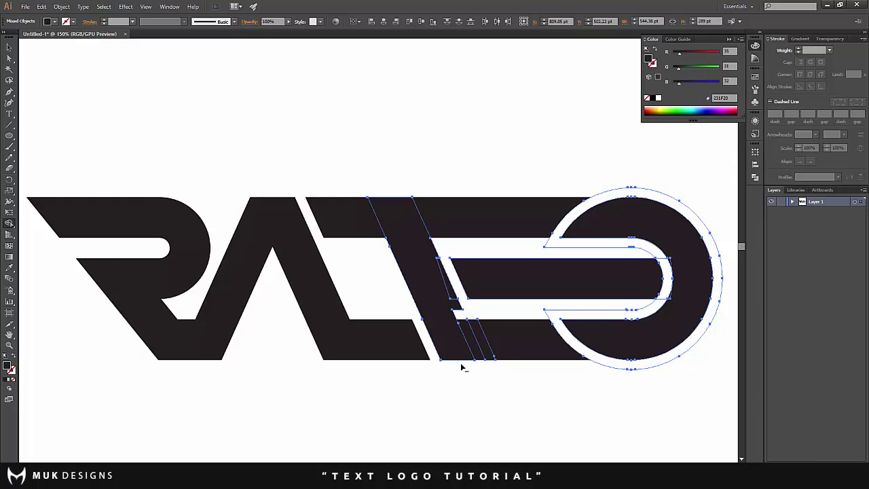
left_click(668, 281, "alt")
left_click(658, 252, "alt")
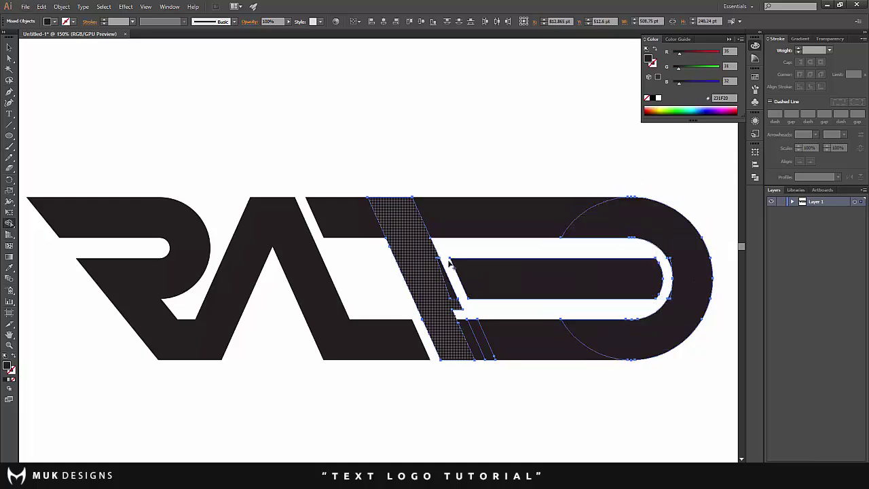
key("ctrl+z")
key("ctrl+z")
key("ctrl+z")
key("ctrl+z")
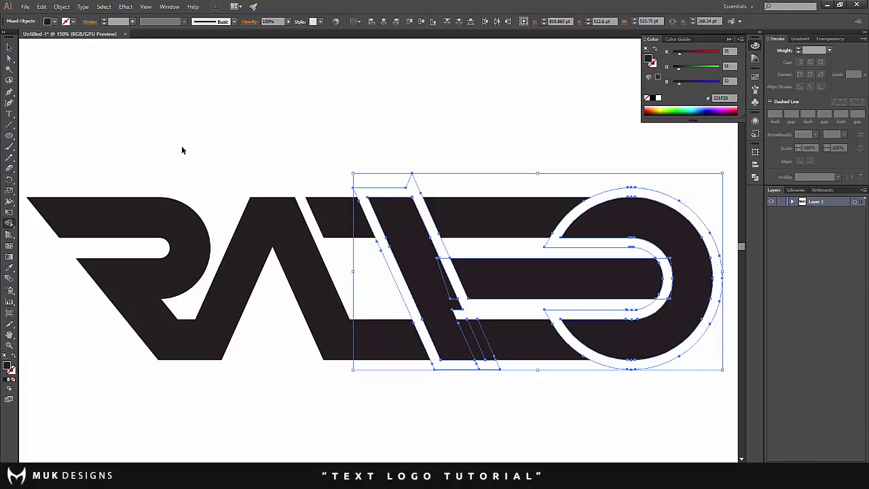
- Delete the remaining white outline pieces around the T's stem and the rounded end piece with Shape Builder
left_click(562, 332, "alt")
left_click(445, 251)
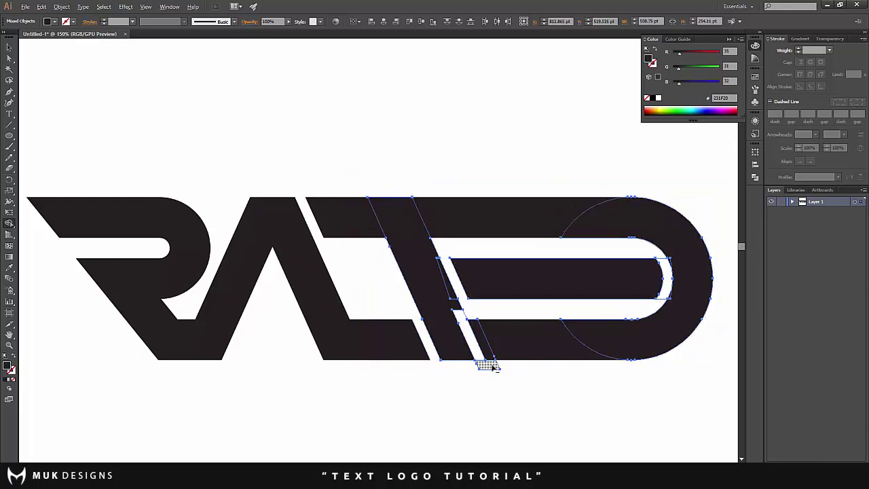
left_click(669, 284, "alt")
left_click(10, 50)
left_click(303, 123)
- Fill the leftover white slit at the foot of the T's stem using Shape Builder, joining it to the stem
scroll(325, 128, "down", 2)
scroll(394, 143, "up", 2)
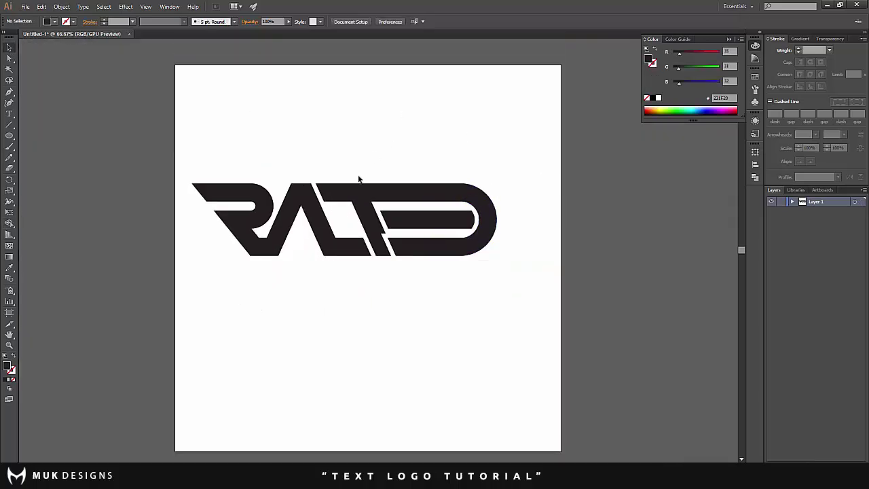
scroll(382, 222, "up", 2)
left_click(377, 271)
left_click(10, 224)
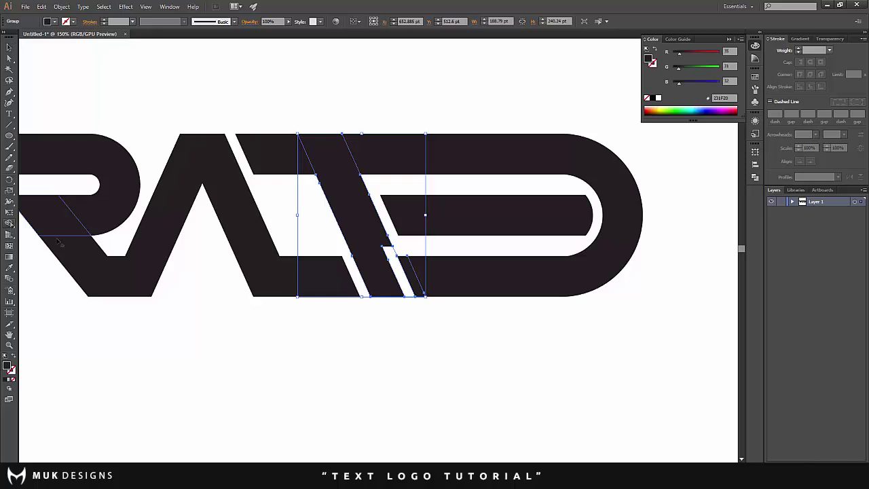
left_click(398, 279)
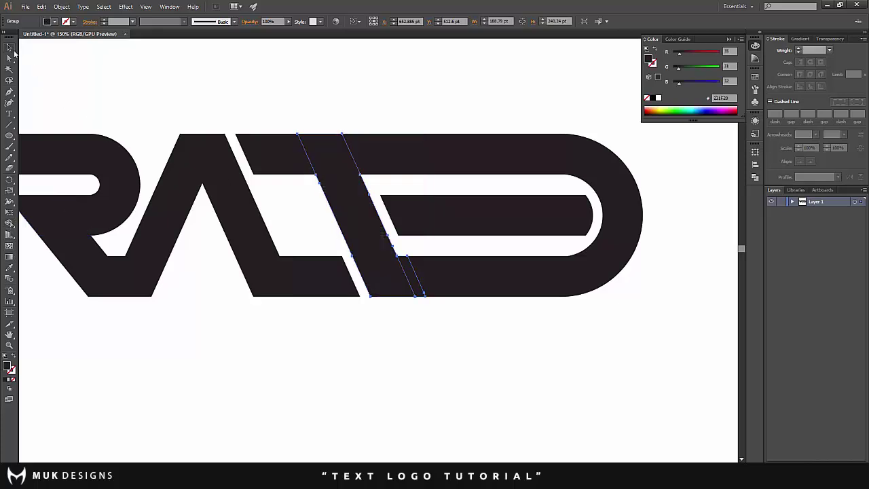
left_click(9, 49)
left_click(384, 122)
- Examine the whole lettering, especially how the T's stem and the rounded last letter read together
scroll(410, 141, "down", 3)
scroll(186, 161, "up", 2)
scroll(220, 132, "up", 2)
scroll(588, 258, "down", 2)
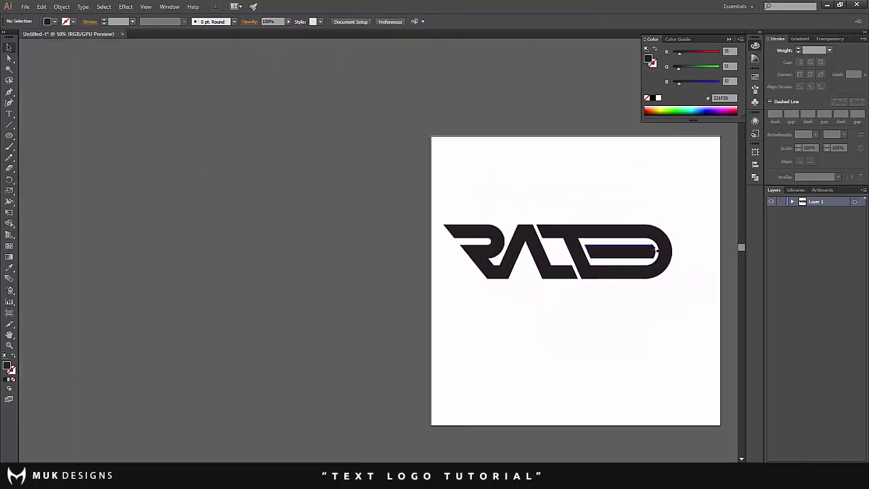
scroll(654, 250, "up", 2)
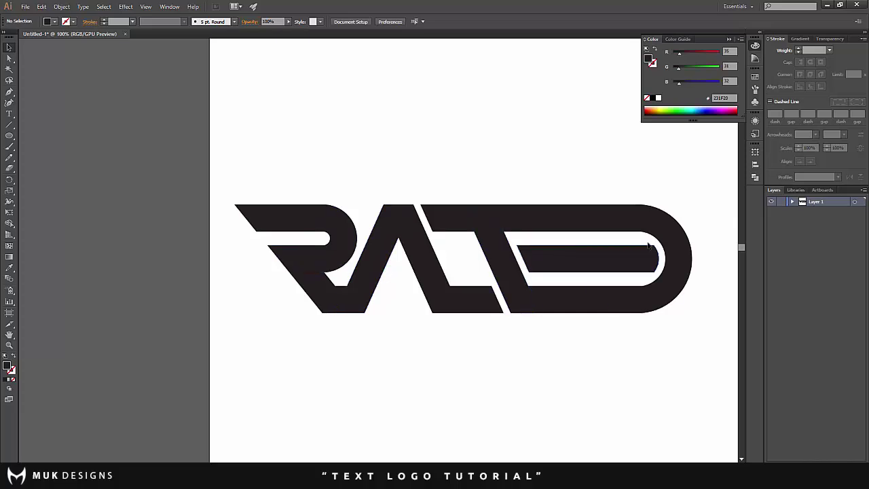
scroll(648, 245, "down", 2)
scroll(688, 244, "up", 2)
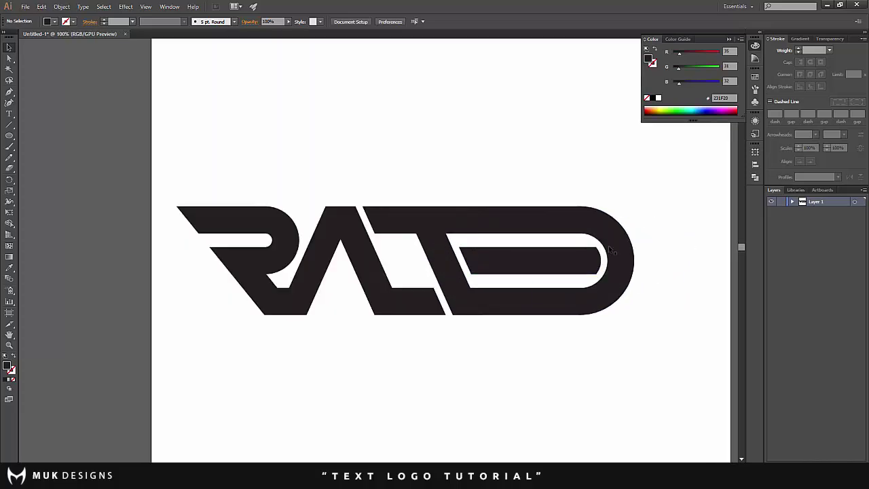
scroll(525, 246, "up", 1)
scroll(462, 241, "up", 1)
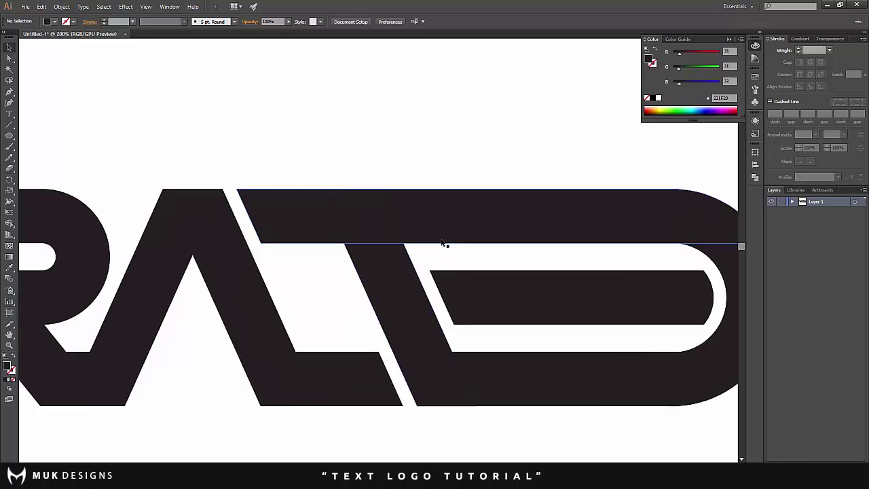
- Give the T's slanted stem a 14 pt stroke aligned to the outside
left_click(419, 273)
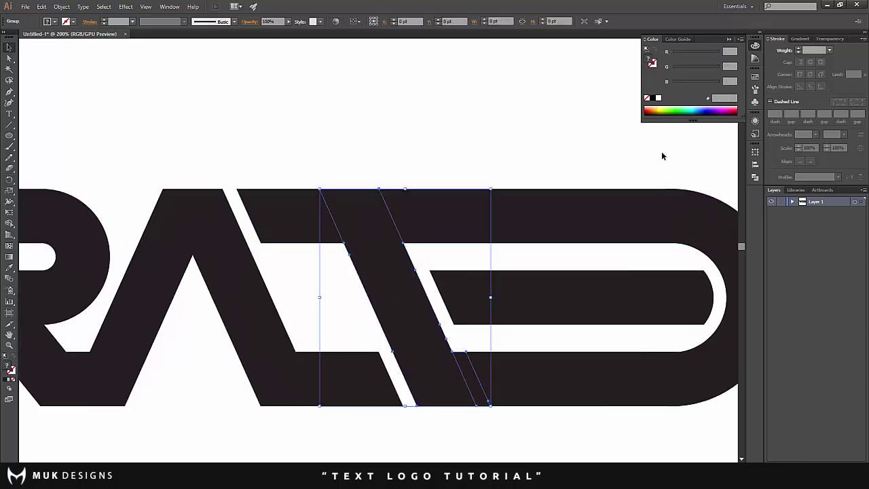
left_click(798, 49)
left_click(799, 48)
left_click(799, 49)
left_click(799, 49)
left_click(798, 49)
left_click(798, 49)
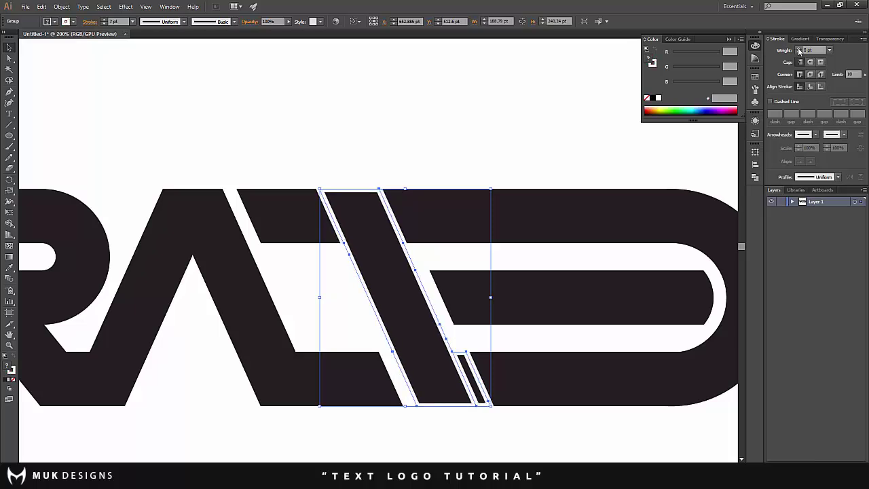
left_click(799, 49)
left_click(822, 86)
left_click(800, 50)
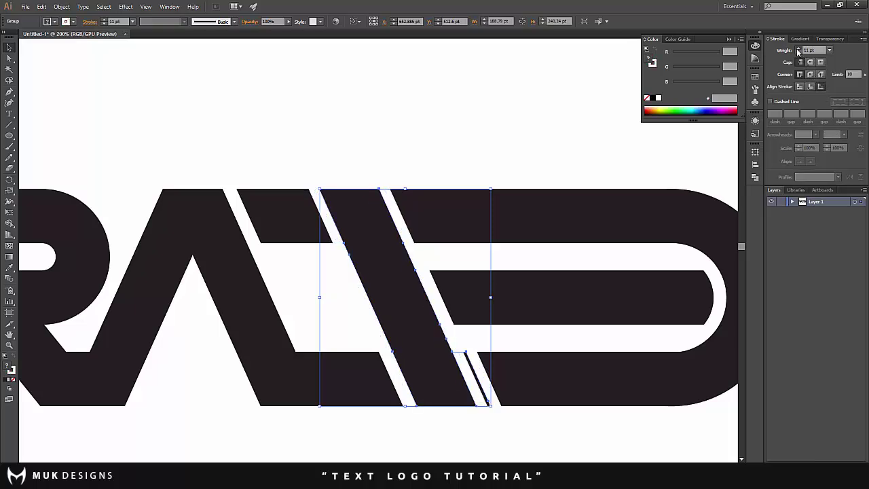
left_click(799, 51)
left_click(800, 51)
left_click(799, 51)
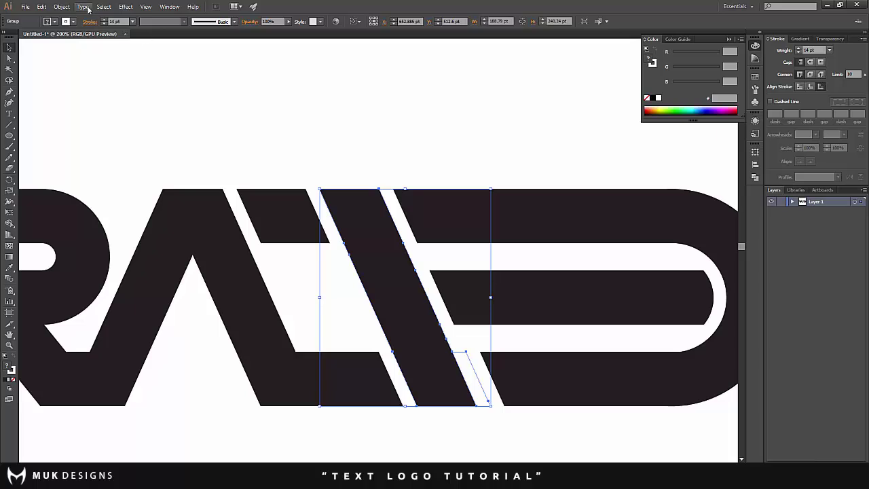
- Convert the stem's stroke to shapes with Outline Stroke
left_click(62, 7)
mouse_move(102, 189)
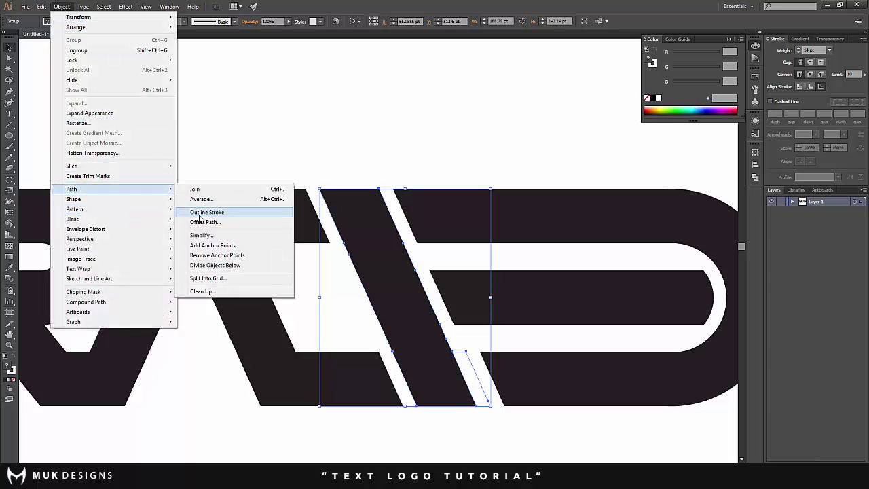
left_click(201, 216)
- Cut the top bar along the stem's right edge with Shape Builder and merge its left part with the stem
left_click(417, 229, "shift")
key("shift+m")
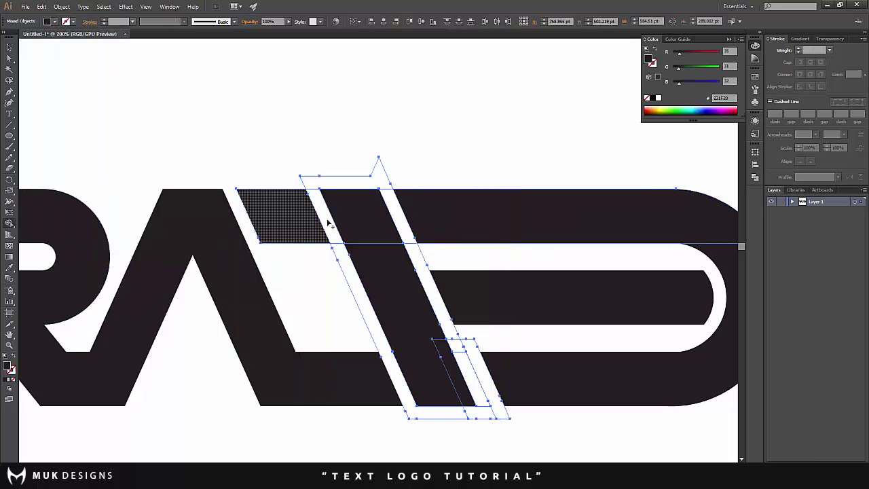
left_click(399, 218, "alt")
left_click(384, 184, "alt")
left_click(347, 262, "alt")
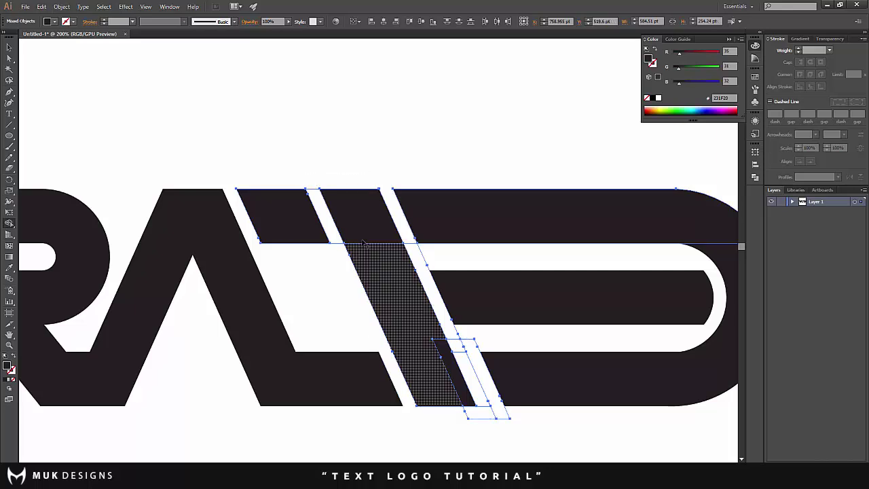
left_click_drag(359, 220, 285, 217)
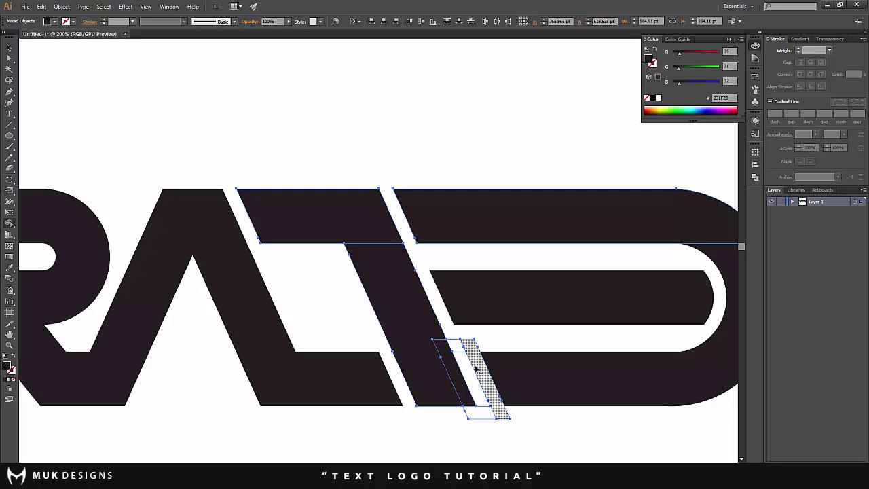
- Remove the surplus outline at the stem's foot and merge the remaining foot pieces into the stem with Shape Builder
left_click(483, 412, "alt")
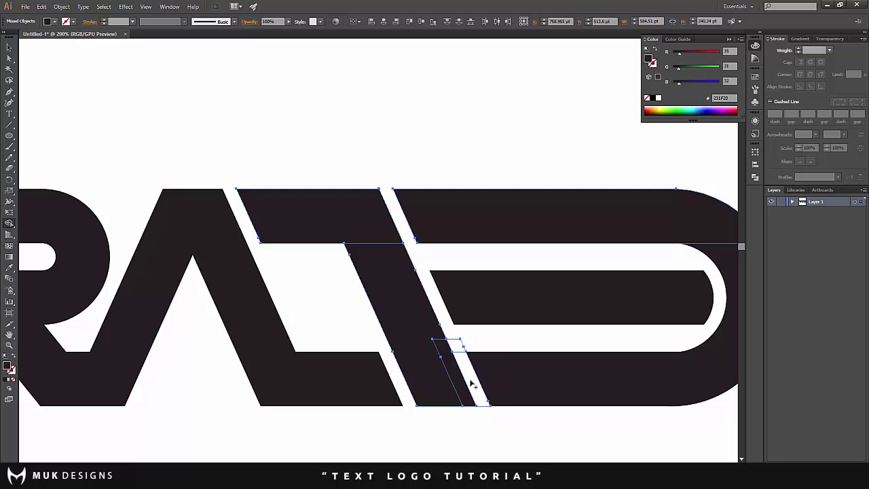
left_click_drag(464, 376, 436, 373)
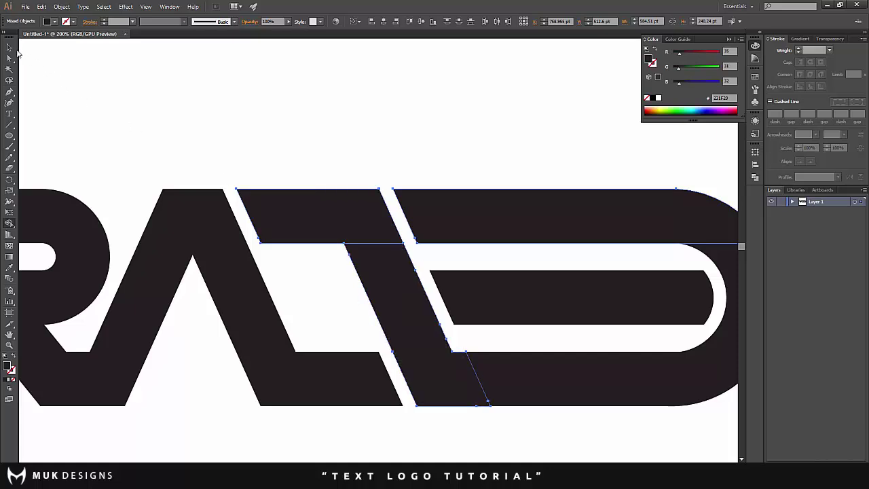
left_click(10, 47)
left_click(279, 150)
- Examine the finished lettering from the slanted R to the rounded last letter, checking the gaps and edges
scroll(292, 163, "down", 3)
scroll(133, 247, "up", 1)
scroll(132, 245, "up", 2)
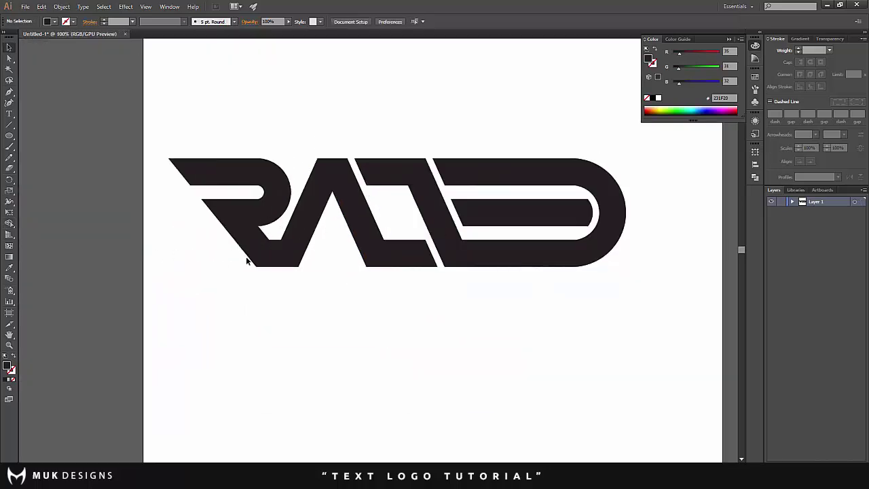
left_click_drag(171, 122, 554, 258)
left_click(206, 262)
scroll(206, 262, "up", 2)
scroll(231, 266, "down", 2)
scroll(214, 258, "up", 2)
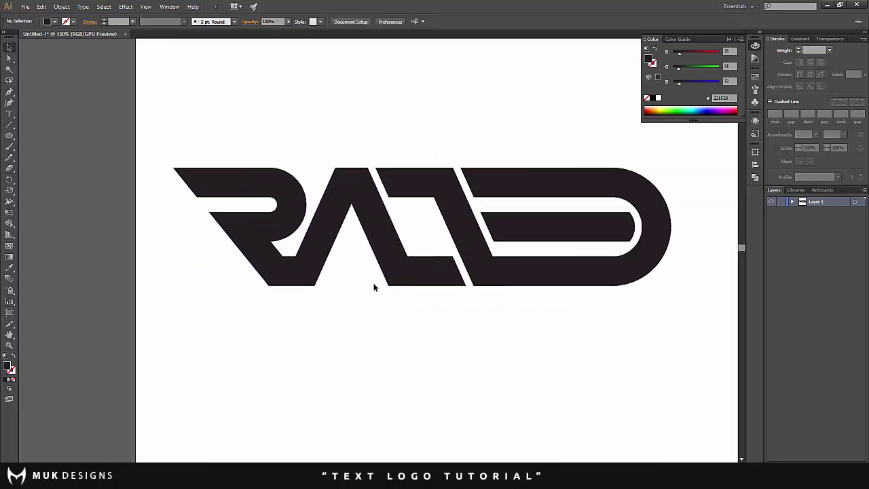
scroll(374, 285, "up", 1)
scroll(389, 251, "up", 1)
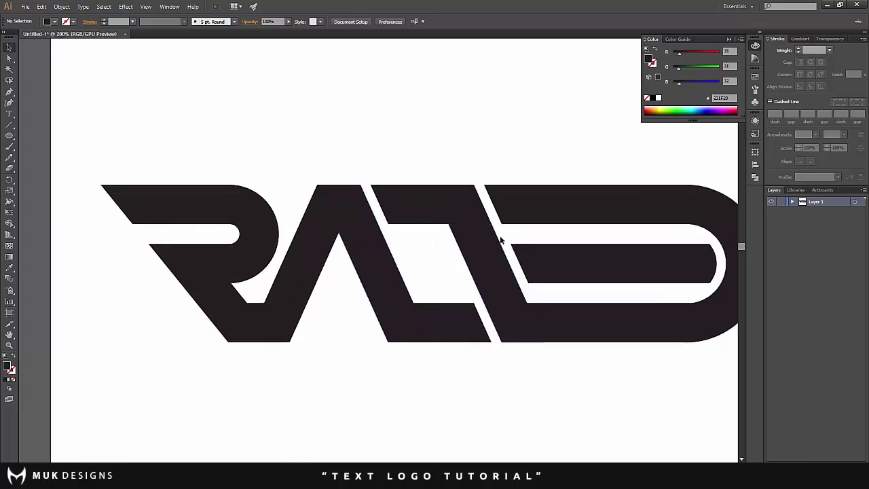
scroll(173, 206, "up", 1)
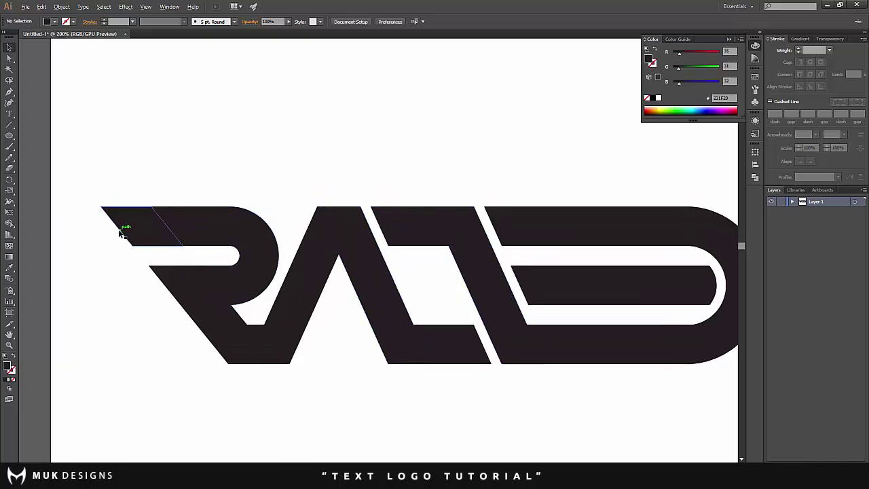
scroll(120, 233, "up", 2)
scroll(355, 204, "down", 4)
scroll(531, 221, "up", 2)
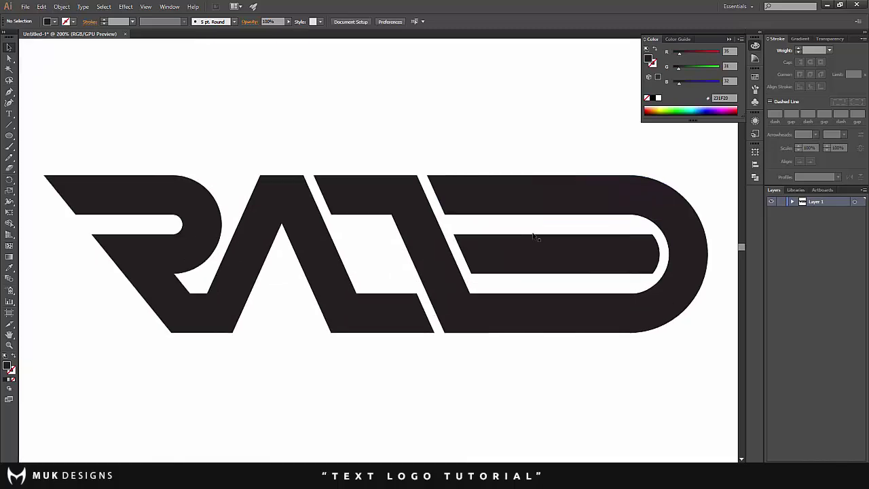
- Move the whole logo to the upper part of the artboard, roughly centred horizontally
left_click(11, 136)
scroll(137, 123, "down", 1)
left_click_drag(71, 110, 623, 340)
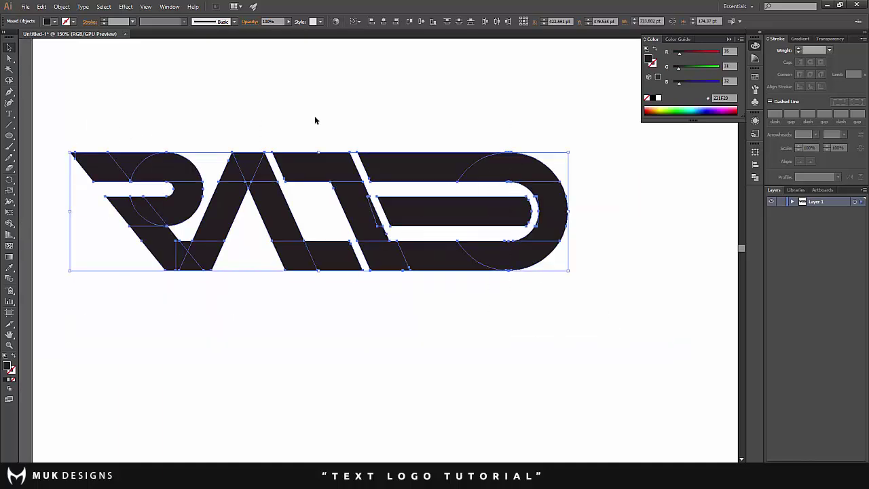
scroll(253, 151, "down", 3)
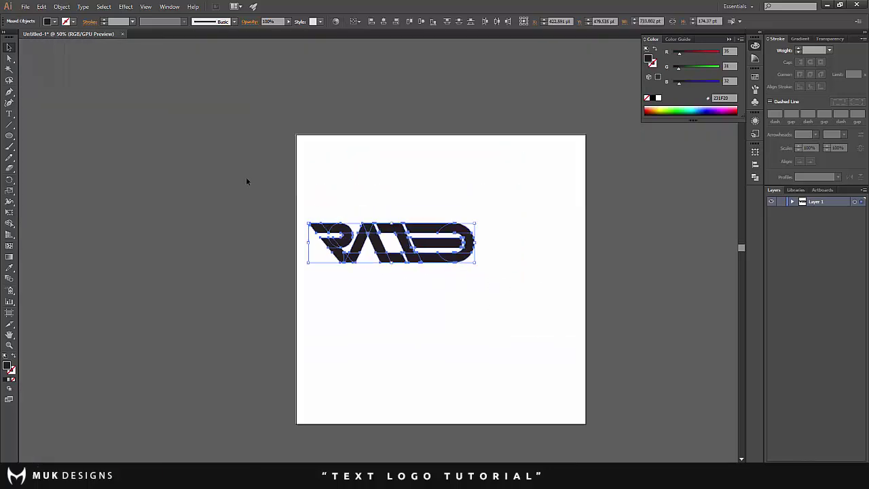
left_click(9, 49)
left_click_drag(258, 180, 538, 342)
left_click_drag(422, 243, 450, 176)
left_click(421, 279)
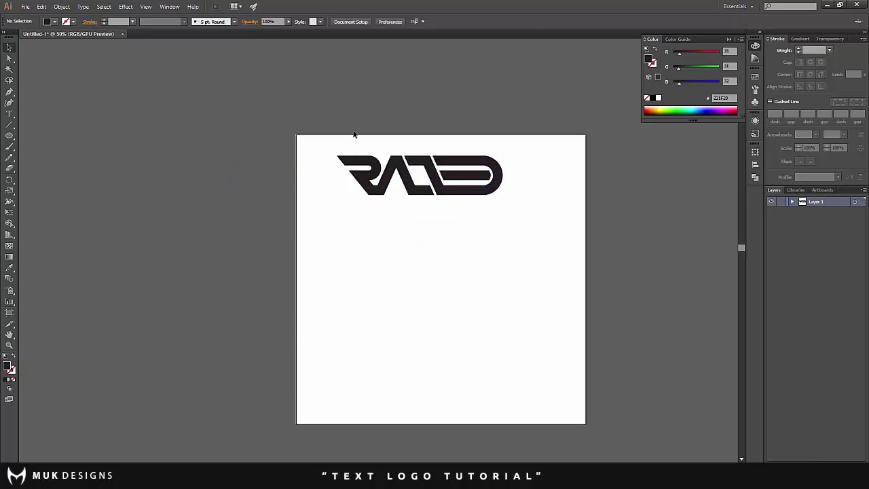
- Place a copy of the whole logo directly below the original on the artboard
left_click_drag(330, 136, 458, 285)
left_click(493, 322)
scroll(469, 295, "up", 1)
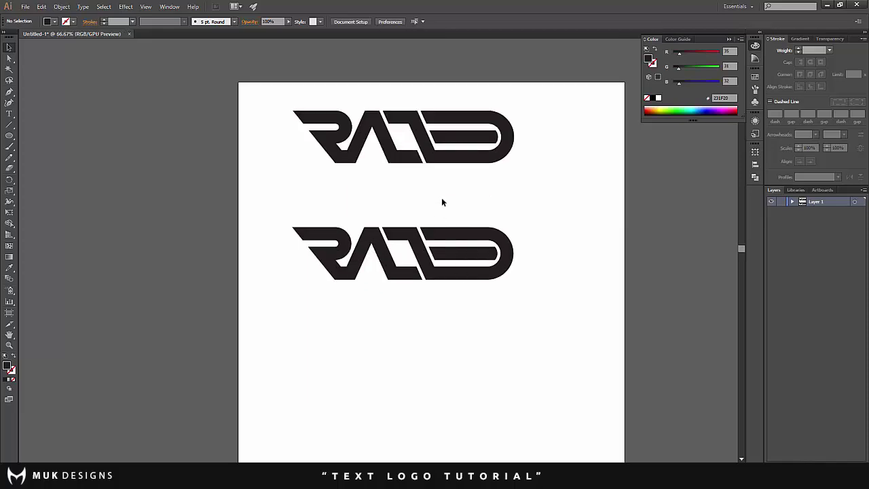
- Move the upper logo off the artboard to its upper left as a spare copy
left_click_drag(449, 144, 94, 60)
scroll(305, 163, "up", 1)
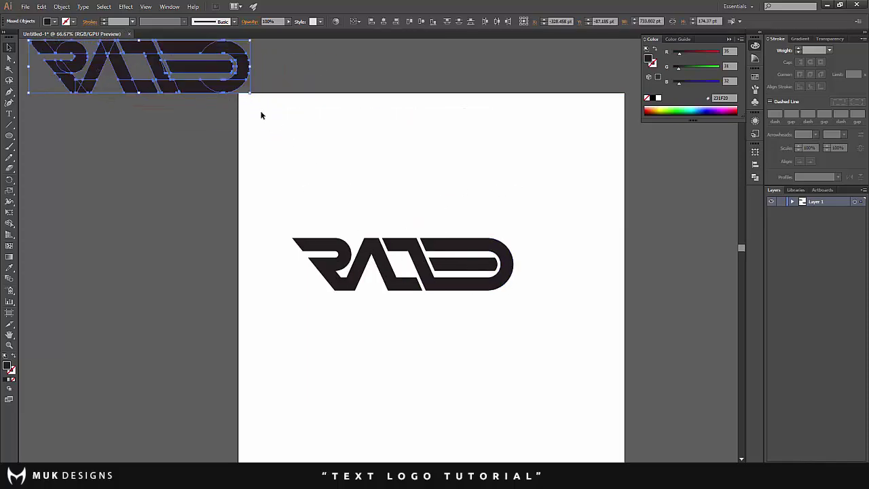
left_click_drag(169, 71, 150, 57)
left_click(356, 193)
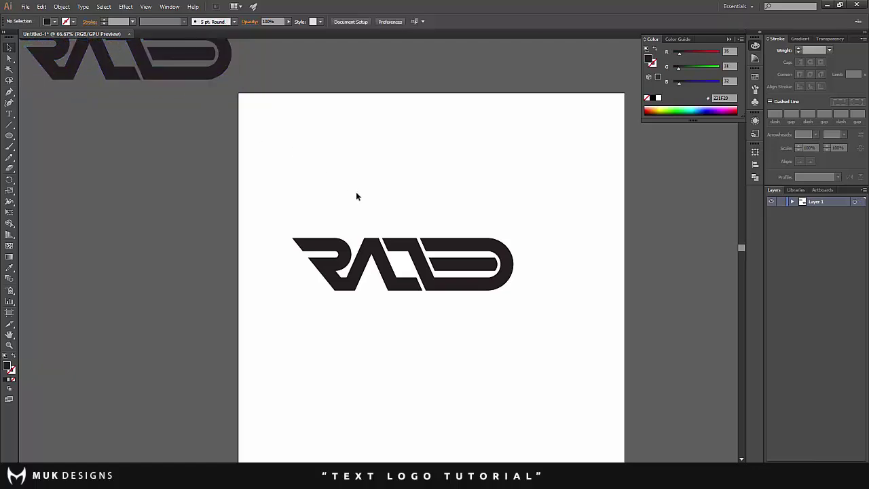
- Merge all overlapping pieces of the logo on the artboard with the Pathfinder Unite operation
scroll(420, 252, "up", 2)
left_click_drag(87, 142, 653, 387)
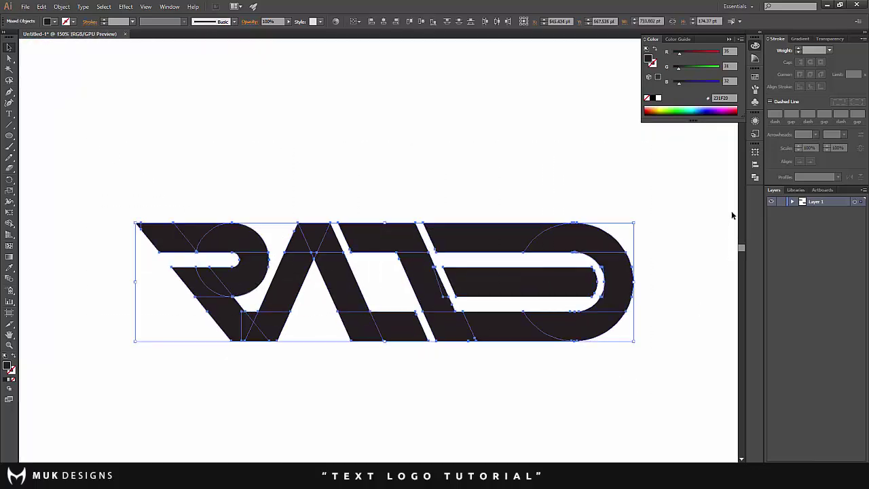
left_click(755, 179)
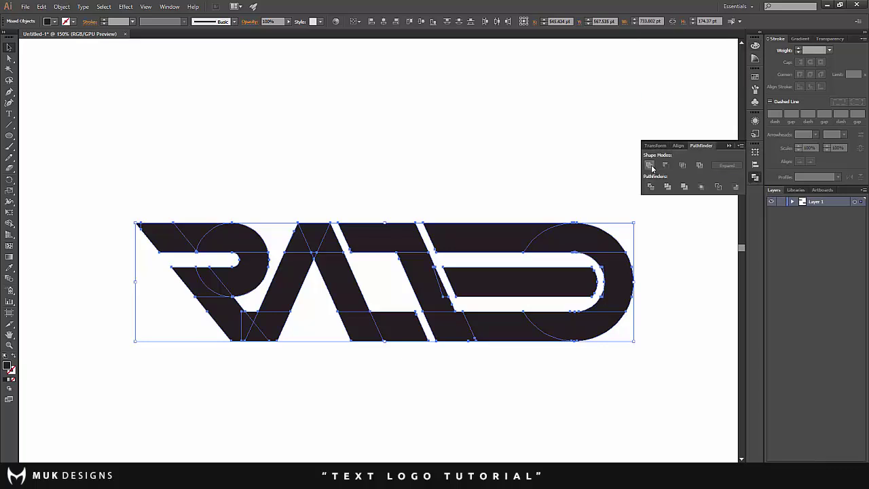
left_click(650, 166)
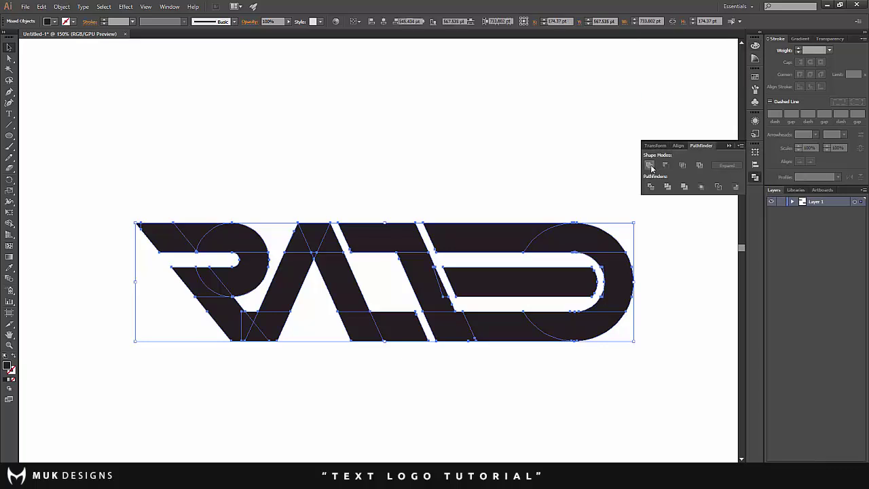
left_click(466, 158)
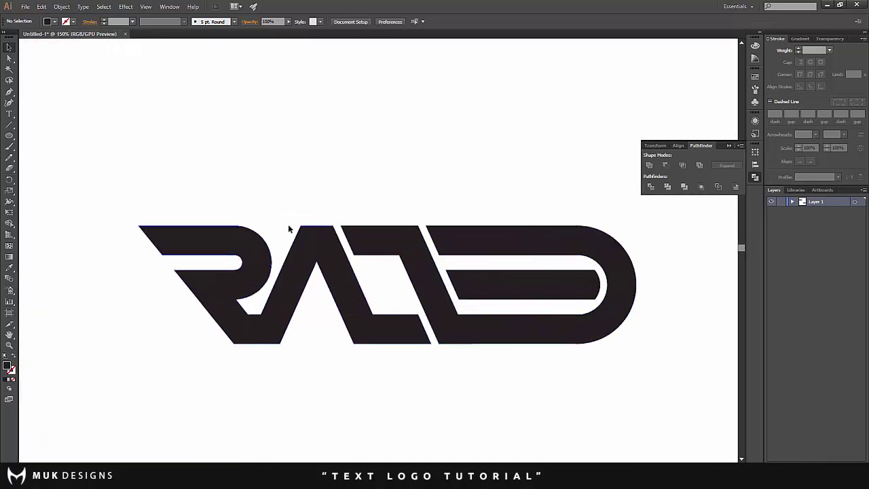
- Shift the united logo slightly to the right on the artboard and deselect it
left_click(307, 239)
left_click(318, 284)
left_click(333, 259)
left_click(392, 265)
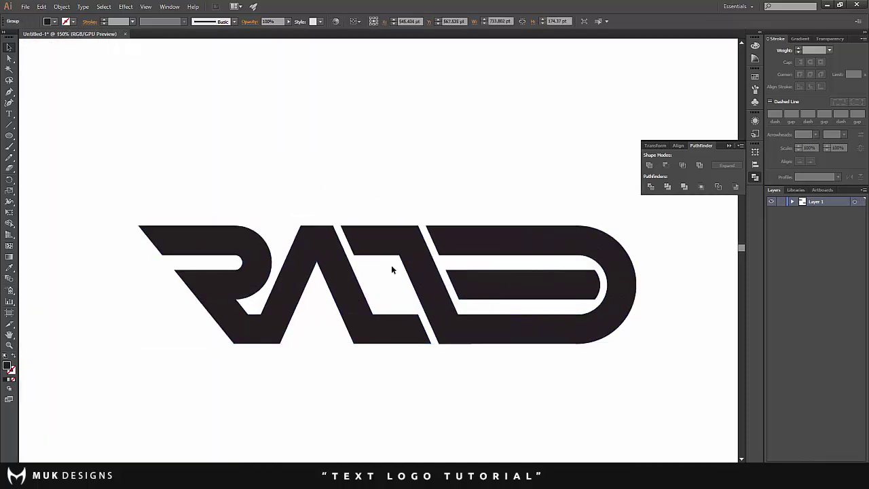
left_click(391, 250)
left_click_drag(389, 248, 425, 230)
left_click(404, 221)
left_click(411, 182)
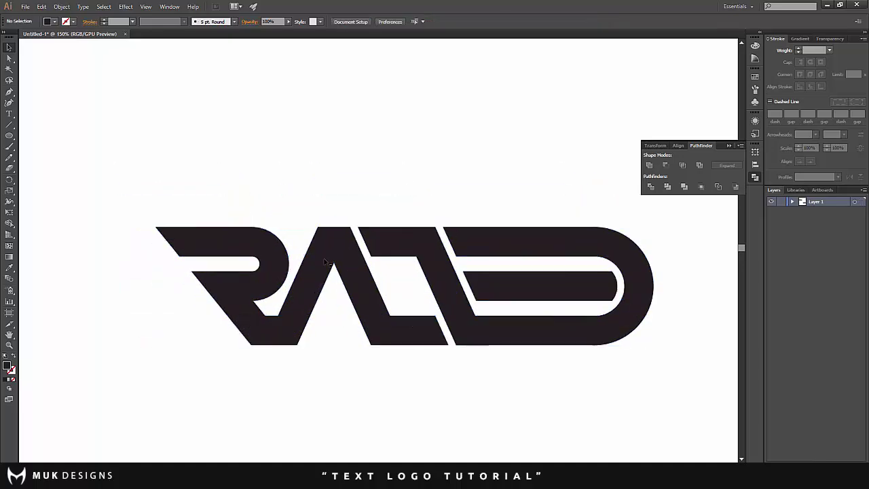
- Draw a circle about 43.5 pt in diameter and fit it into the lower-left corner of the T's upper bar
left_click(9, 137)
scroll(385, 243, "up", 2)
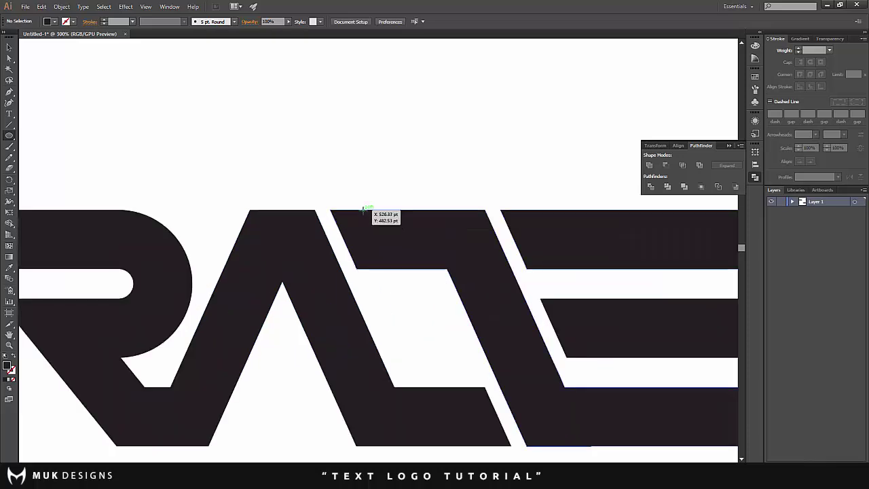
left_click_drag(363, 208, 409, 268)
scroll(305, 130, "up", 3)
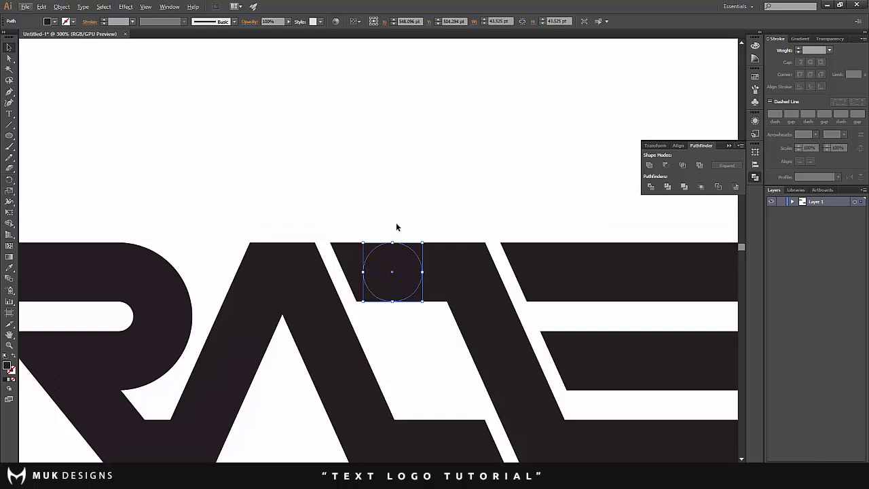
left_click(397, 225)
scroll(393, 253, "up", 2)
scroll(392, 261, "up", 2)
left_click_drag(405, 308, 378, 312)
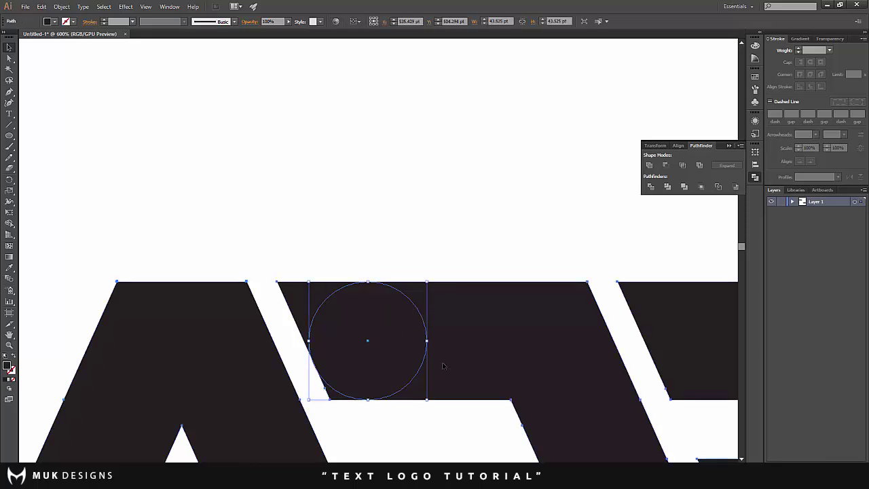
- Round the lower-left corner of the T's upper bar by removing the piece outside the circle with the Shape Builder
key("ctrl+a")
scroll(442, 366, "down", 3)
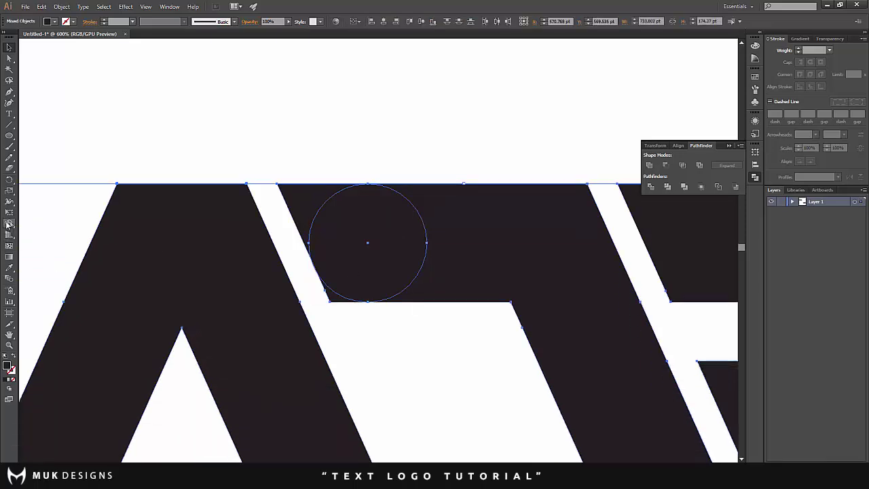
left_click(7, 225)
scroll(322, 329, "up", 3)
left_click(345, 245, "alt")
scroll(399, 298, "down", 5)
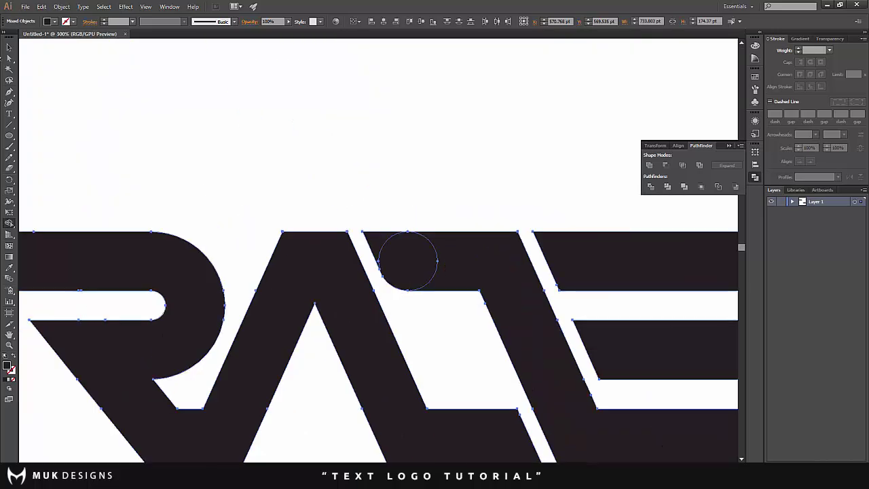
left_click(9, 49)
left_click(310, 173)
- Move the circle off the T and fit it into the upper-left corner of the A
left_click_drag(410, 260, 323, 120)
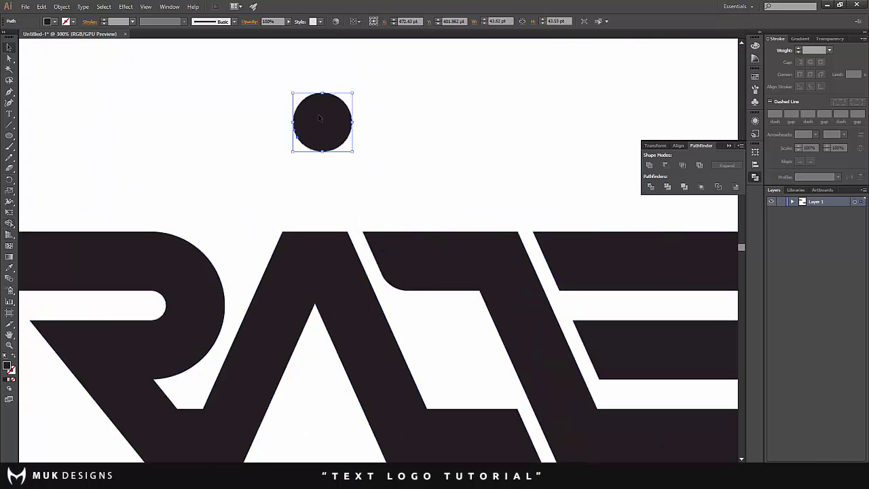
scroll(323, 119, "down", 5)
scroll(323, 119, "up", 4)
scroll(287, 122, "up", 1)
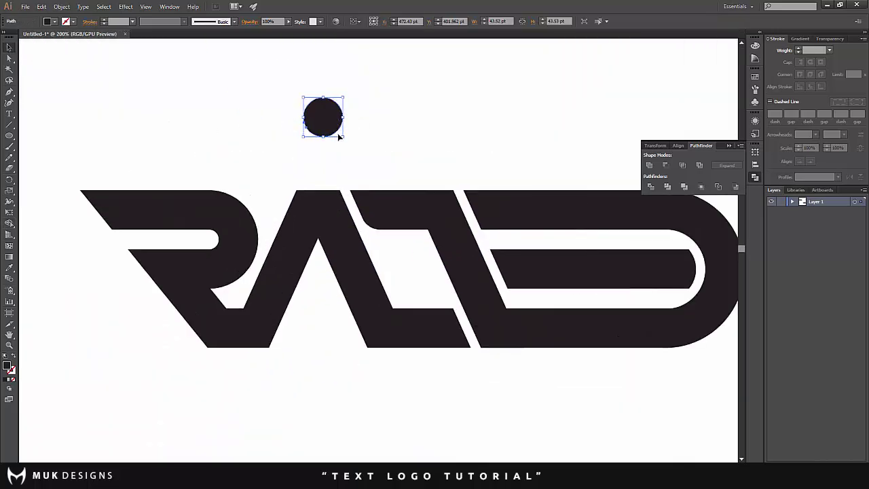
left_click_drag(327, 125, 300, 203)
scroll(299, 204, "up", 5)
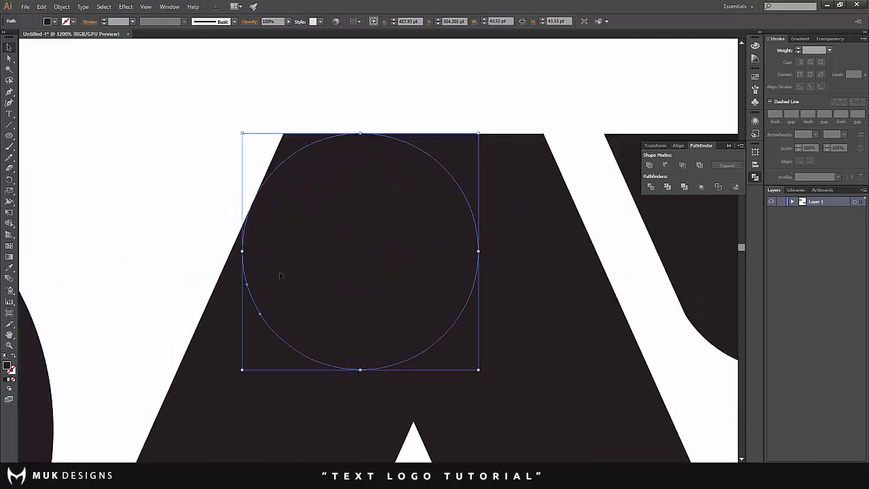
- Try to isolate the A's upper-left corner outside the circle with the Shape Builder
left_click(211, 360, "shift")
key("shift+m")
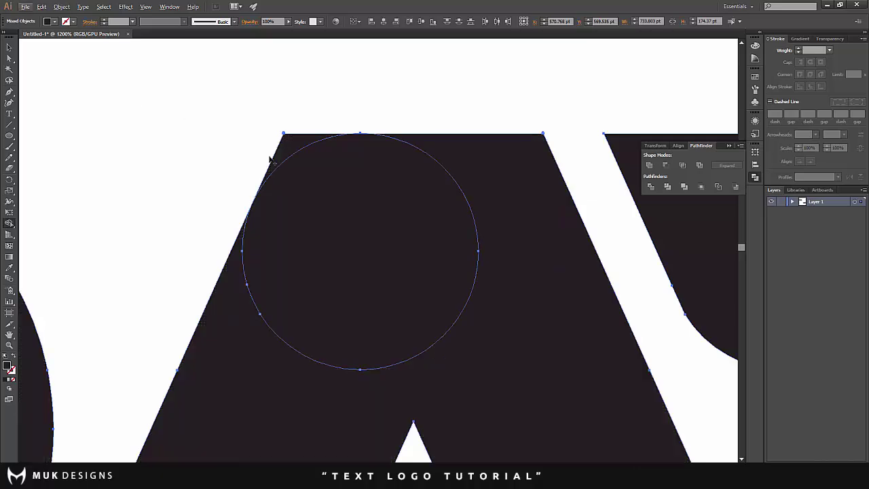
scroll(327, 203, "down", 5)
scroll(311, 219, "up", 4)
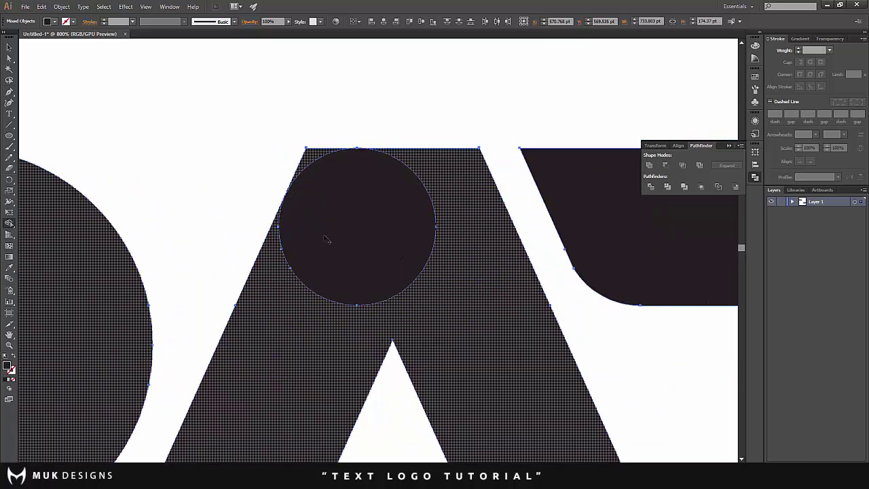
scroll(303, 173, "up", 4)
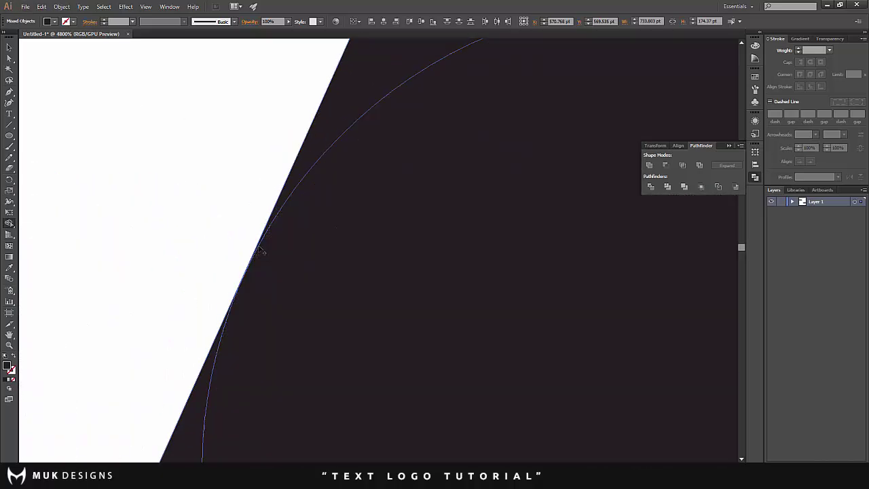
scroll(373, 210, "up", 2)
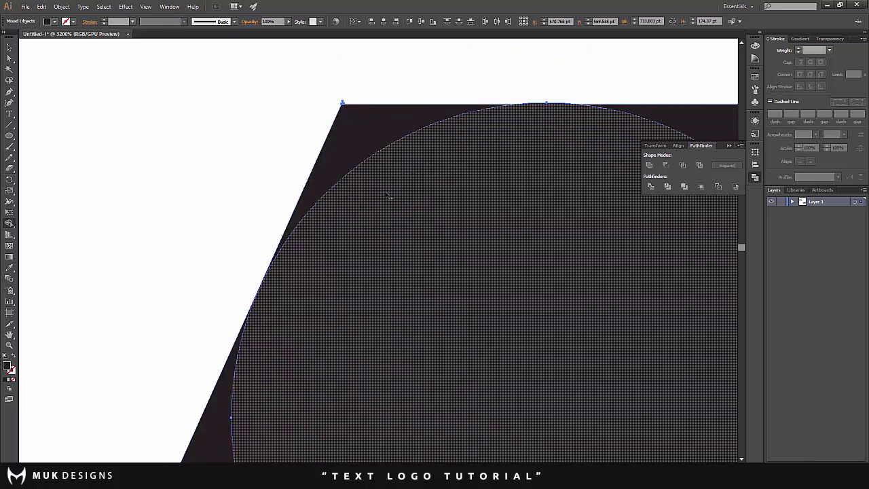
scroll(363, 140, "down", 3)
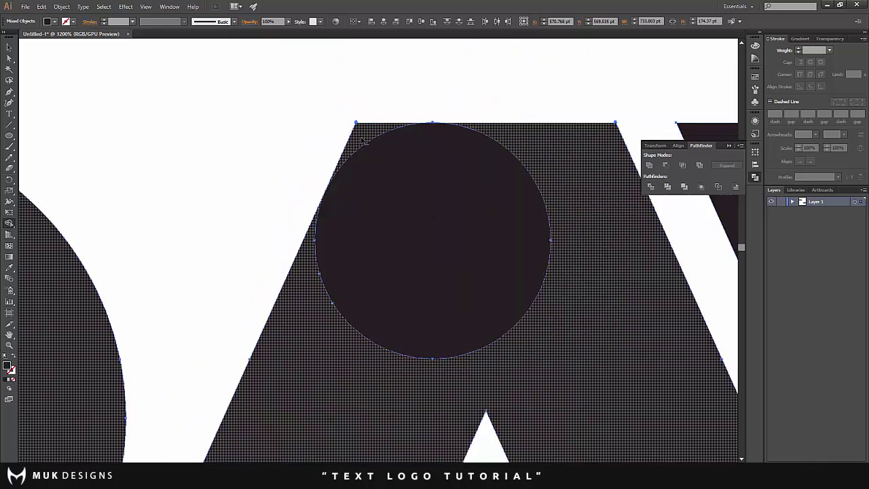
scroll(363, 141, "down", 5)
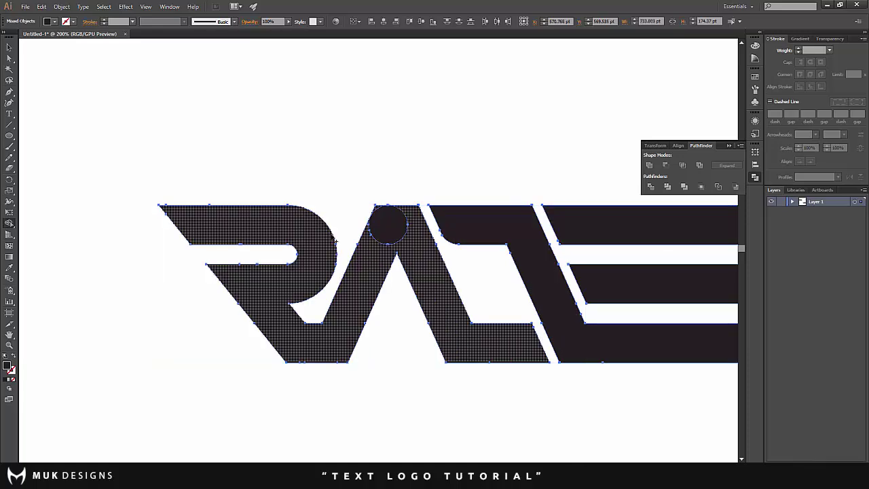
scroll(335, 241, "up", 3)
- Nudge the circle so that it touches the A's top edge and slanted left edge
left_click(9, 47)
scroll(394, 177, "up", 5)
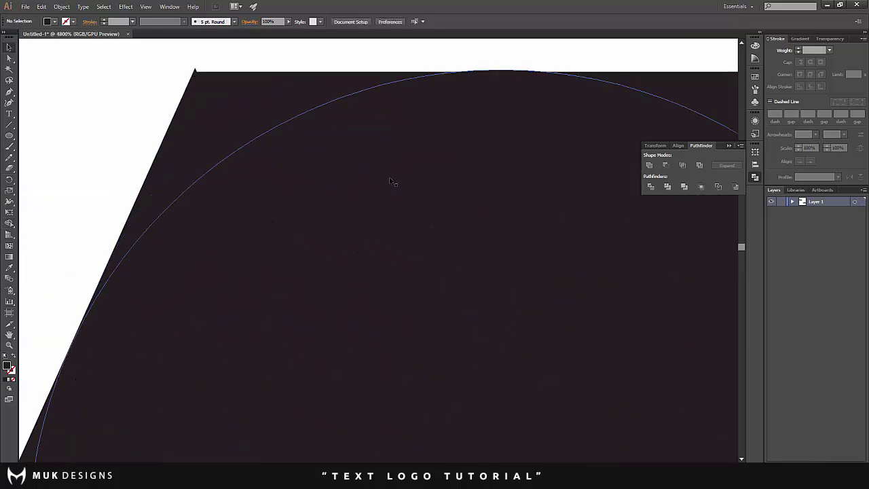
left_click(400, 182)
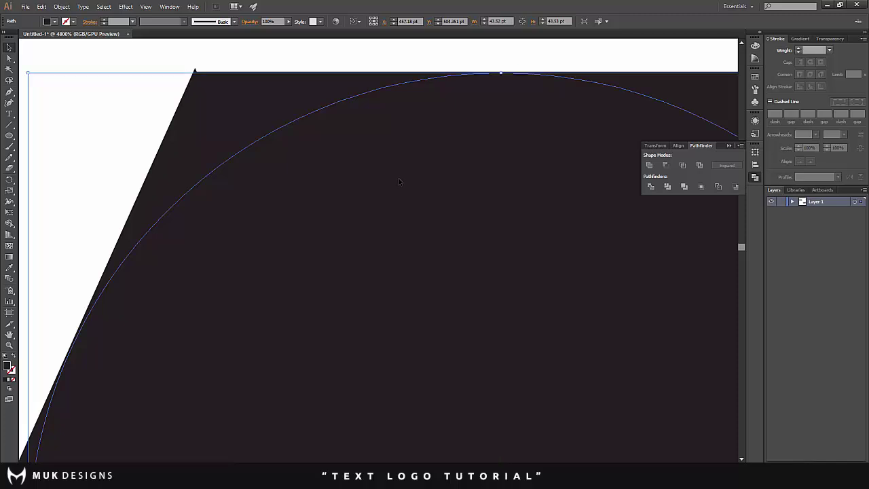
left_click_drag(398, 178, 400, 182)
scroll(401, 182, "down", 3)
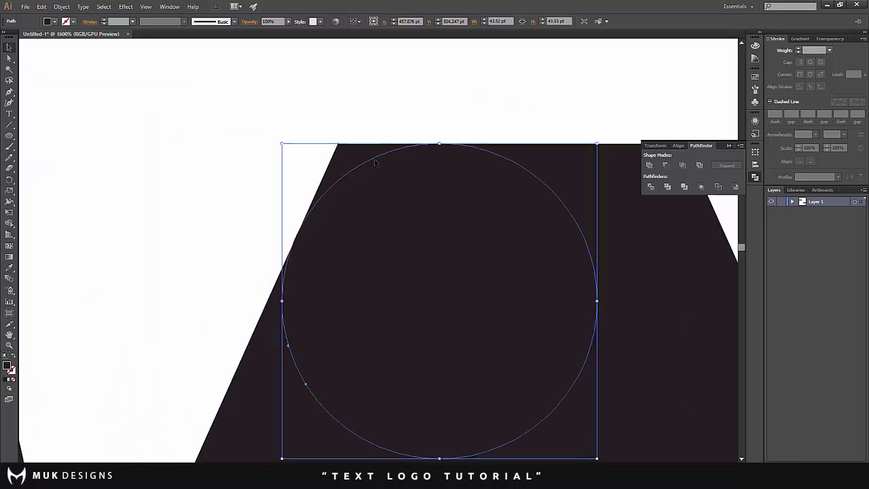
- Round the A's upper-left corner by removing the piece outside the circle with the Shape Builder
key("ctrl+a")
left_click(10, 225)
left_click(335, 171, "alt")
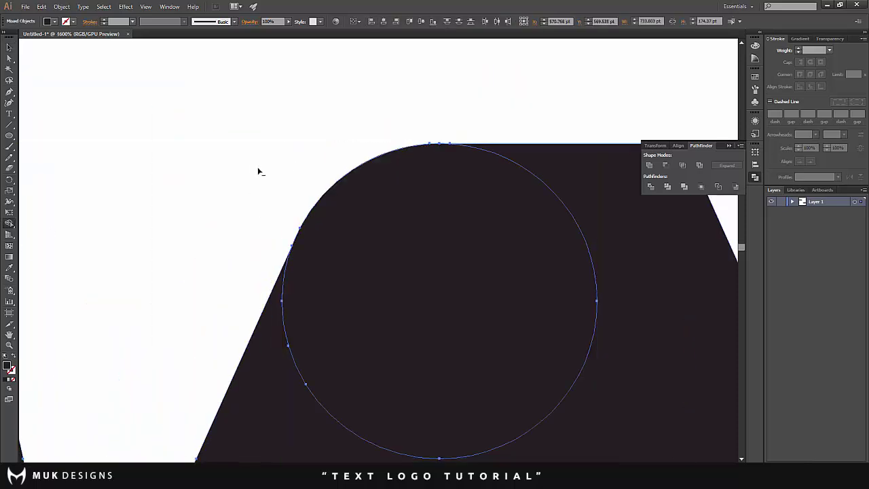
scroll(254, 168, "down", 4)
left_click(10, 48)
left_click(252, 142)
- Move the circle to the R and fit it into the lower-left corner of its upper bar
scroll(251, 142, "down", 4)
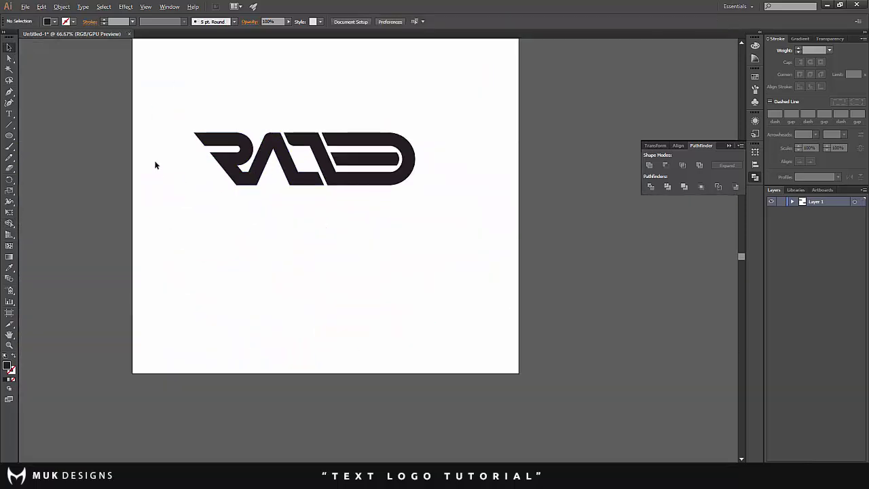
scroll(395, 138, "up", 3)
left_click_drag(435, 102, 242, 111)
scroll(243, 111, "up", 5)
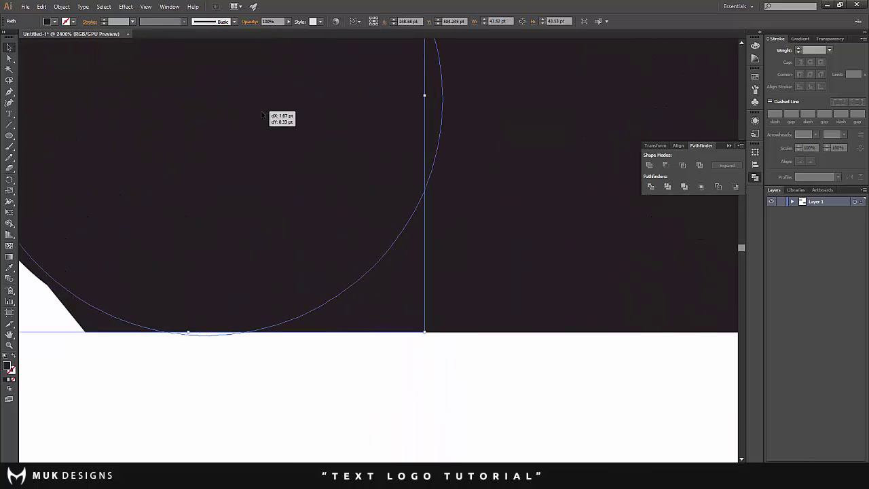
scroll(200, 132, "down", 2)
scroll(250, 151, "up", 2)
left_click_drag(249, 148, 266, 168)
scroll(250, 147, "up", 1)
scroll(265, 170, "down", 2)
- Try to isolate the lower-left corner of the R's upper bar with the Shape Builder
key("ctrl+a")
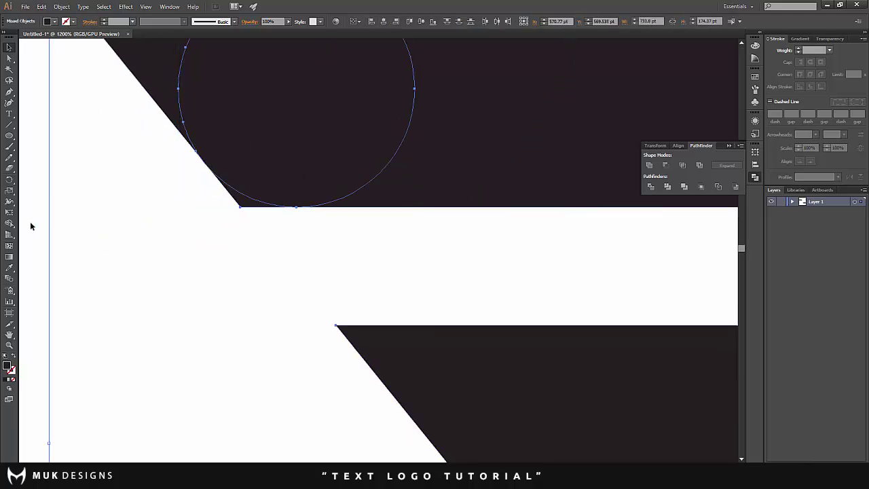
left_click(14, 224)
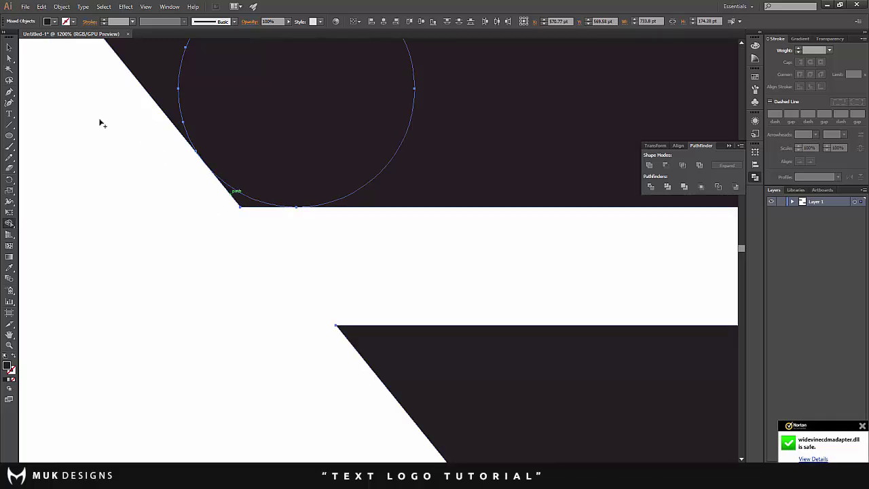
left_click(10, 48)
left_click(265, 218)
- Nudge the circle onto the bar's lower edge and trim away the R's corner outside it with the Shape Builder
scroll(286, 212, "up", 4)
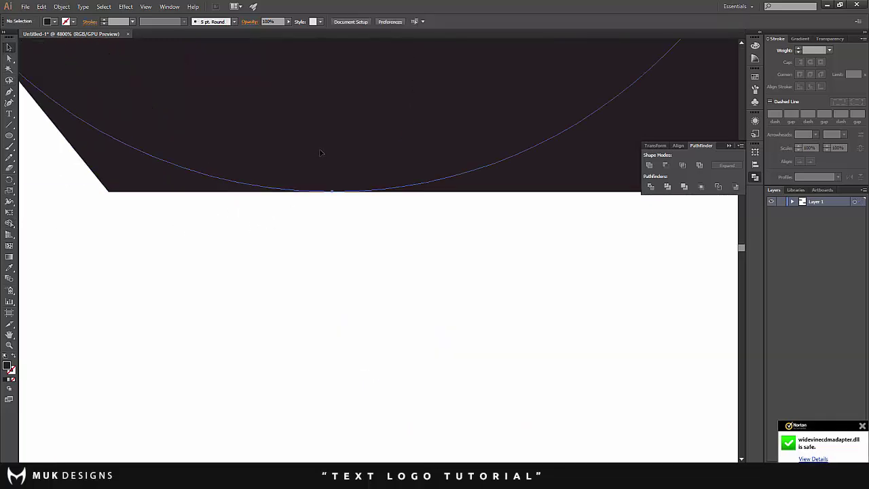
left_click_drag(321, 153, 319, 151)
scroll(319, 151, "down", 3)
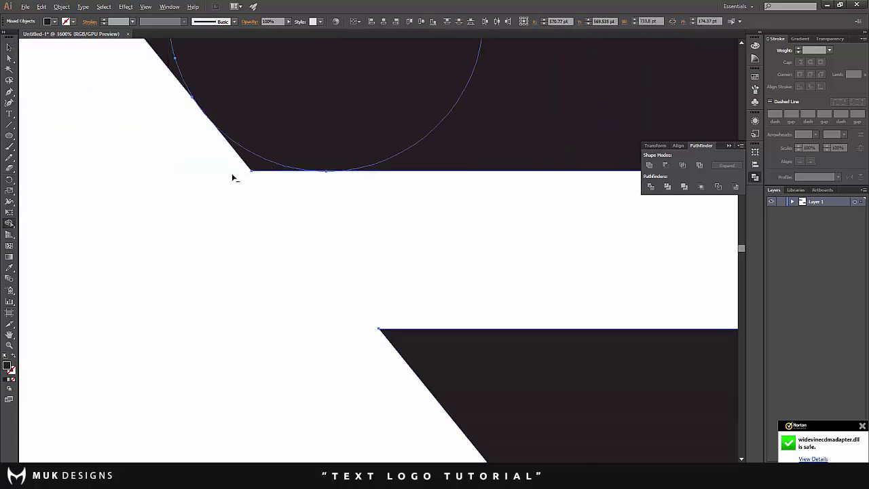
scroll(241, 171, "down", 5)
left_click(11, 48)
left_click(157, 107)
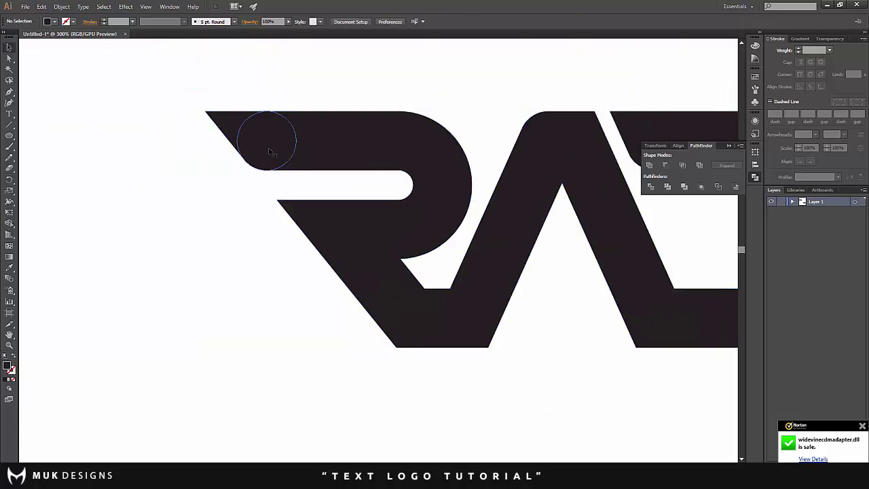
- Move the circle from the R to the lower-left corner of the last letter's upper bar
left_click_drag(268, 140, 215, 276)
scroll(215, 275, "down", 4)
scroll(368, 287, "up", 1)
scroll(260, 279, "up", 1)
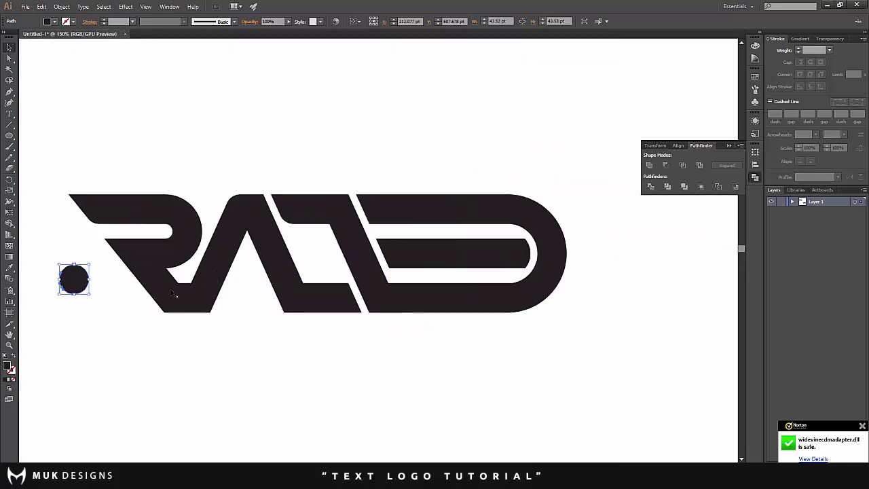
left_click_drag(80, 277, 378, 229)
scroll(382, 209, "up", 4)
- Try to isolate the corner of the last letter's upper bar outside the circle with the Shape Builder
left_click(483, 269, "shift")
left_click(9, 224)
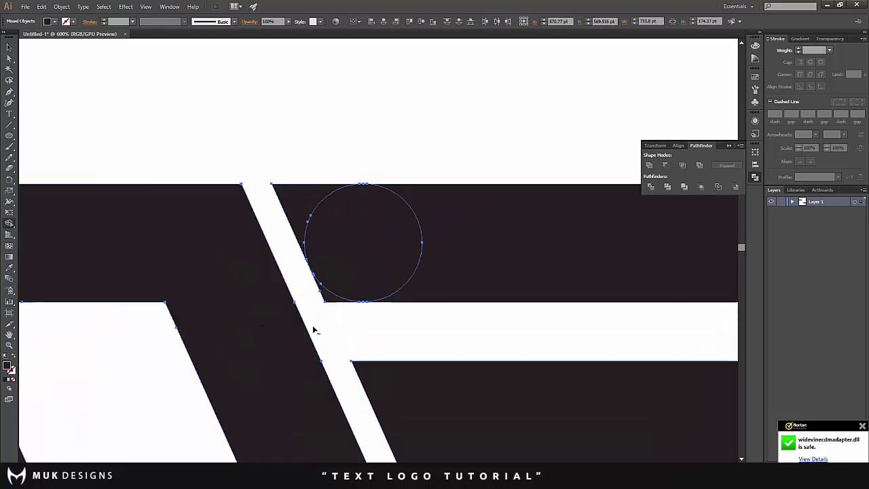
scroll(311, 330, "up", 2)
key("shift+m")
- Nudge the circle against the edges of the last letter's upper bar and trim away the corner outside it with the Shape Builder
left_click(10, 48)
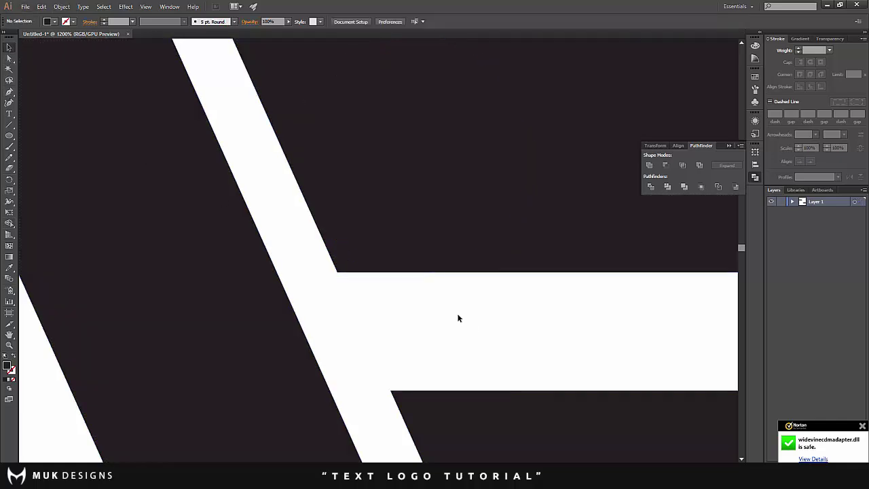
scroll(423, 243, "up", 1)
left_click_drag(423, 242, 421, 246)
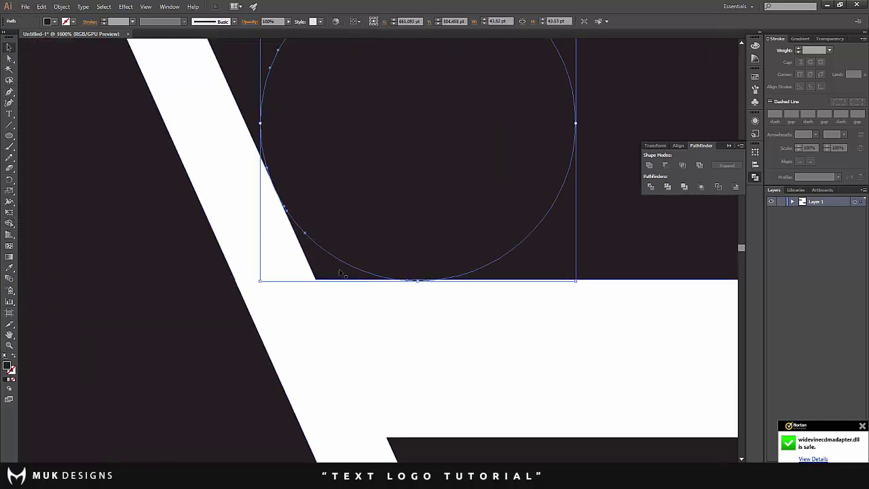
left_click(324, 271, "alt")
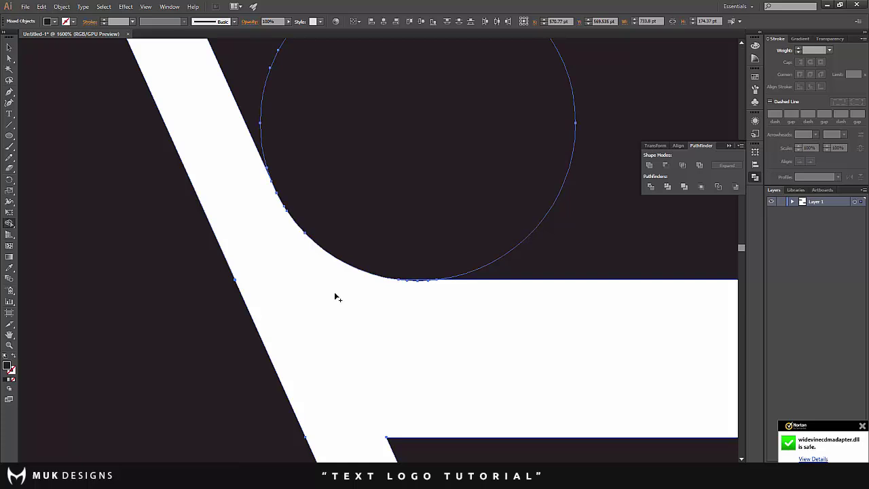
- Move the circle off the last letter into the empty area above the logo and inspect the rounded corner up close
scroll(336, 294, "down", 4)
left_click(10, 47)
left_click(235, 163)
left_click_drag(352, 234, 412, 108)
scroll(355, 297, "down", 4)
scroll(290, 295, "up", 2)
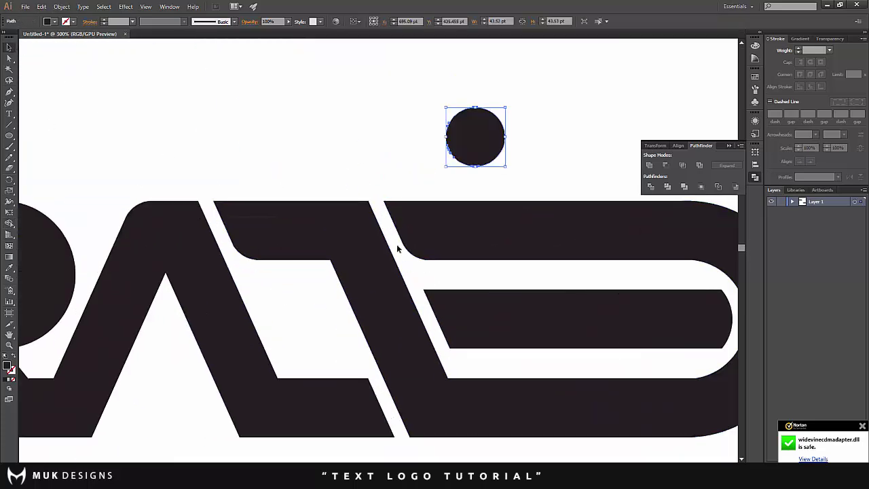
scroll(448, 275, "up", 7)
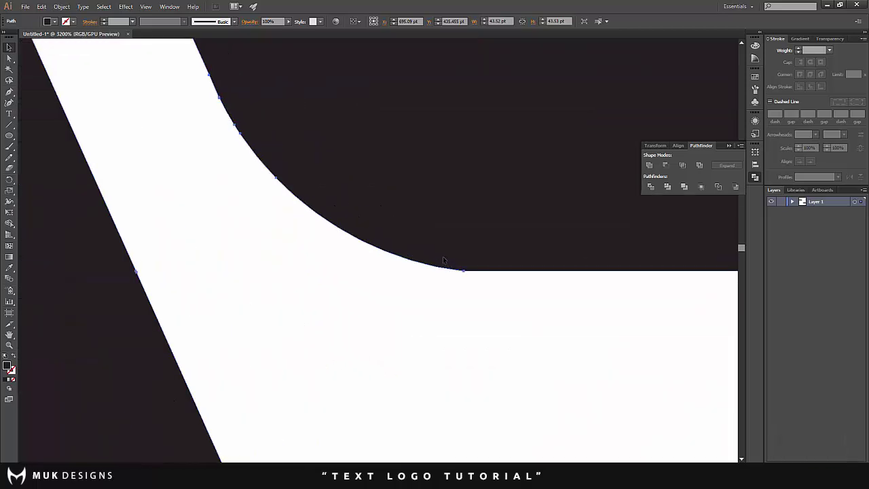
left_click(469, 288)
scroll(470, 288, "down", 7)
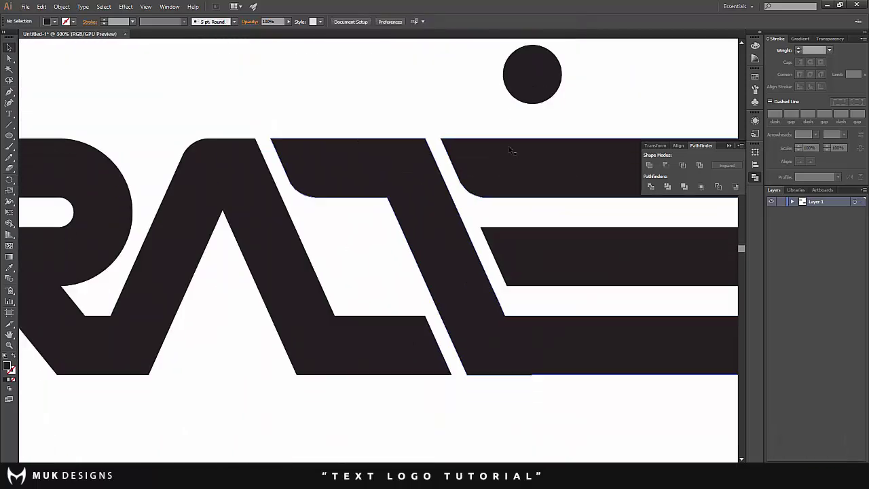
- Move the circle to the upper-right corner of the bar at the A's foot and trim the corner outside it with the Shape Builder
left_click_drag(339, 390, 390, 416)
scroll(390, 417, "down", 5)
scroll(406, 424, "up", 3)
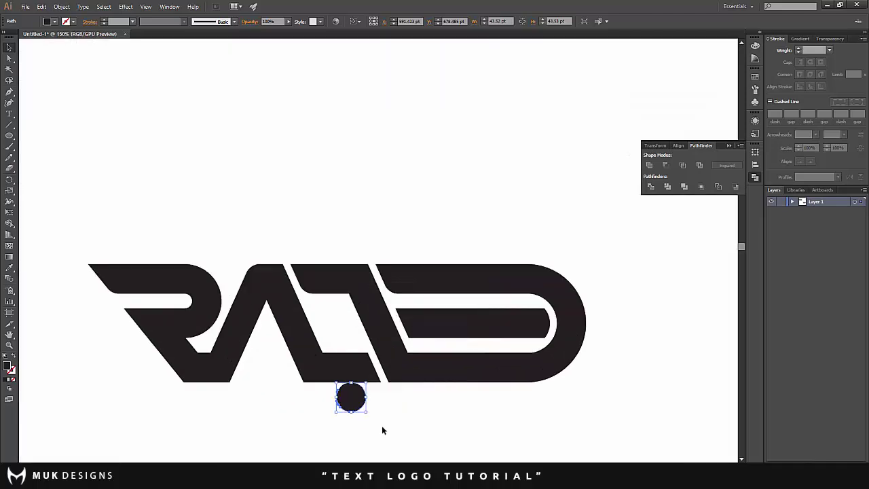
scroll(372, 415, "up", 2)
left_click_drag(338, 391, 355, 330)
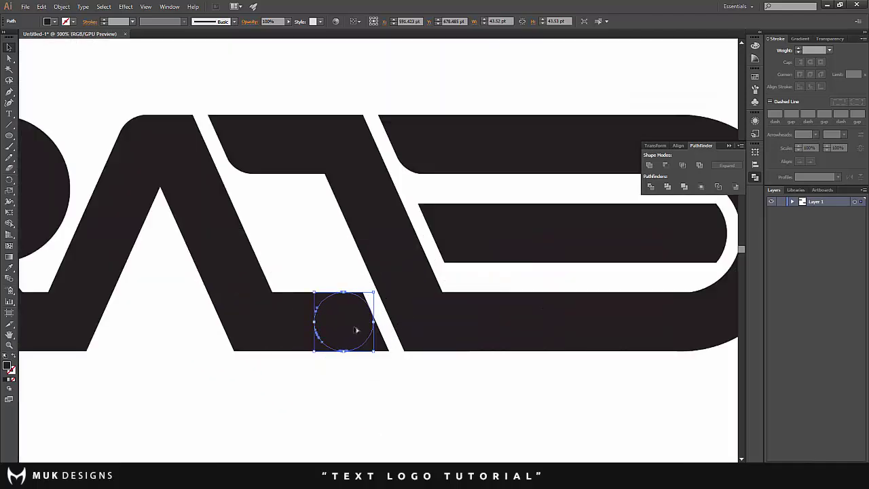
scroll(355, 330, "up", 5)
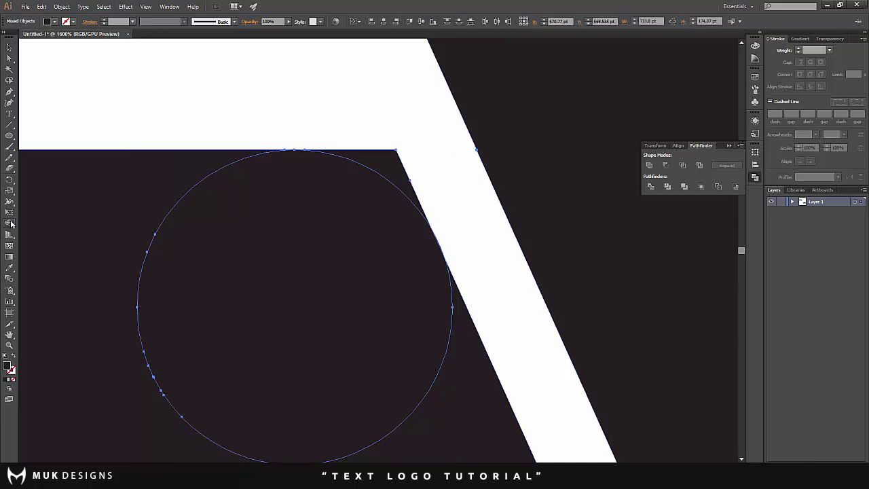
scroll(383, 207, "down", 4)
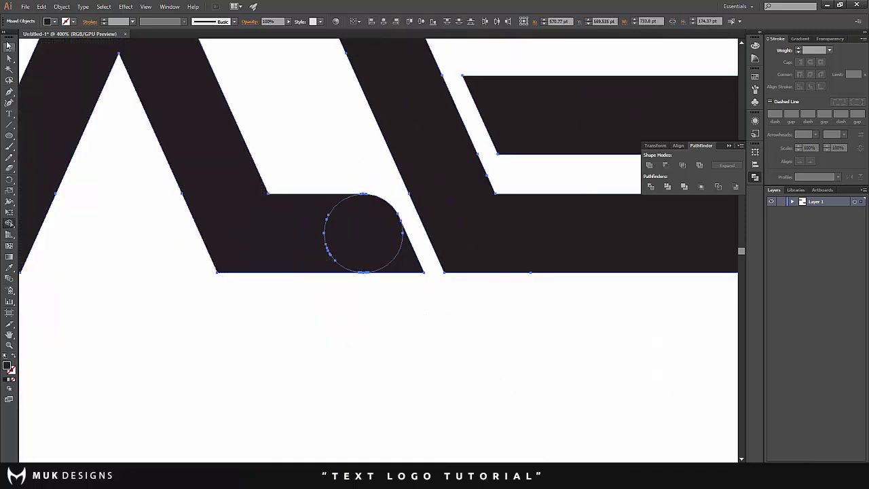
- Move the circle off the A's foot into the empty area below the logo
left_click(10, 48)
left_click(258, 103)
scroll(287, 107, "down", 3)
left_click_drag(322, 161, 460, 267)
scroll(416, 238, "up", 1)
scroll(416, 238, "down", 3)
scroll(419, 252, "up", 2)
scroll(421, 254, "down", 2)
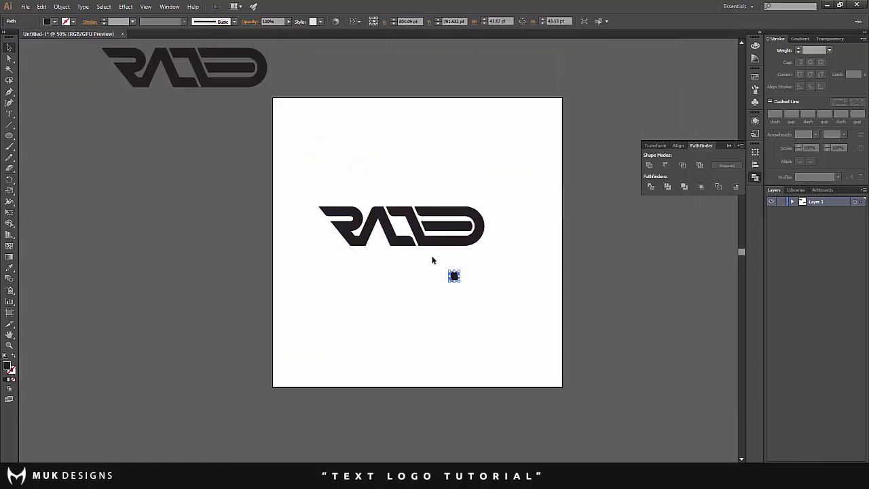
- Move the circle off the artboard, beneath the spare copy of the logo
left_click(429, 260)
scroll(429, 260, "up", 1)
left_click_drag(266, 159, 288, 117)
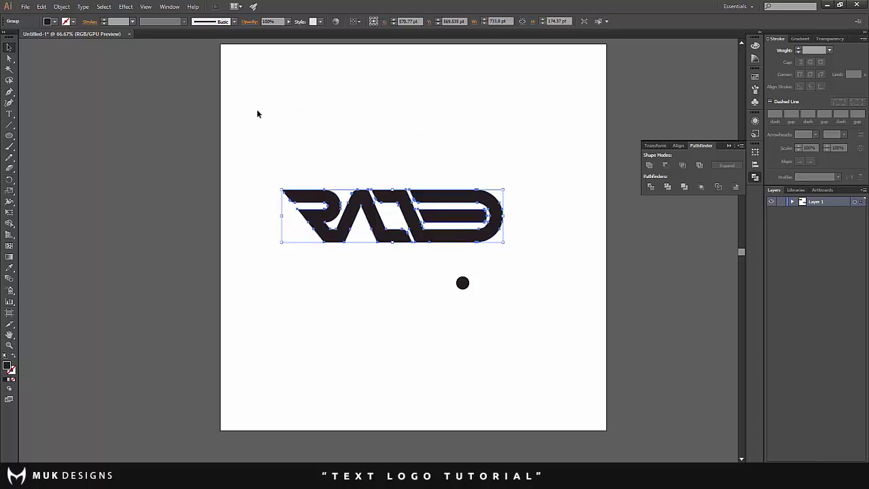
left_click(311, 141)
left_click_drag(272, 174, 487, 276)
left_click(487, 277)
left_click_drag(88, 100, 88, 97)
scroll(150, 136, "up", 1)
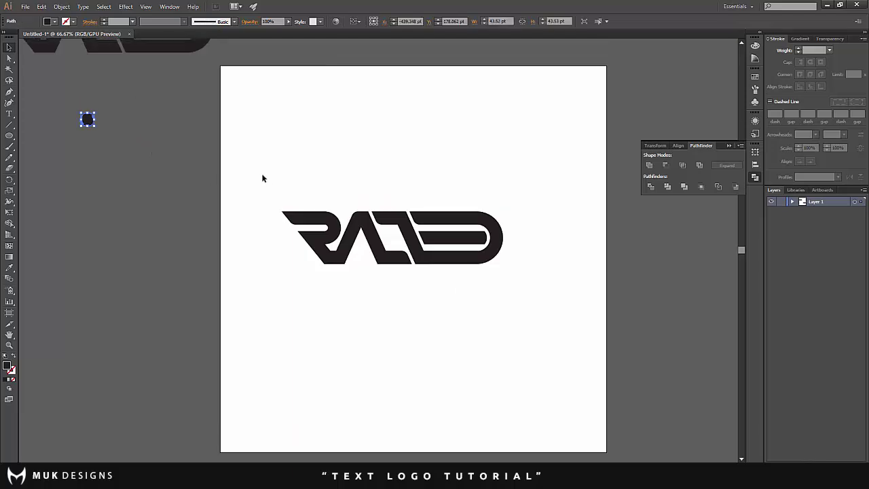
- Select the whole logo and center it on the artboard
left_click_drag(263, 176, 523, 326)
scroll(374, 153, "up", 1)
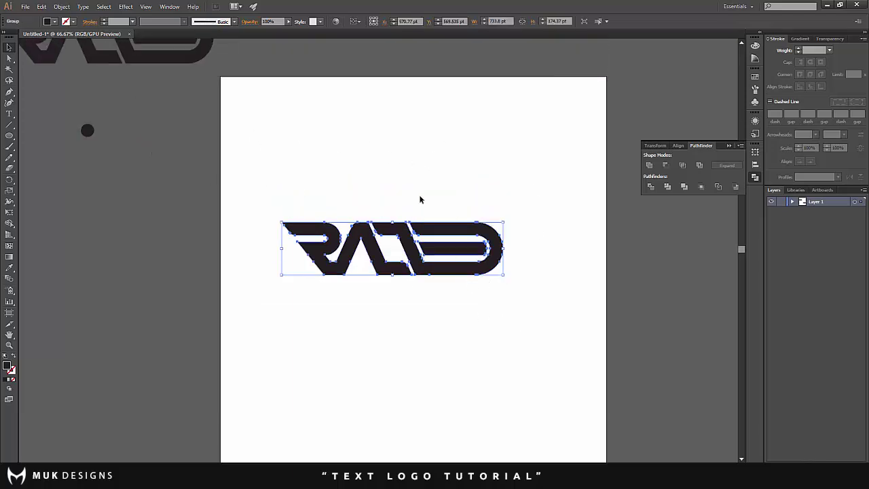
left_click(436, 336)
left_click_drag(437, 267, 457, 289)
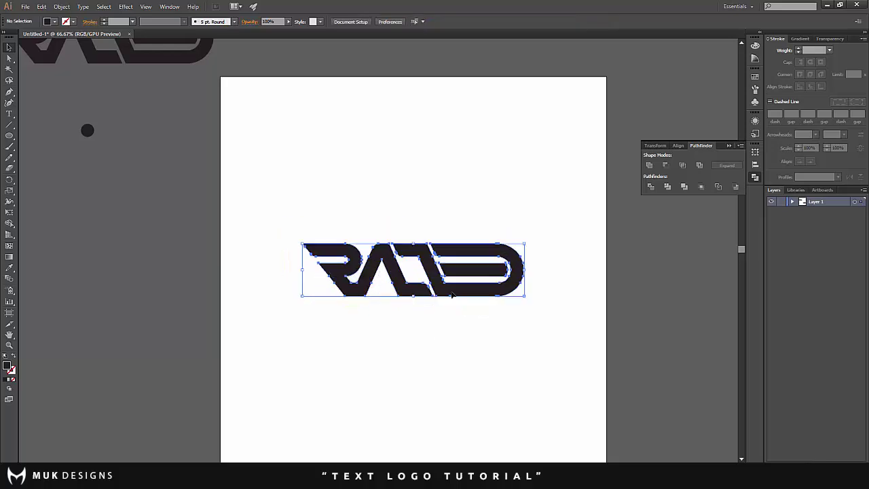
left_click(427, 346)
scroll(427, 346, "down", 1)
scroll(428, 343, "down", 1)
scroll(430, 340, "up", 2)
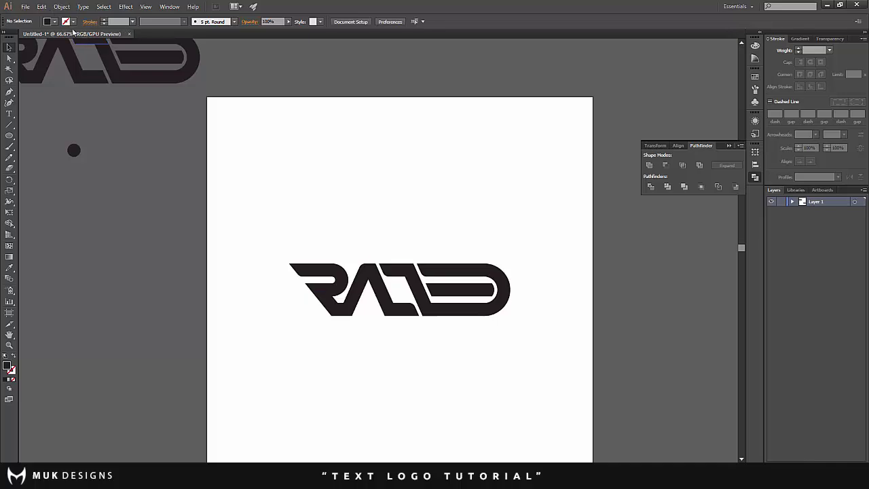
- Try out a Save for Web export of the logo as a transparent PNG-24 scaled to 200 percent
left_click(26, 6)
left_click(57, 120)
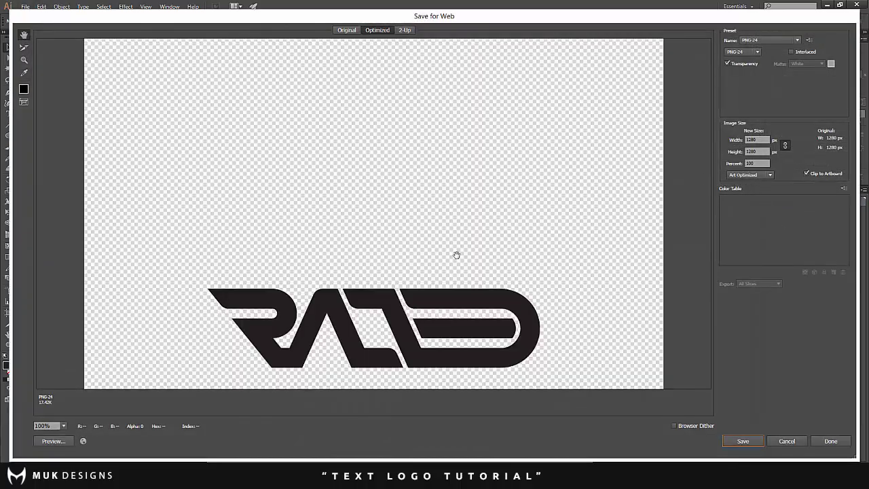
left_click_drag(456, 255, 442, 175)
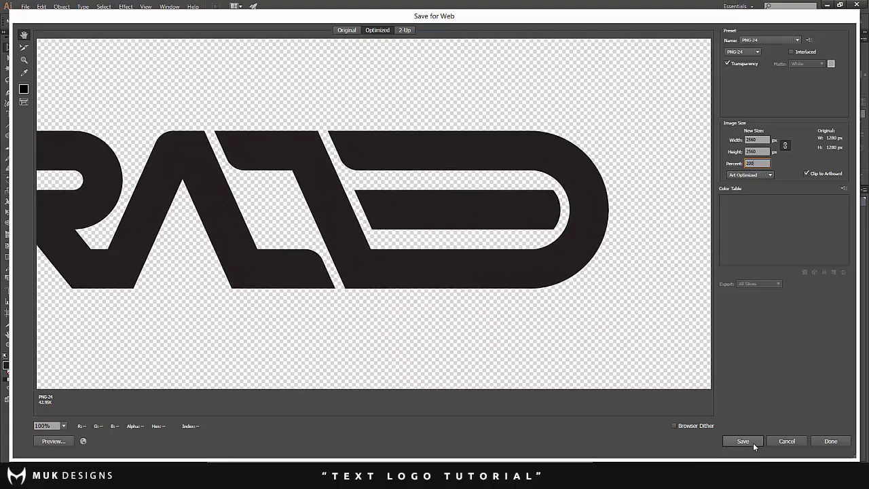
left_click(800, 436)
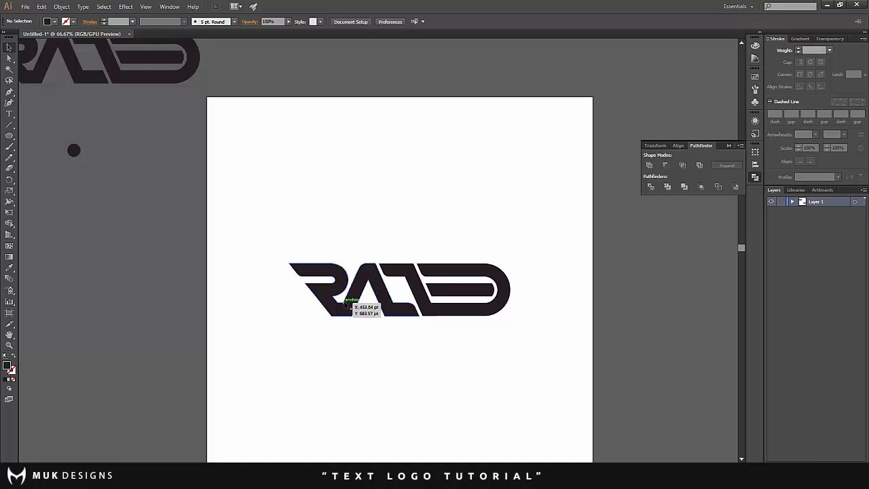
scroll(358, 317, "up", 2)
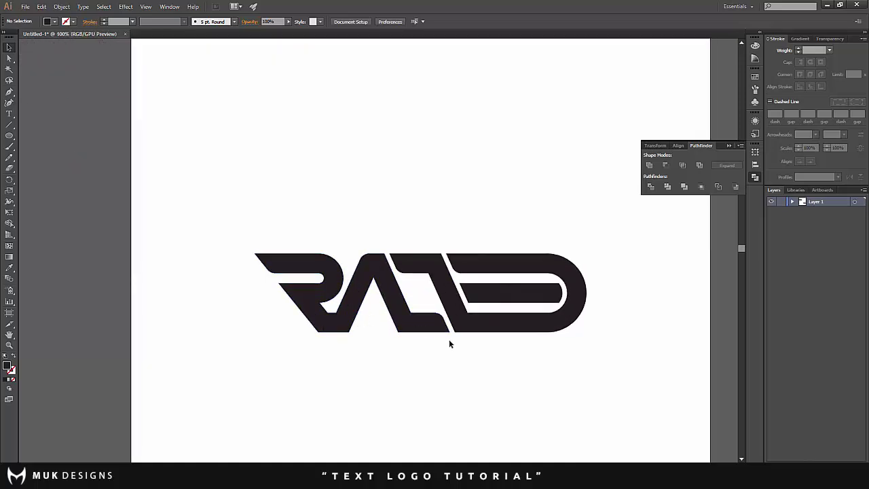
scroll(324, 311, "up", 1)
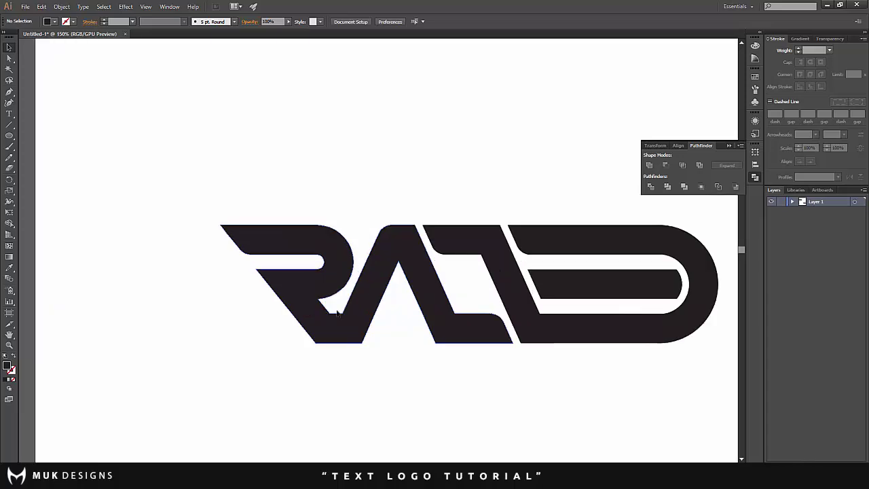